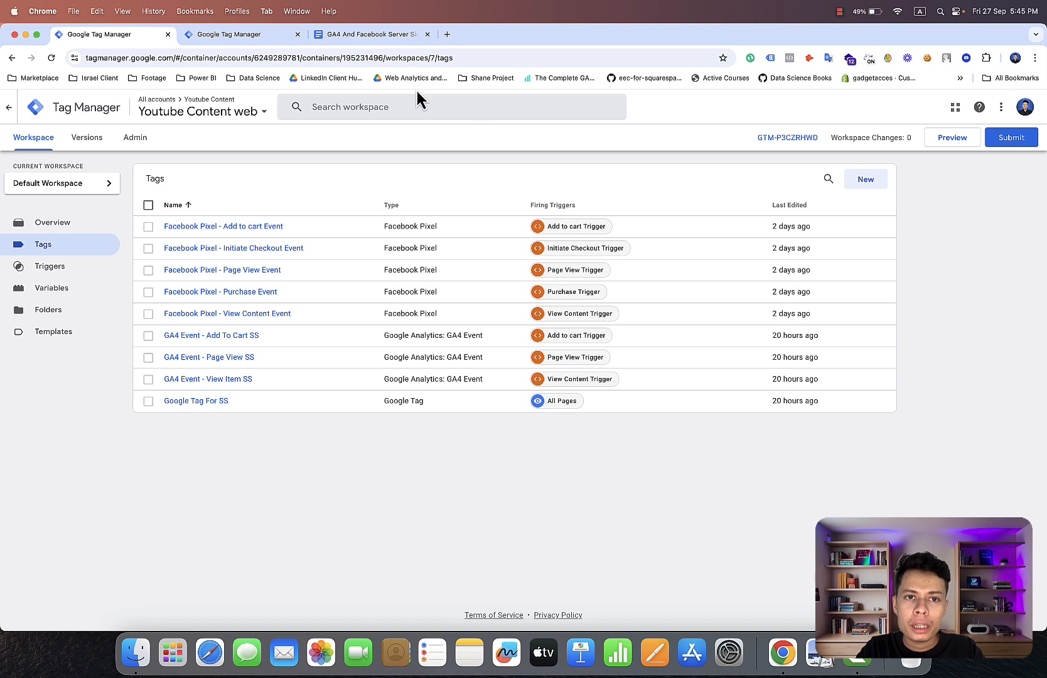
# Check the Begin Checkout parameter list in the Google Docs tracking document and duplicate the tag GA4 Event - Add To Cart SS.
pyautogui.click(385, 42)
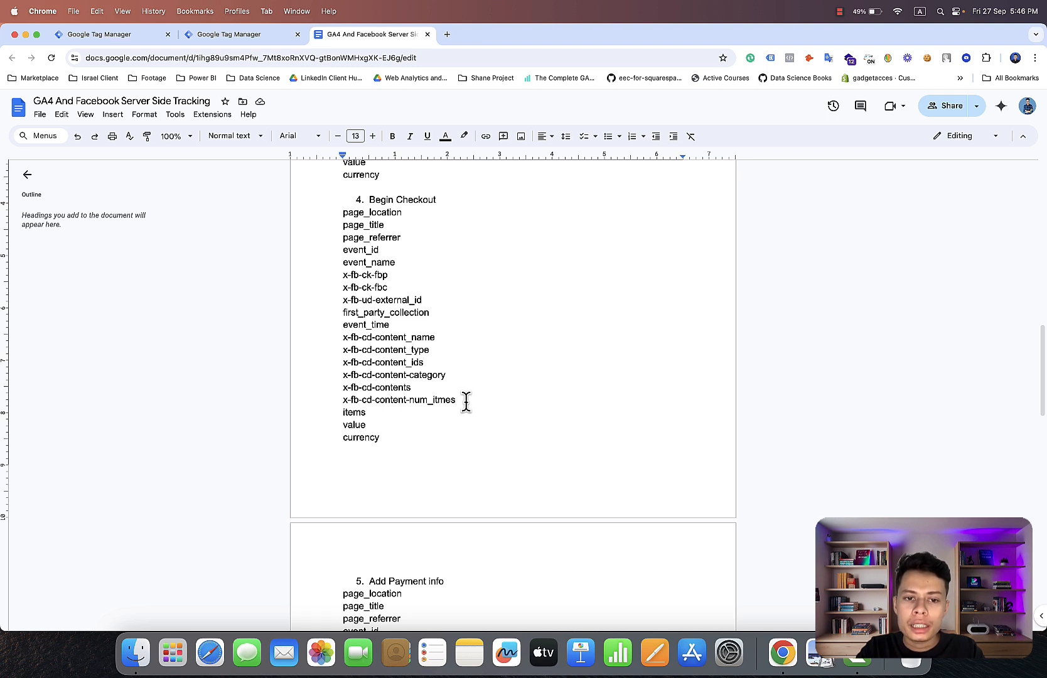
pyautogui.click(132, 36)
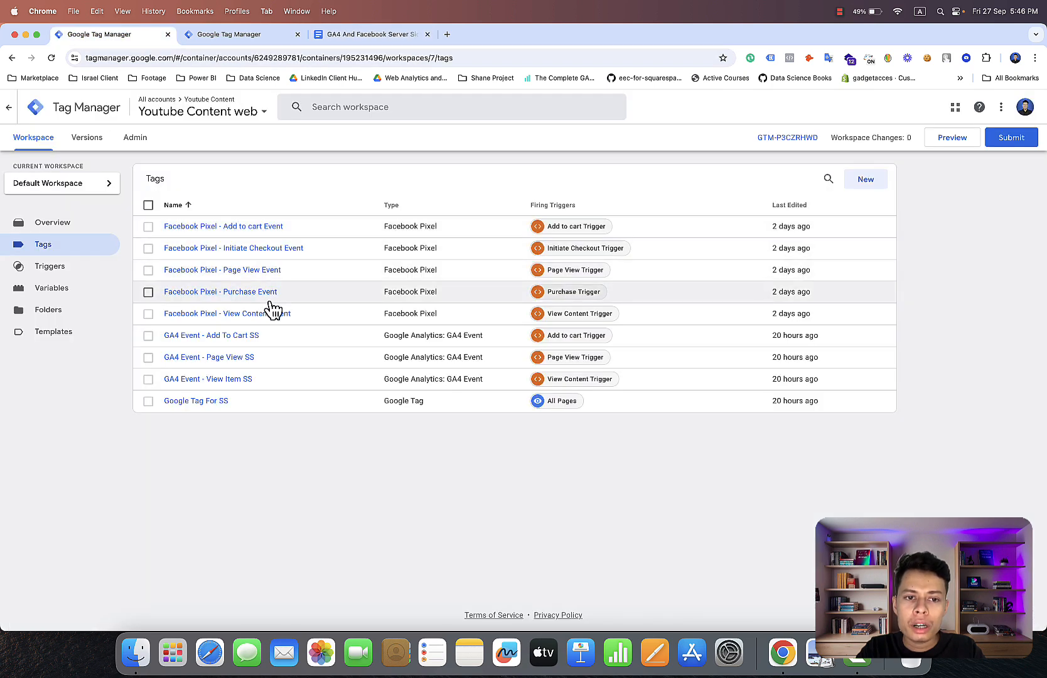
pyautogui.click(247, 336)
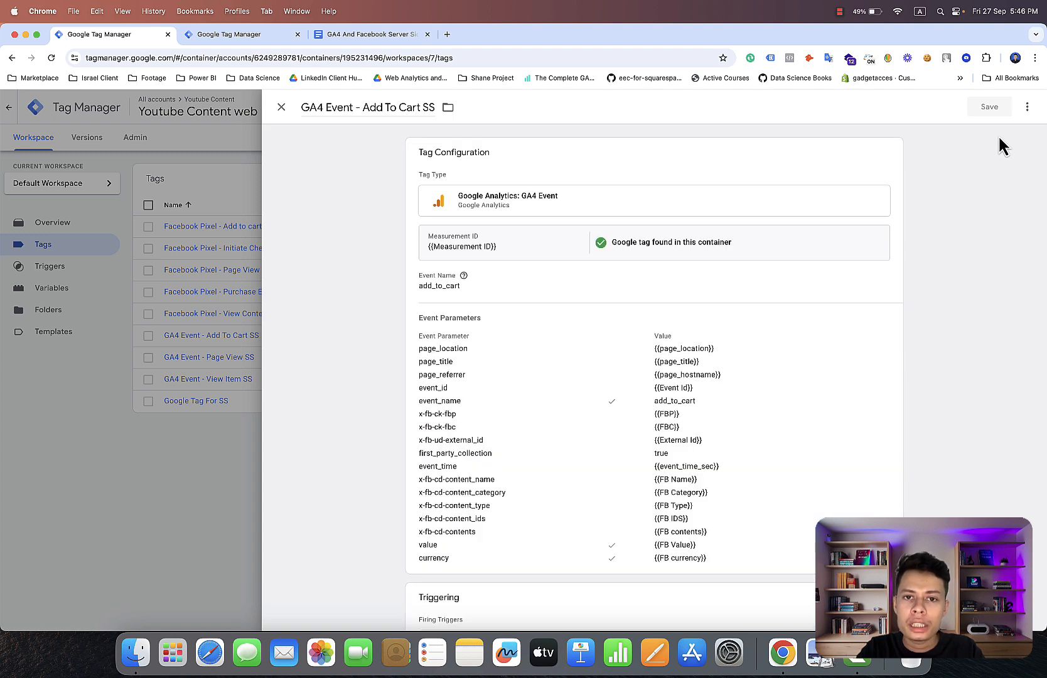
pyautogui.click(1027, 107)
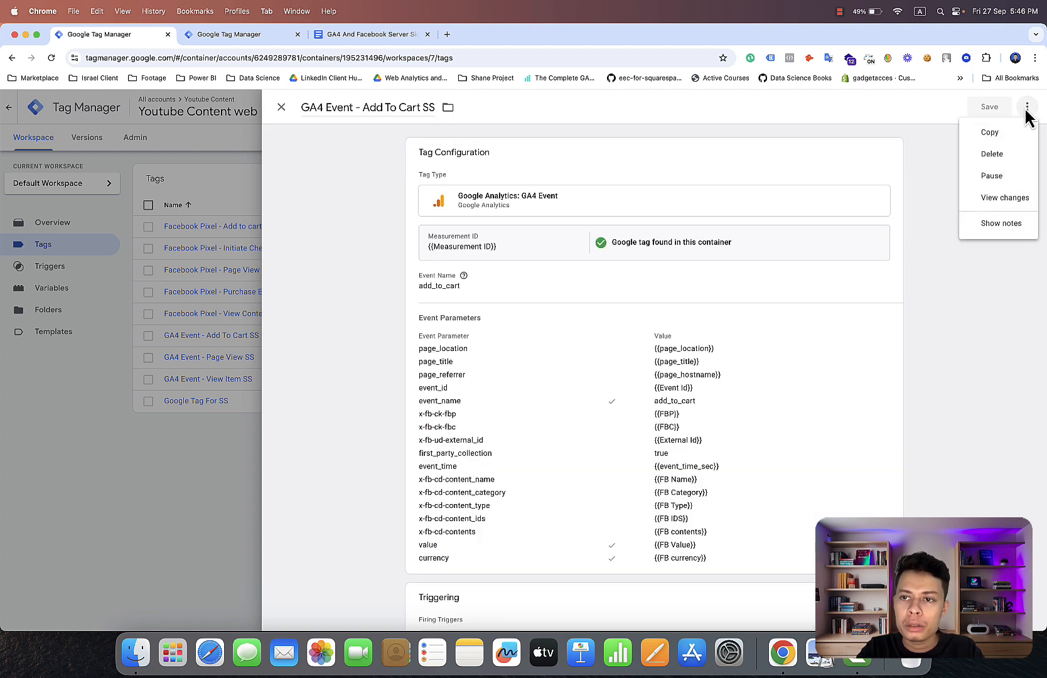
pyautogui.click(997, 133)
# Replace the copied tag's firing trigger with Initiate Checkout Trigger.
pyautogui.scroll(-2, 892, 356)
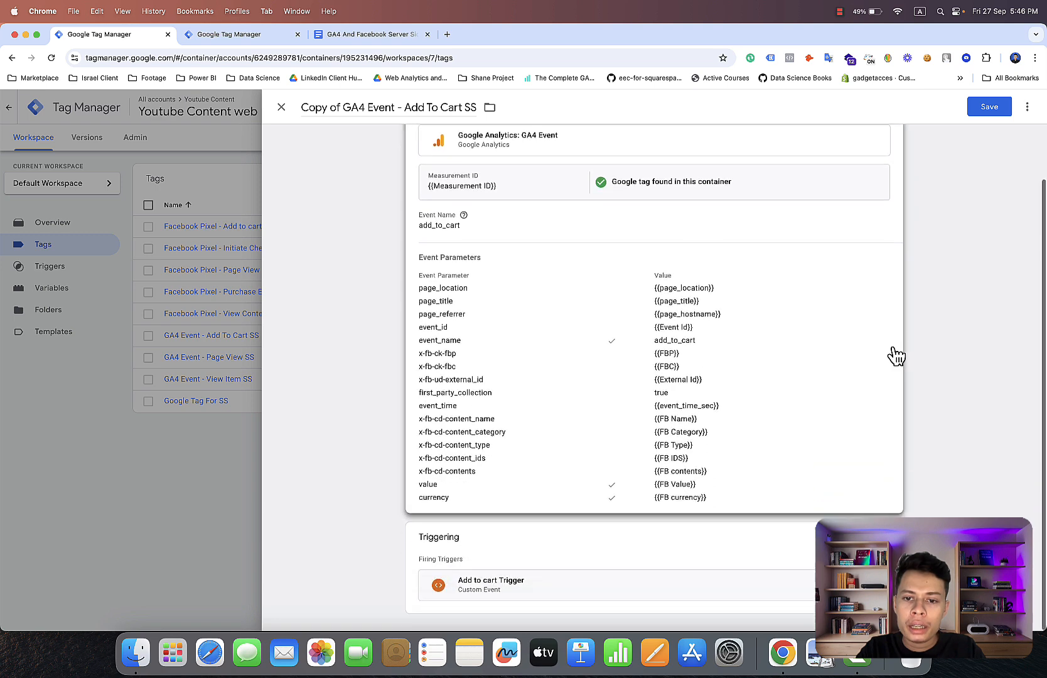
pyautogui.click(860, 560)
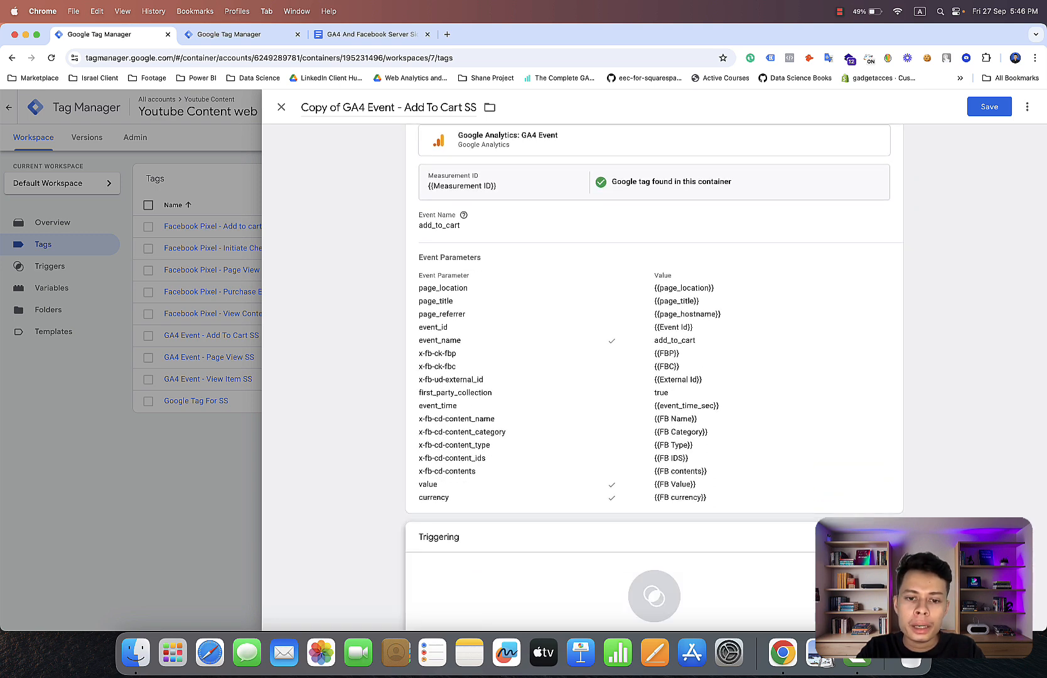
pyautogui.click(654, 593)
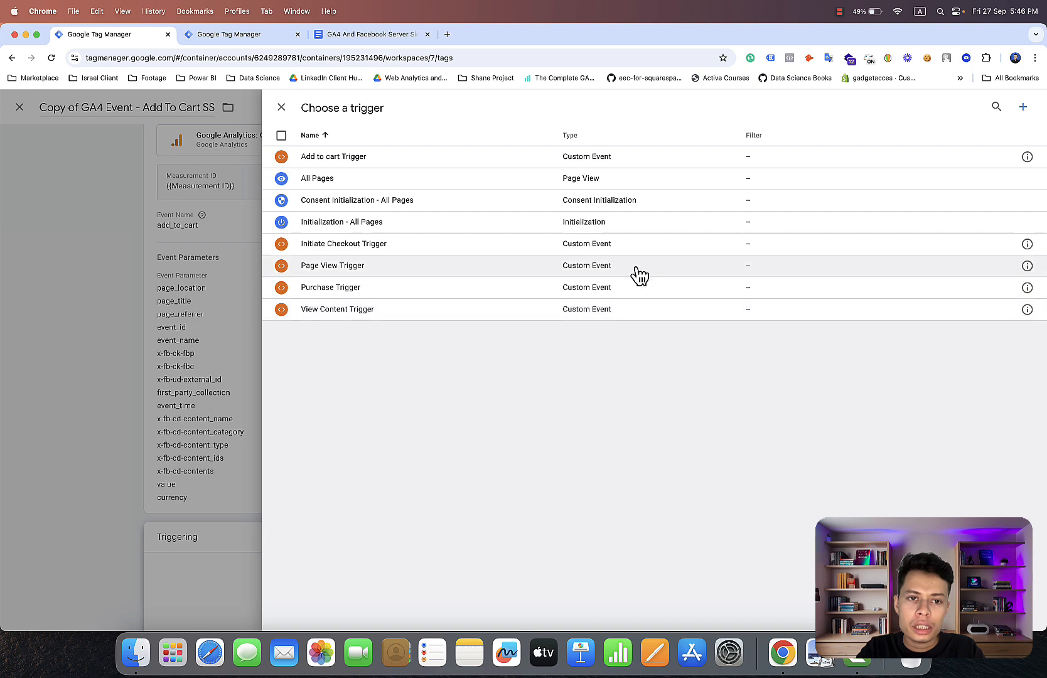
pyautogui.click(612, 245)
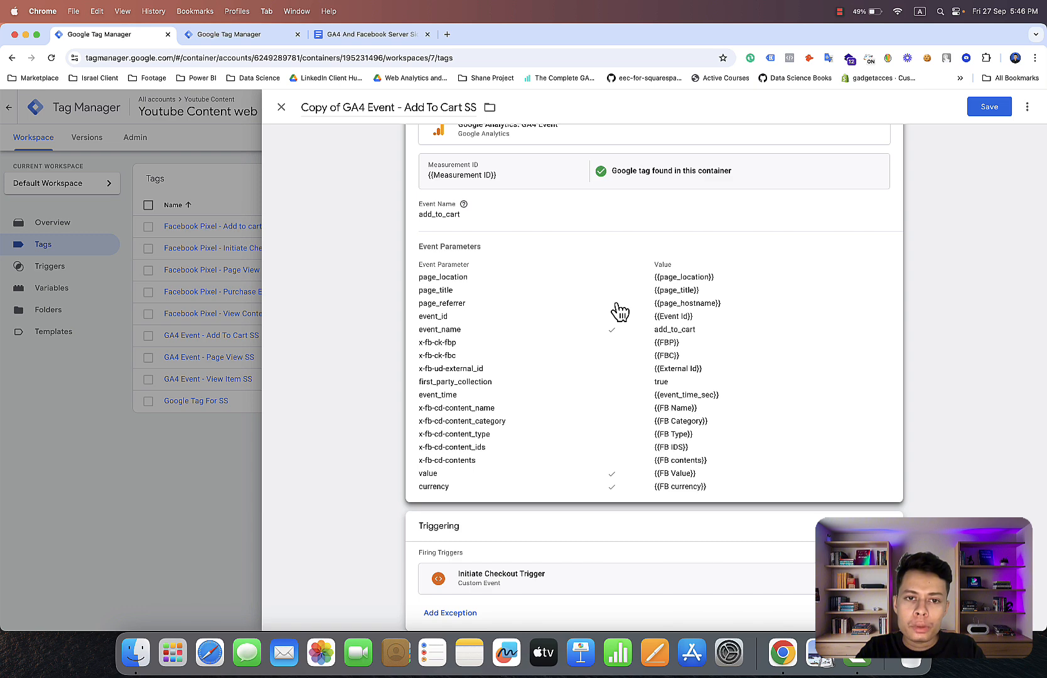
pyautogui.rightClick(618, 303)
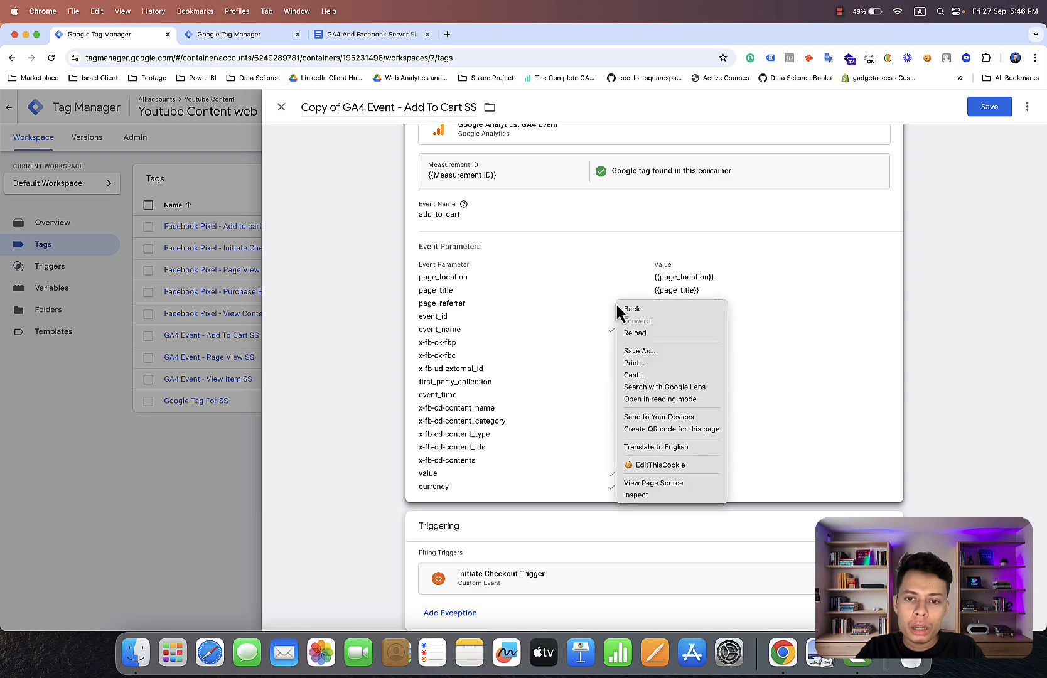
pyautogui.click(527, 234)
# Open the copied tag's configuration for editing and set its event name to begin_checkout.
pyautogui.click(496, 216)
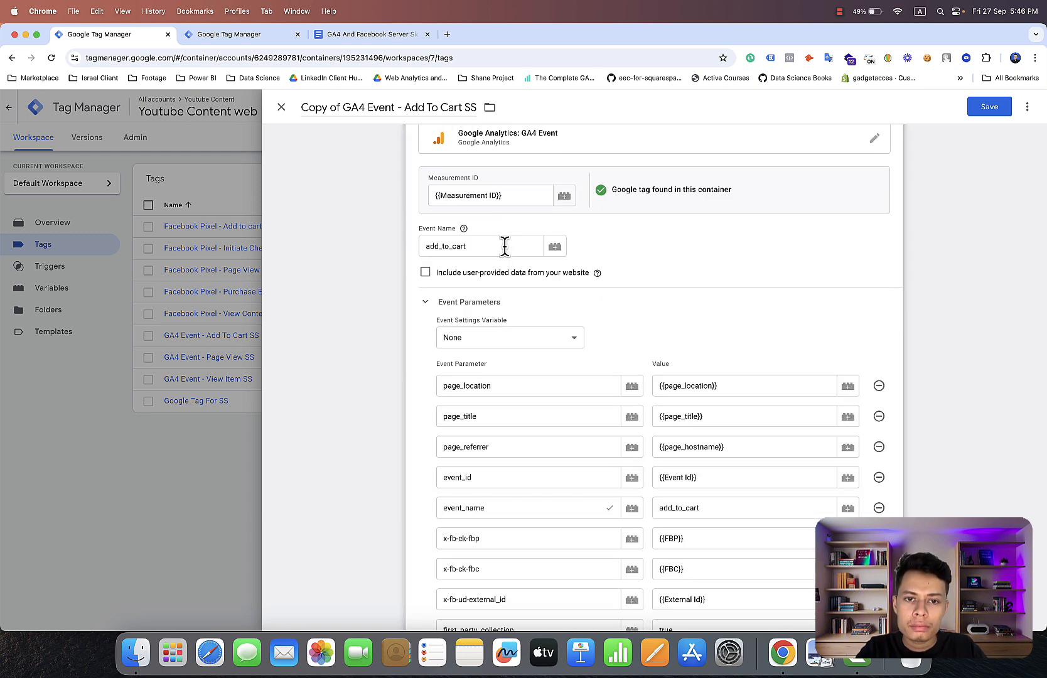
pyautogui.click(505, 246)
pyautogui.press('BackSpace')
pyautogui.press('BackSpace')
pyautogui.press('BackSpace')
pyautogui.press('BackSpace')
pyautogui.press('BackSpace')
pyautogui.press('BackSpace')
pyautogui.press('BackSpace')
pyautogui.press('BackSpace')
pyautogui.press('BackSpace')
pyautogui.press('BackSpace')
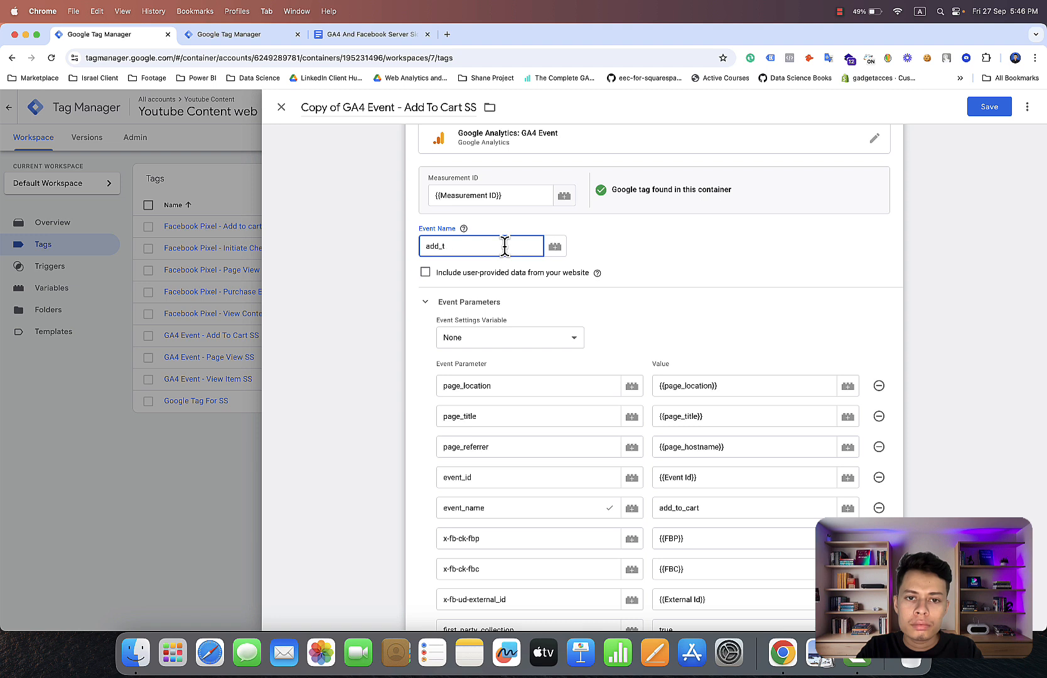
pyautogui.write('begin')
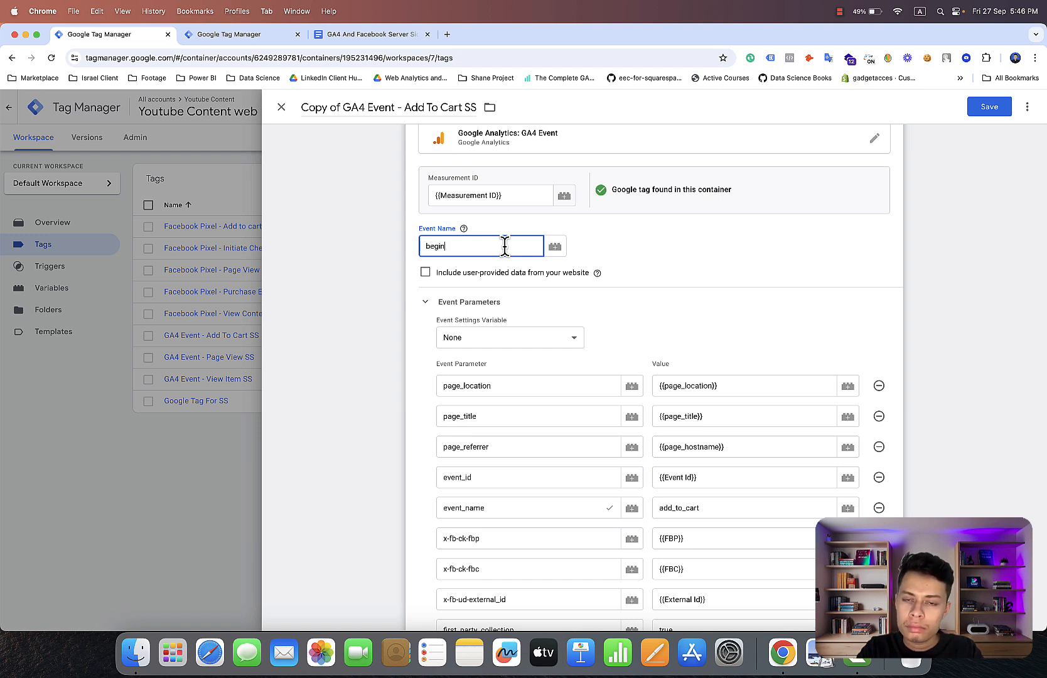
pyautogui.write('_ch')
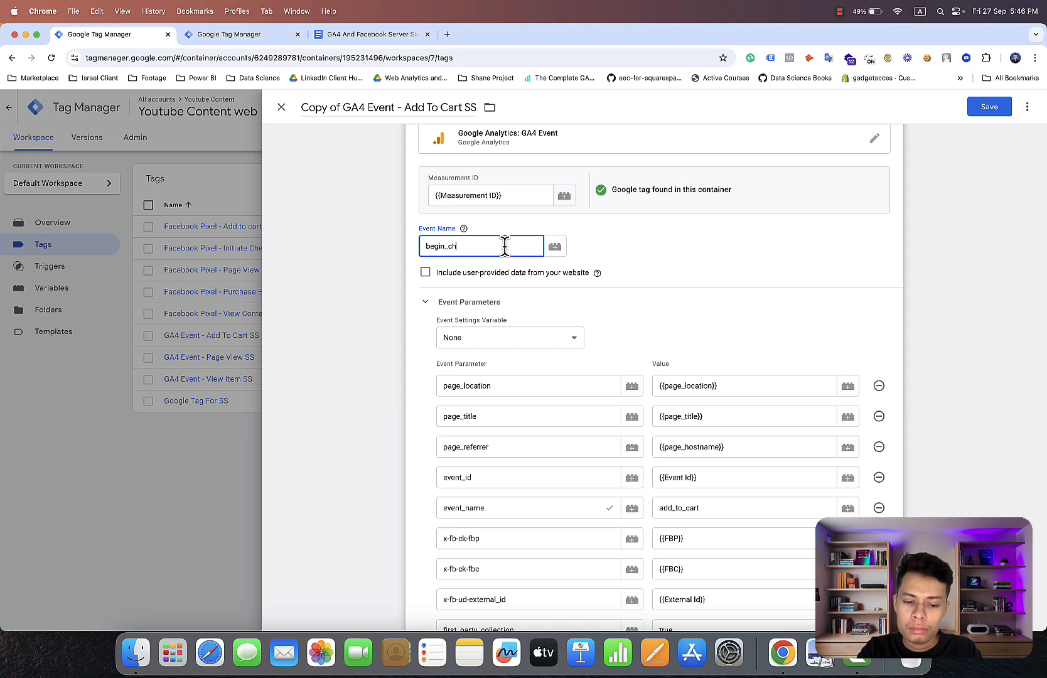
pyautogui.write('eckout')
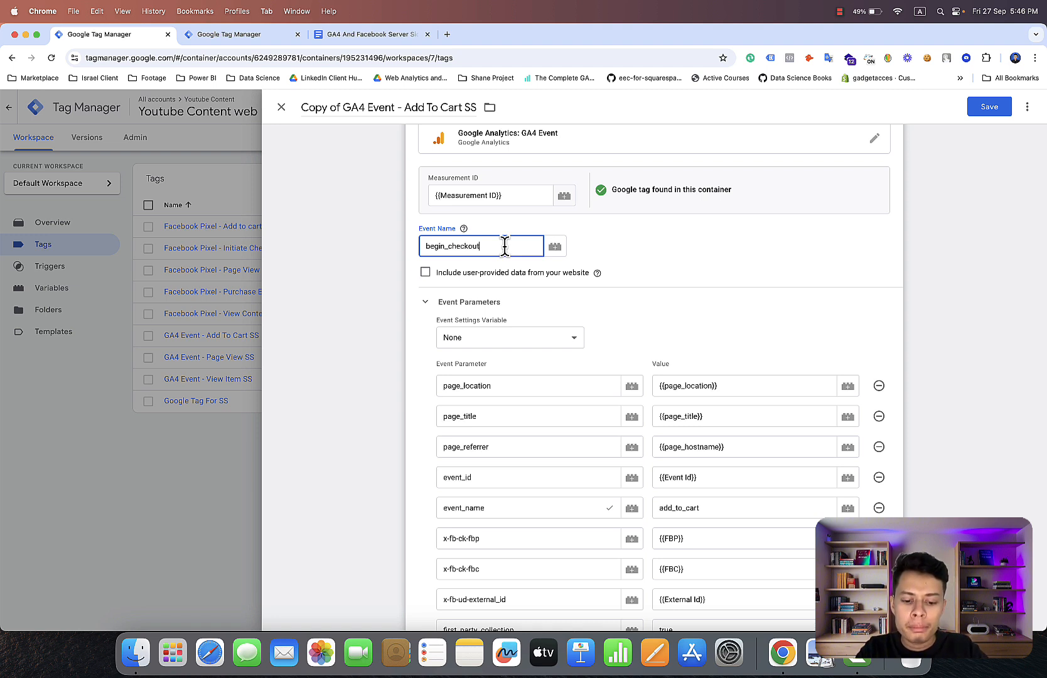
# Copy the tag's event name and use it to replace the value of the event_name parameter with begin_checkout.
pyautogui.moveTo(505, 245); pyautogui.dragTo(420, 245)
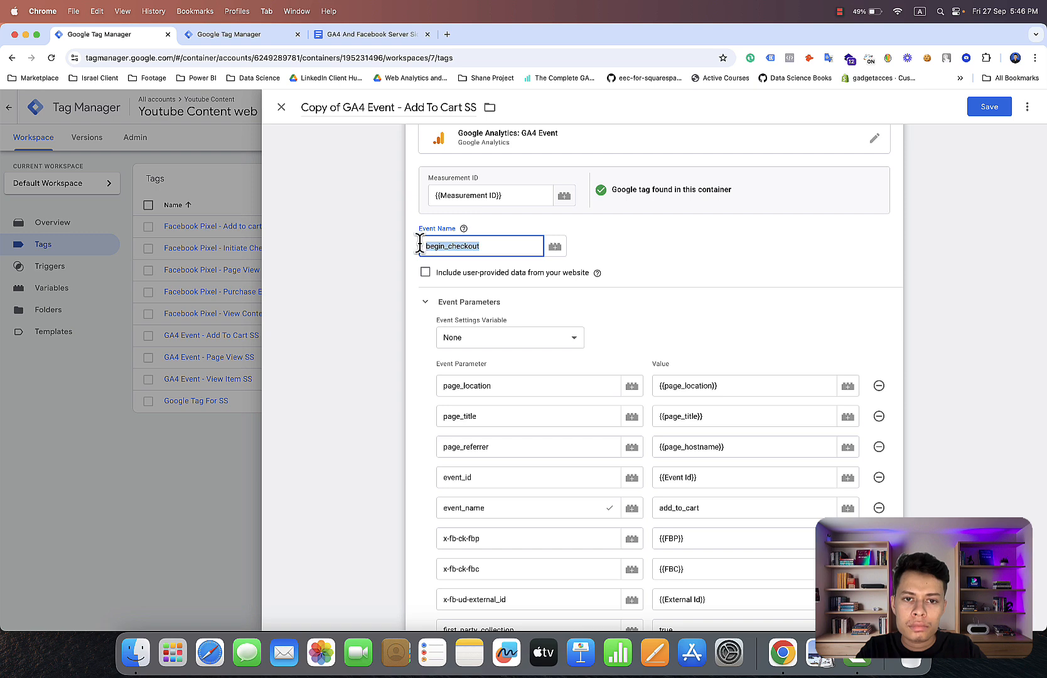
pyautogui.rightClick(435, 245)
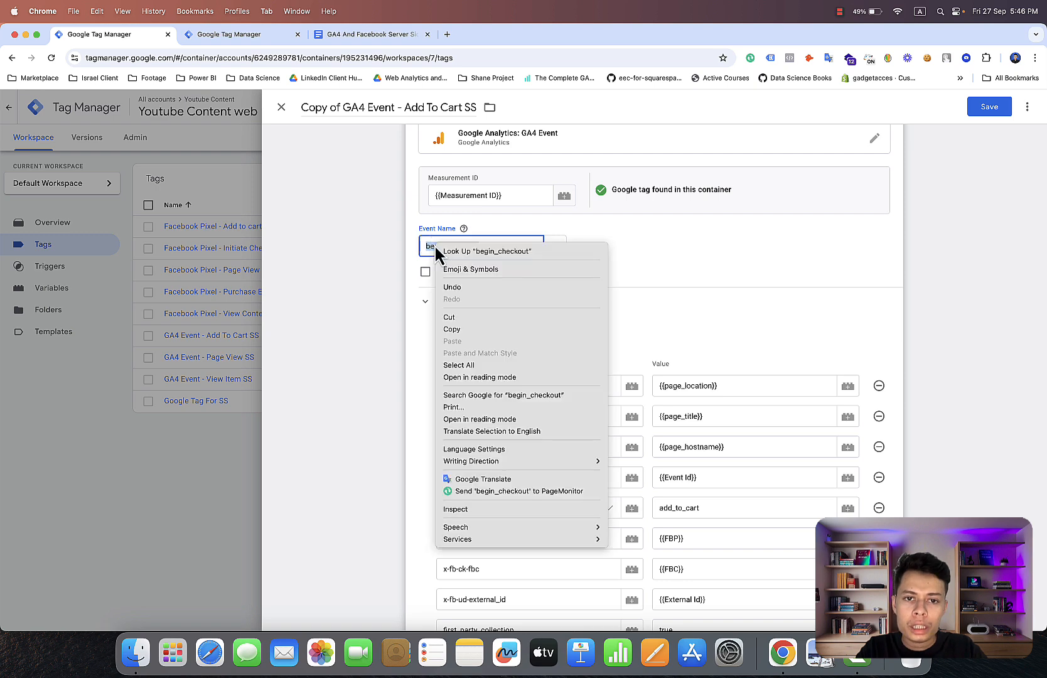
pyautogui.click(467, 328)
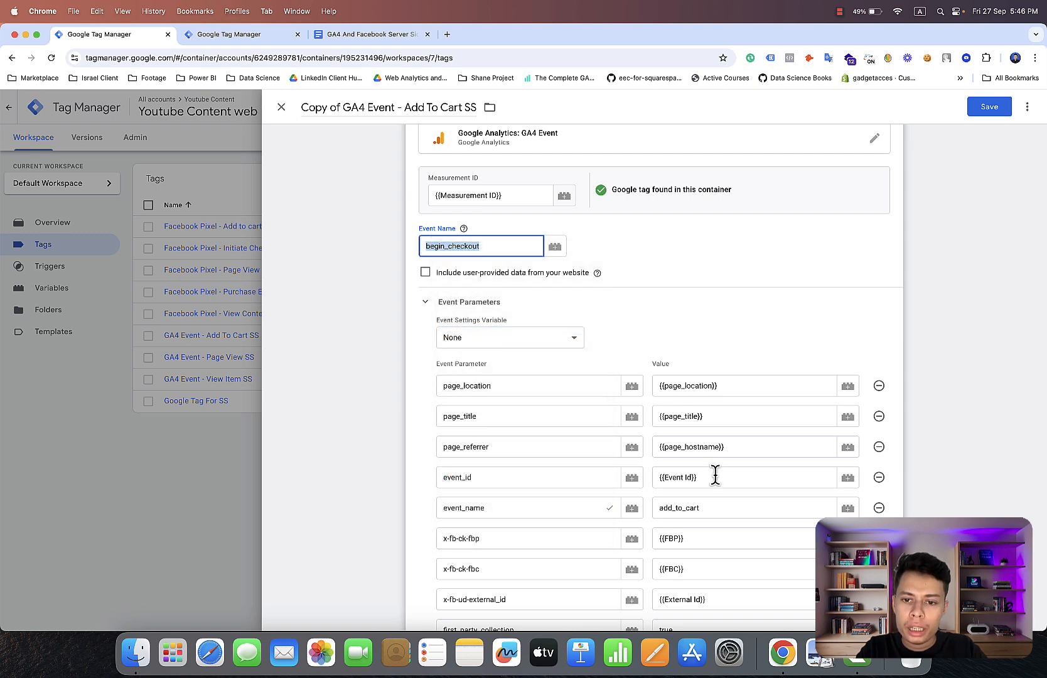
pyautogui.click(716, 508)
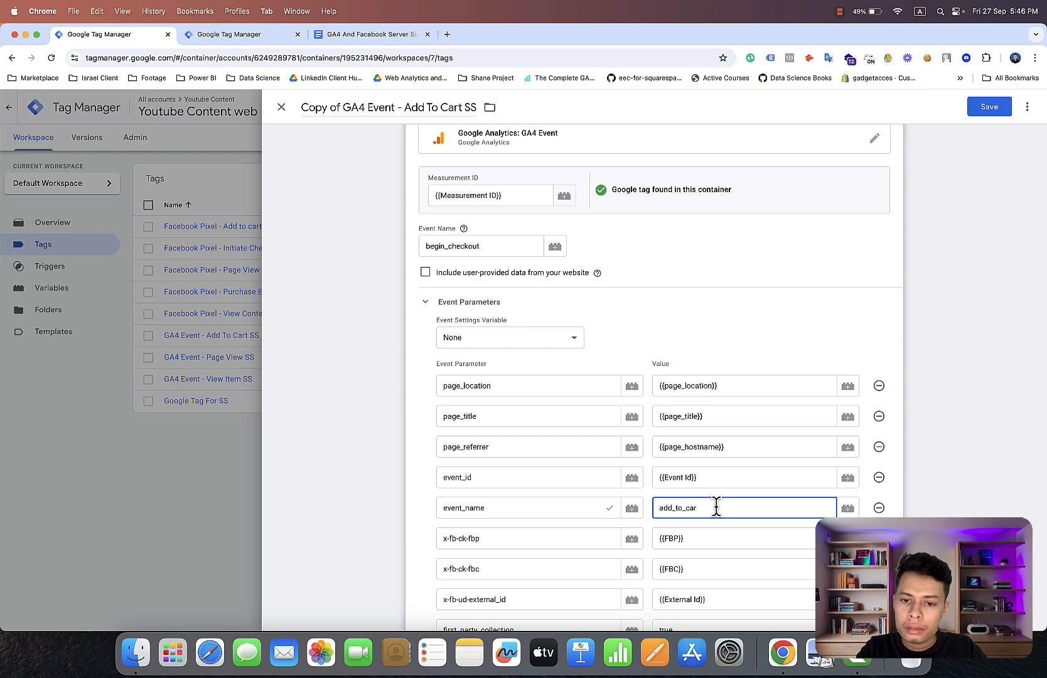
pyautogui.press('BackSpace')
pyautogui.press('BackSpace')
pyautogui.press('BackSpace')
pyautogui.press('BackSpace')
pyautogui.press('BackSpace')
pyautogui.press('BackSpace')
pyautogui.press('BackSpace')
pyautogui.press('BackSpace')
pyautogui.press('BackSpace')
pyautogui.press('BackSpace')
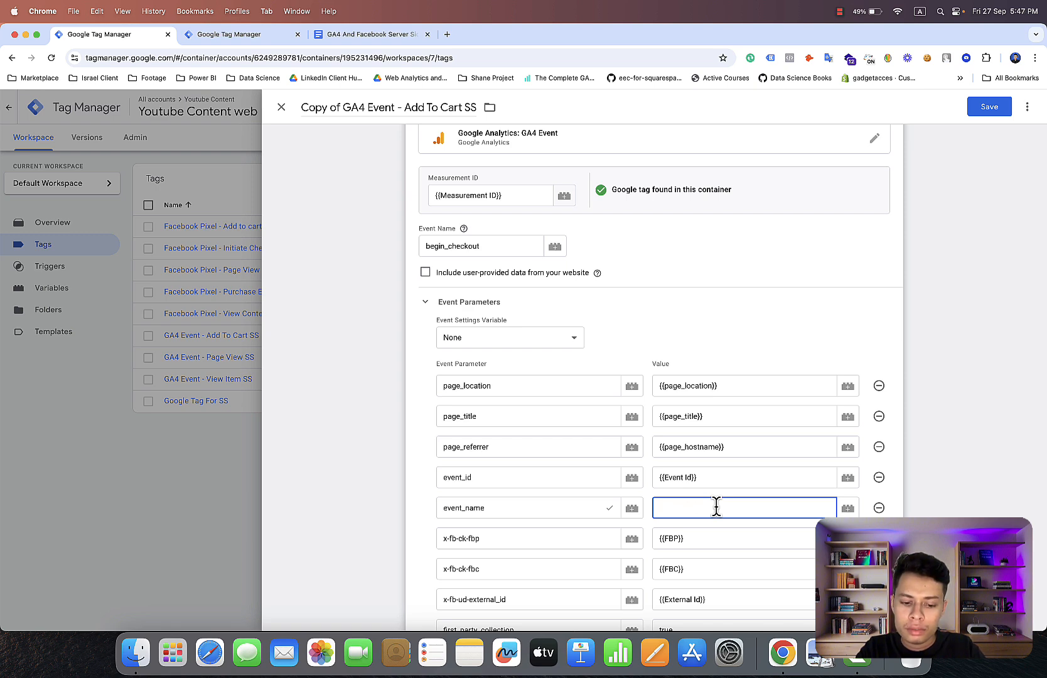
pyautogui.press('super+v')
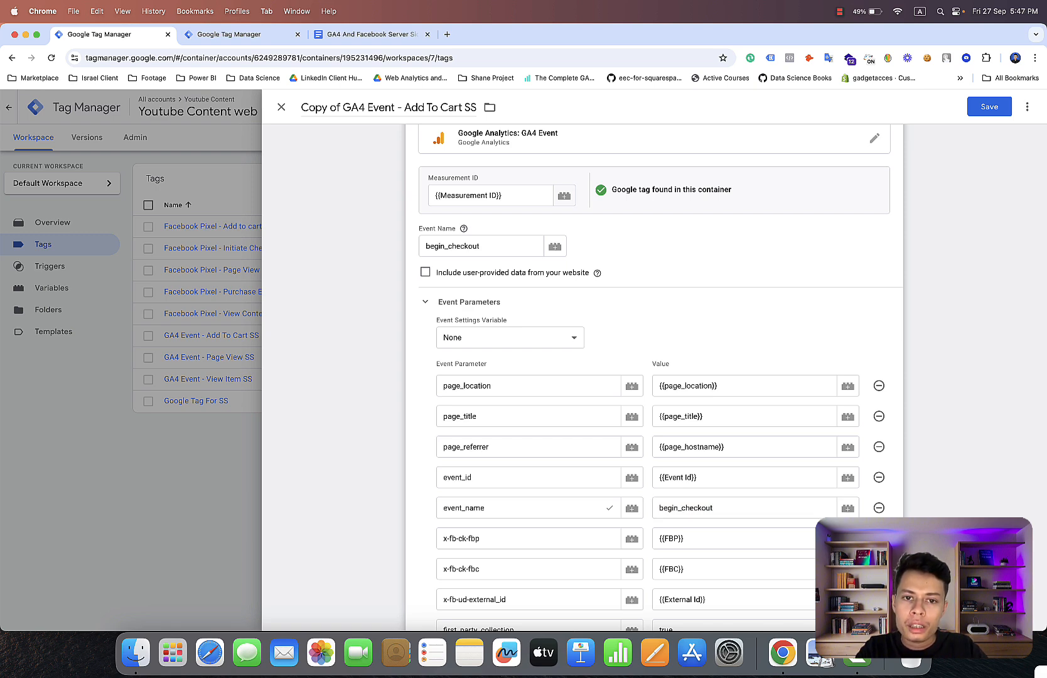
# Add an event parameter named x-fb-cd-content-num_itmes, copying the name from the Begin Checkout list in the Google Docs document.
pyautogui.scroll(-5, 738, 259)
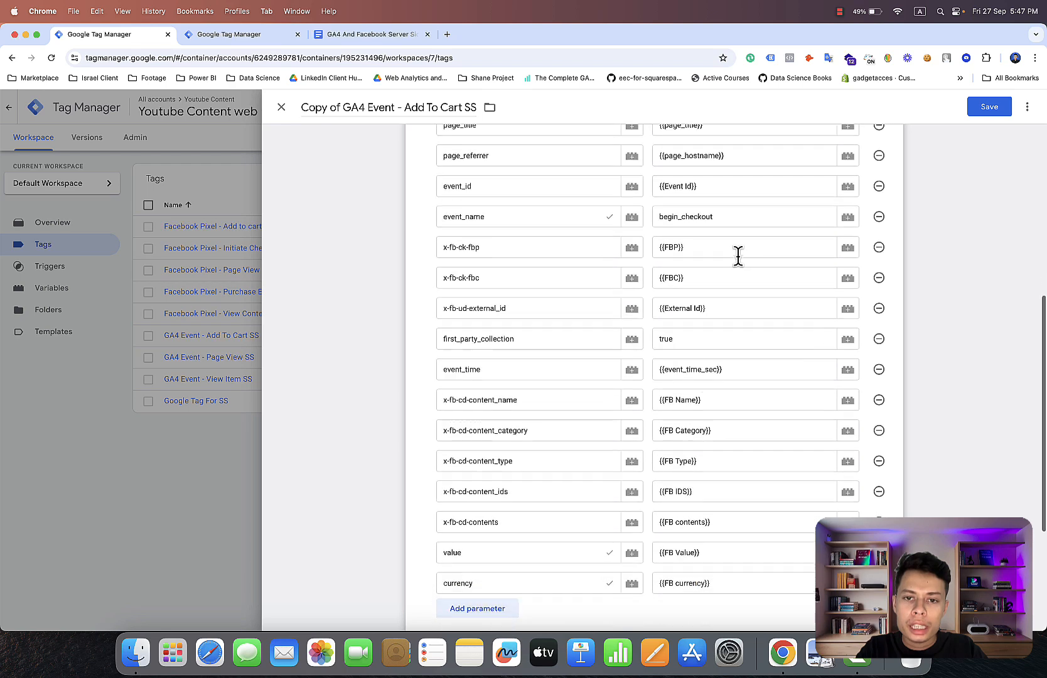
pyautogui.scroll(-4, 739, 254)
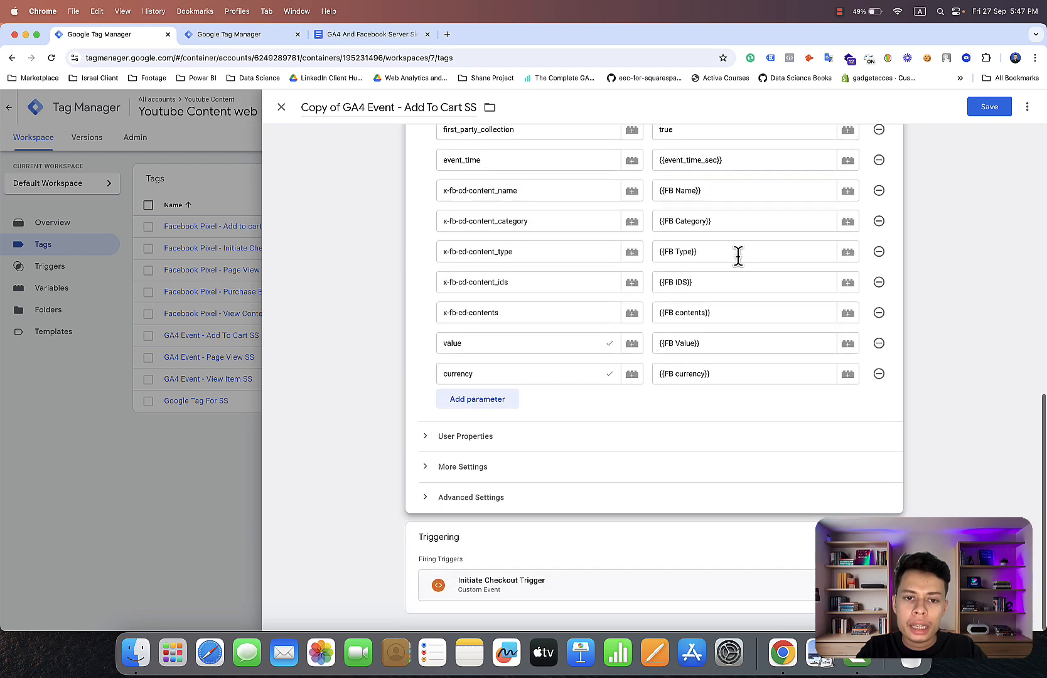
pyautogui.click(506, 404)
pyautogui.click(334, 34)
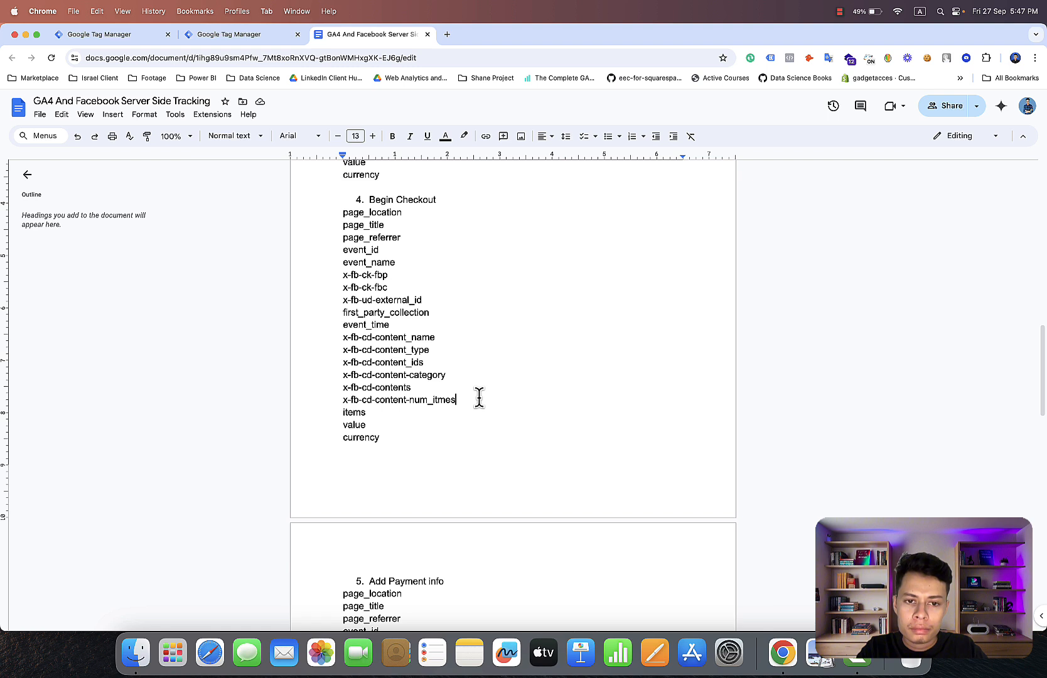
pyautogui.moveTo(478, 397); pyautogui.dragTo(340, 396)
pyautogui.press('super+c')
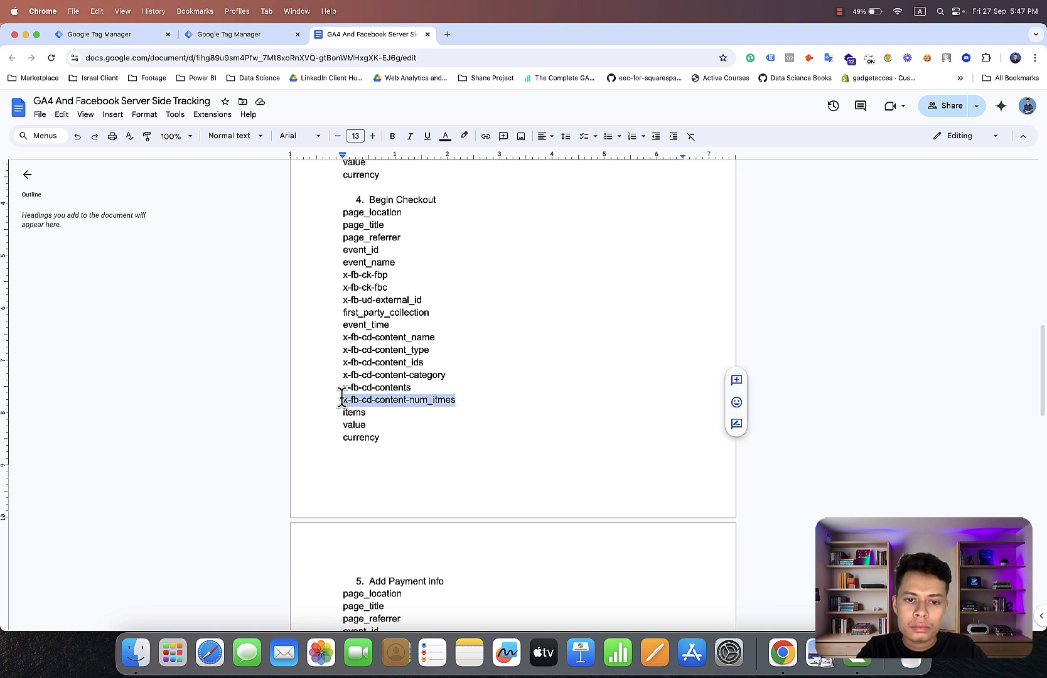
pyautogui.rightClick(358, 400)
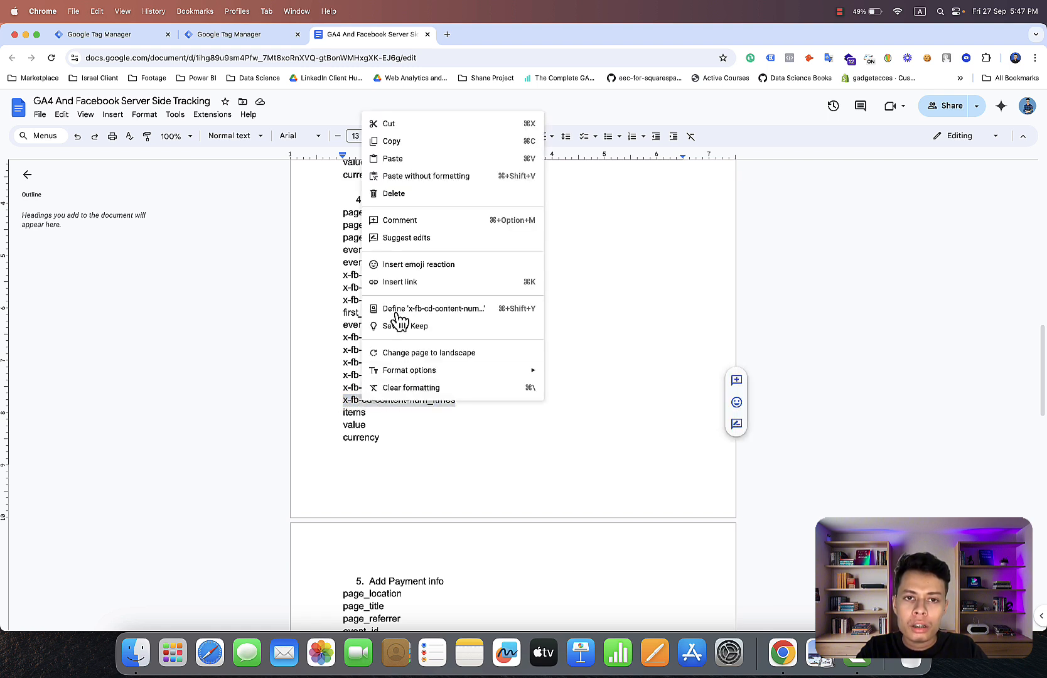
pyautogui.click(376, 144)
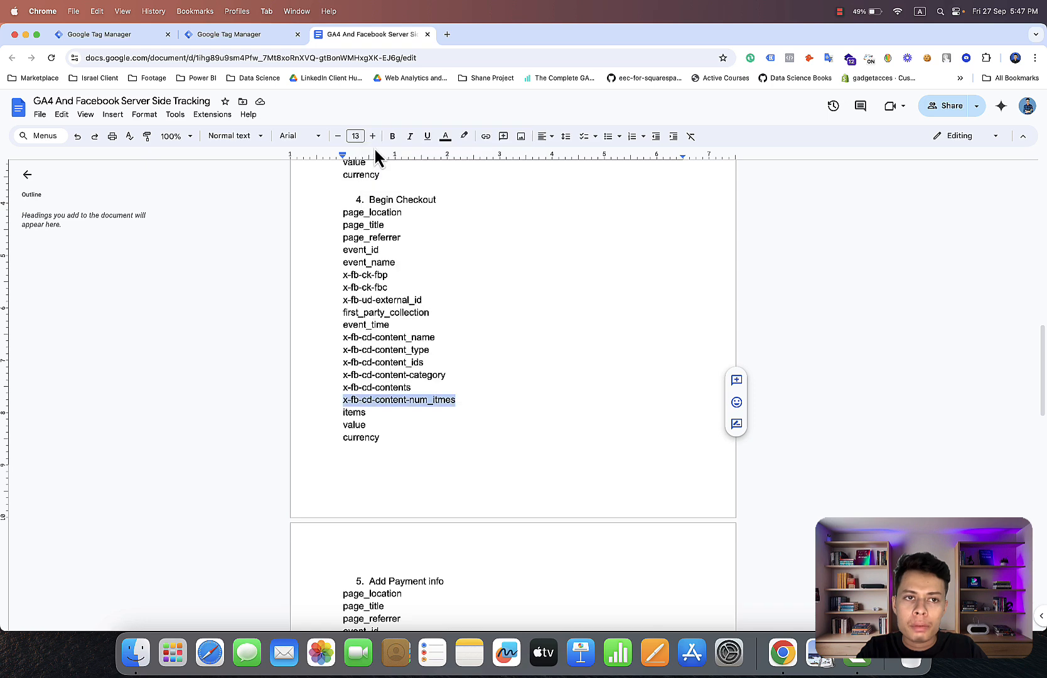
pyautogui.click(134, 33)
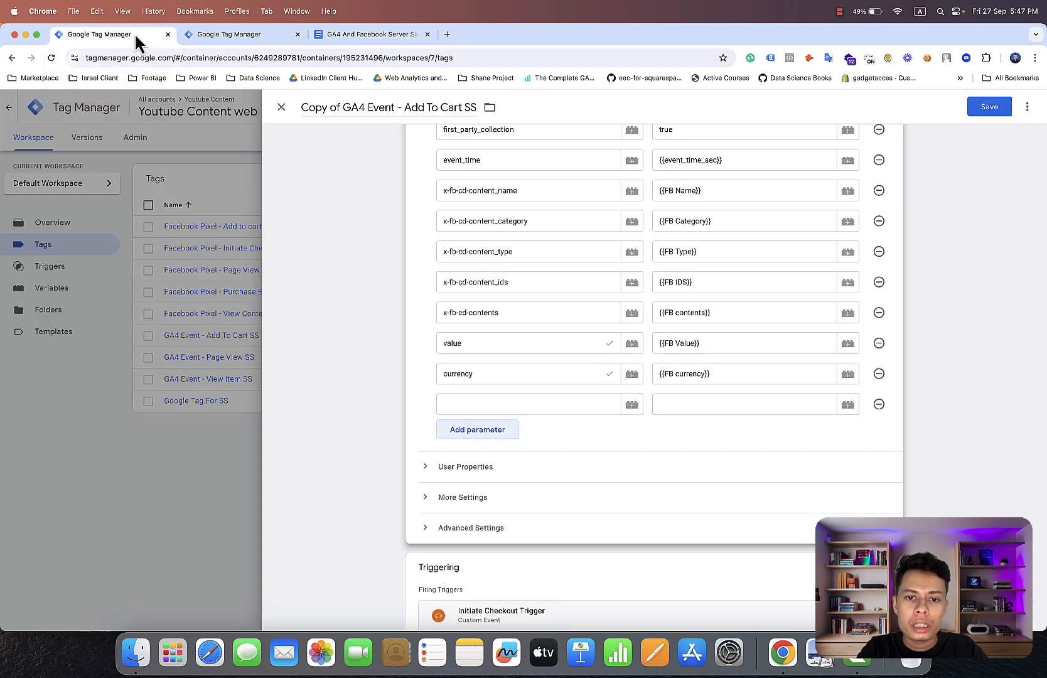
pyautogui.click(512, 405)
pyautogui.rightClick(512, 405)
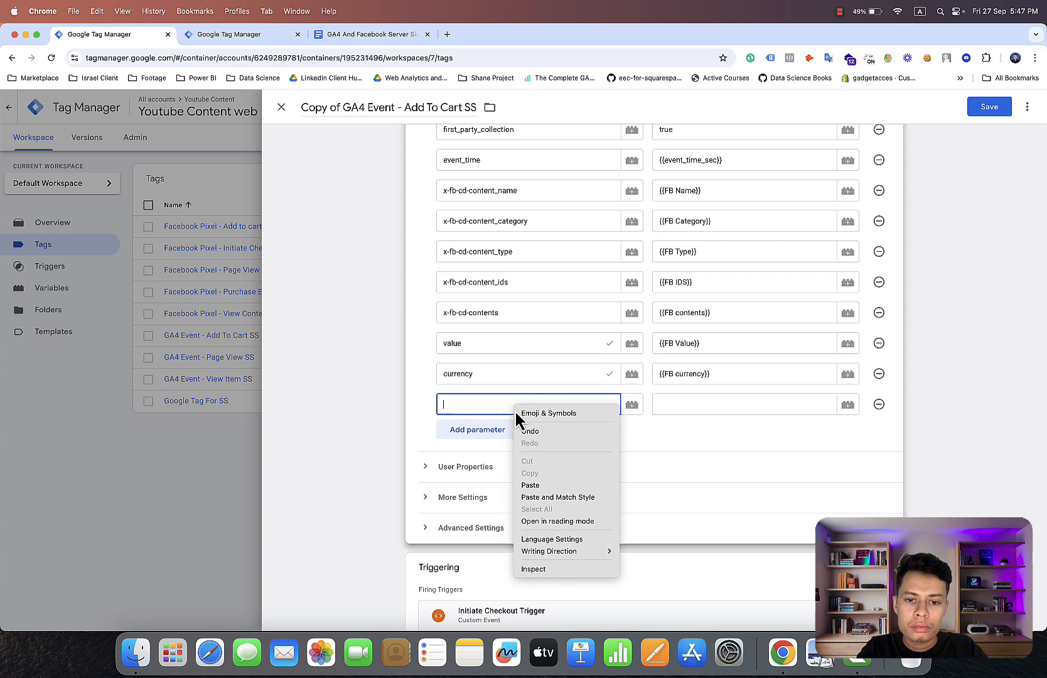
pyautogui.click(554, 486)
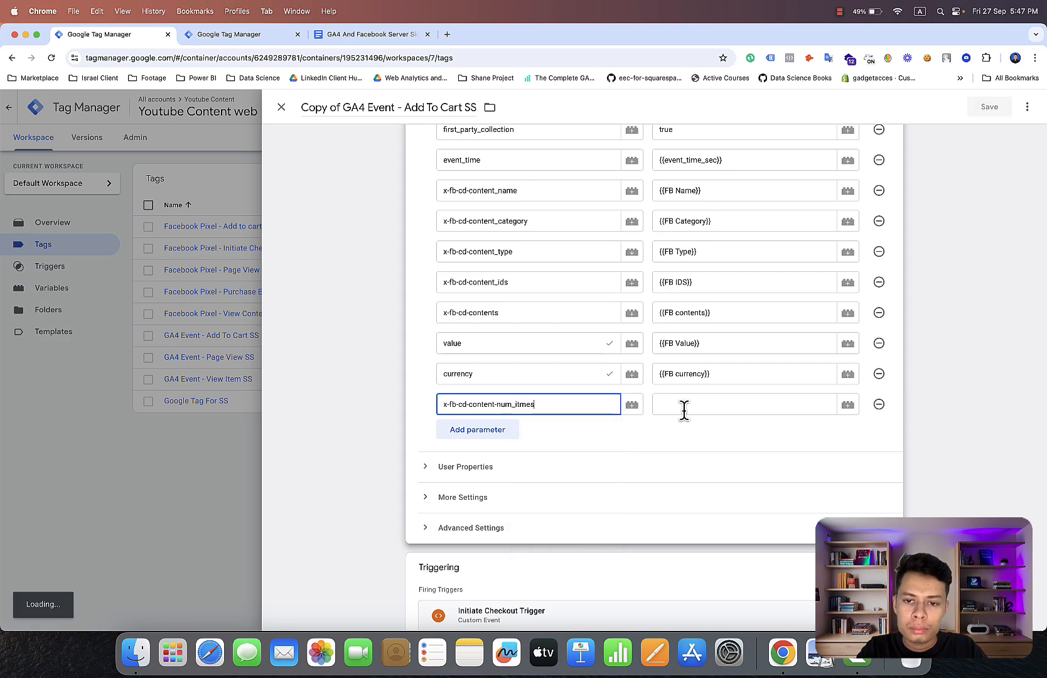
# Assign the FB num_items variable as the value of the x-fb-cd-content-num_itmes parameter and review the parameter list.
pyautogui.click(847, 404)
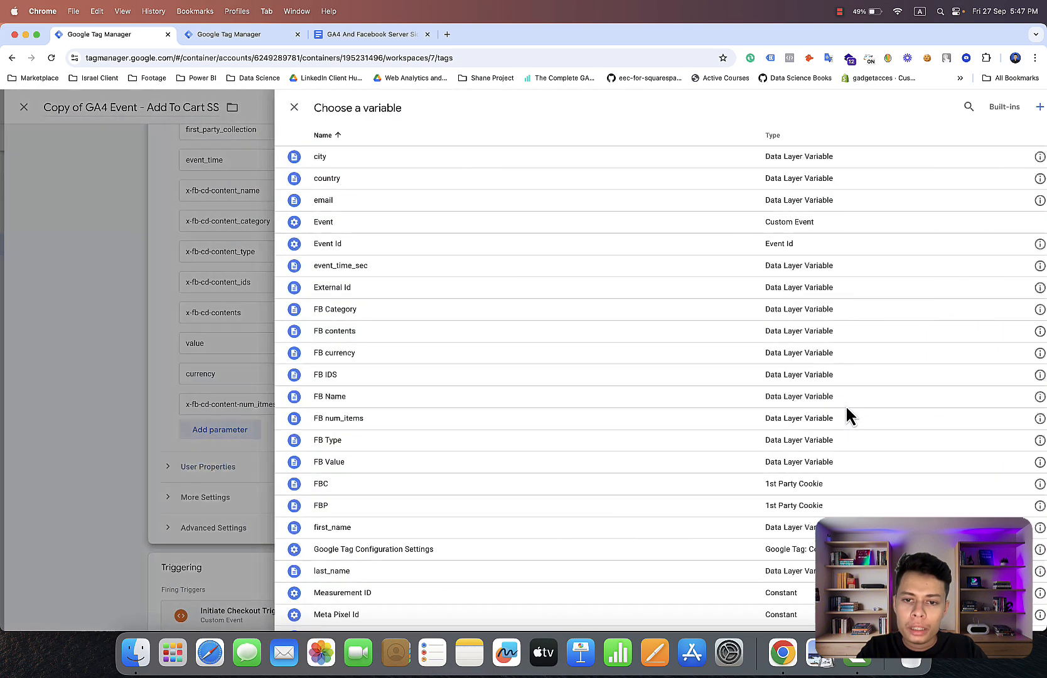
pyautogui.scroll(-2, 680, 441)
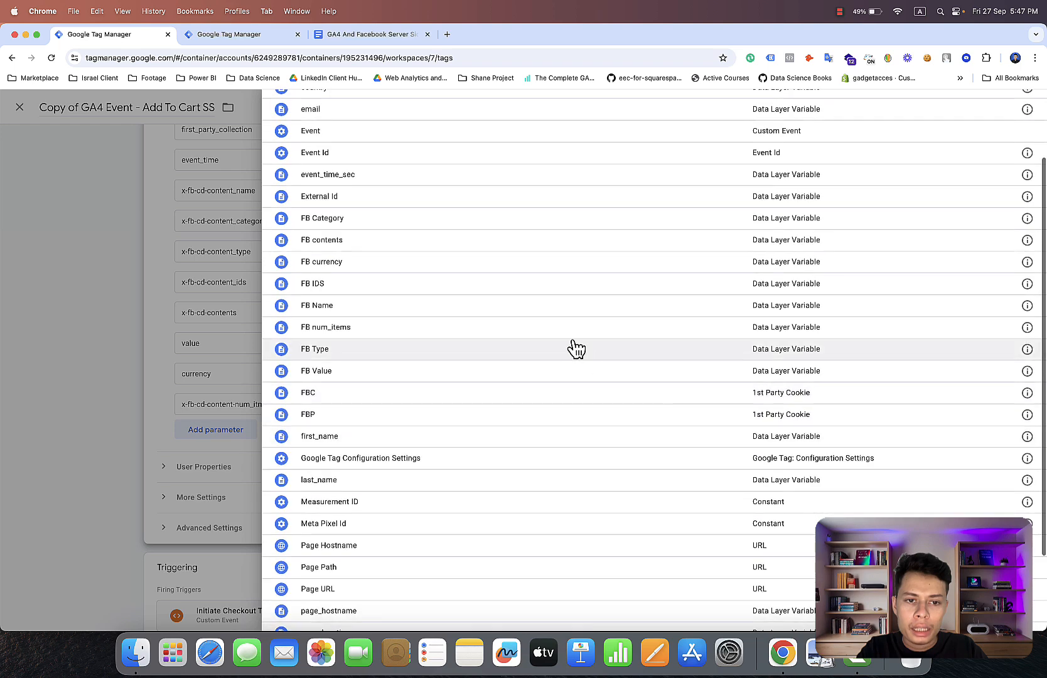
pyautogui.click(551, 329)
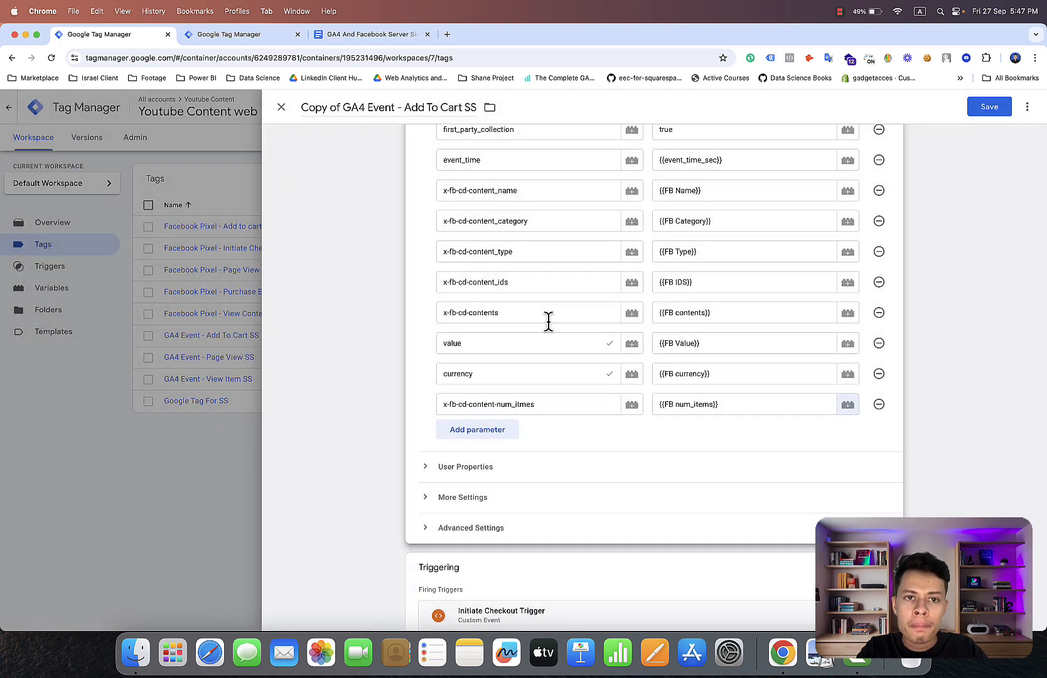
pyautogui.scroll(5, 548, 322)
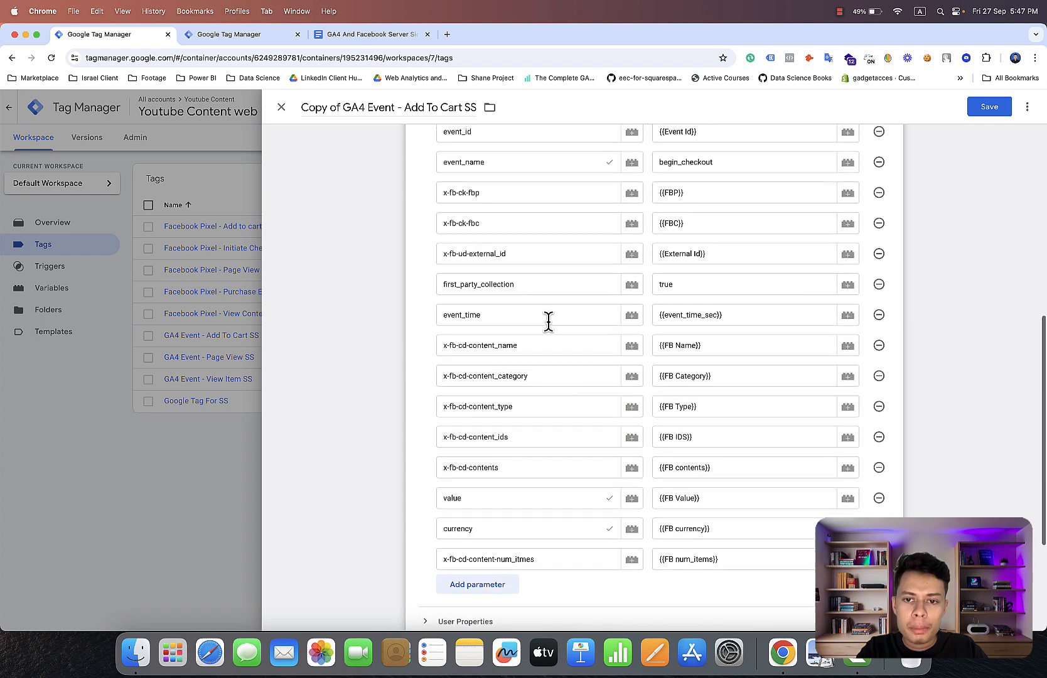
pyautogui.scroll(6, 548, 322)
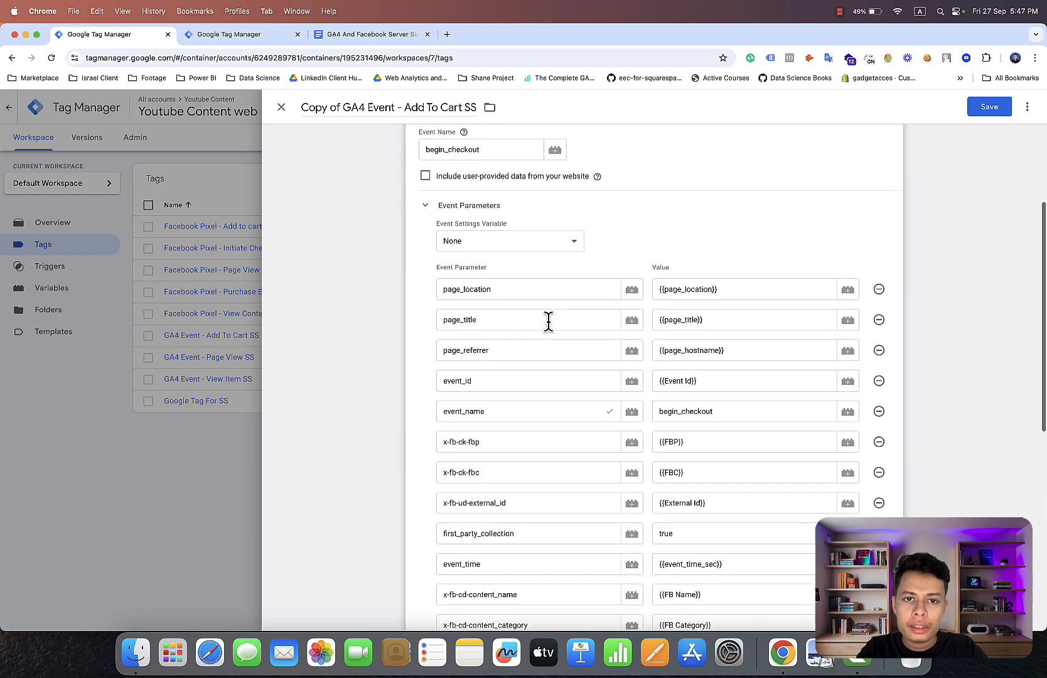
pyautogui.scroll(-12, 549, 322)
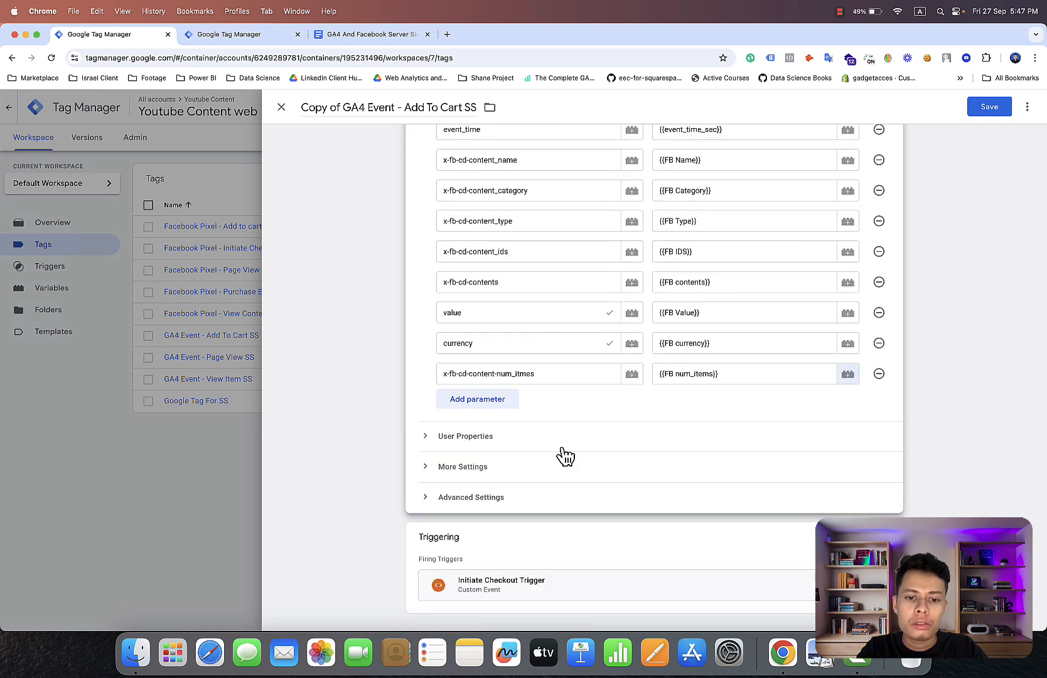
# Replace "Add To Cart" with "Initiate Checkout" in the copied tag's name, keeping the SS suffix.
pyautogui.click(462, 106)
pyautogui.press('BackSpace')
pyautogui.press('BackSpace')
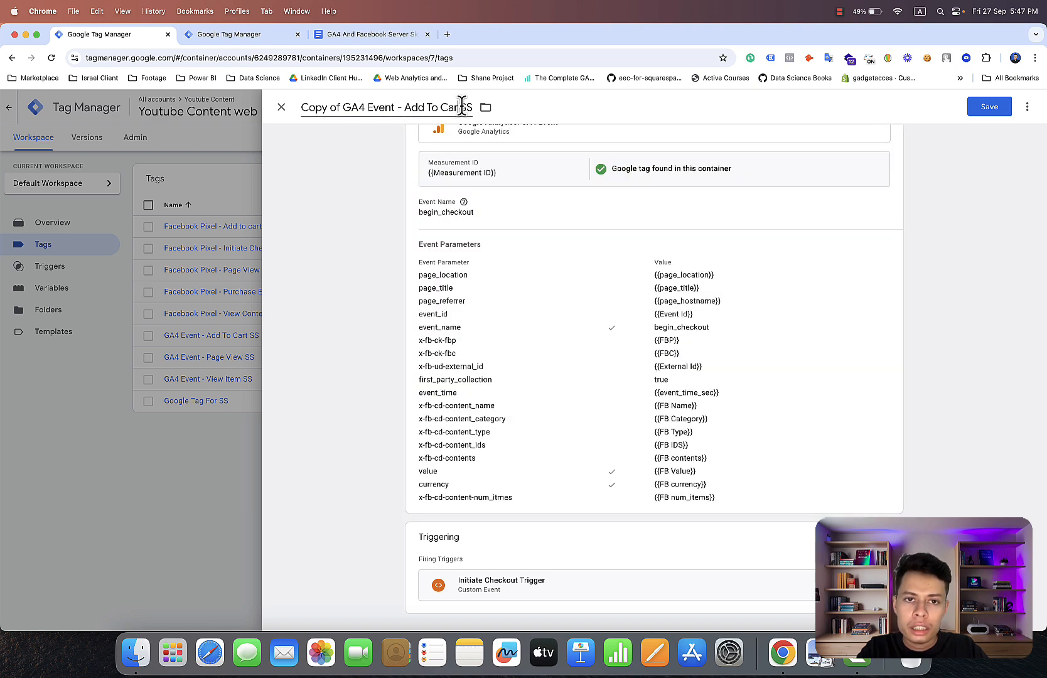
pyautogui.press('BackSpace')
pyautogui.press('BackSpace')
pyautogui.press('BackSpace')
pyautogui.press('BackSpace')
pyautogui.press('BackSpace')
pyautogui.press('BackSpace')
pyautogui.press('BackSpace')
pyautogui.press('BackSpace')
pyautogui.press('BackSpace')
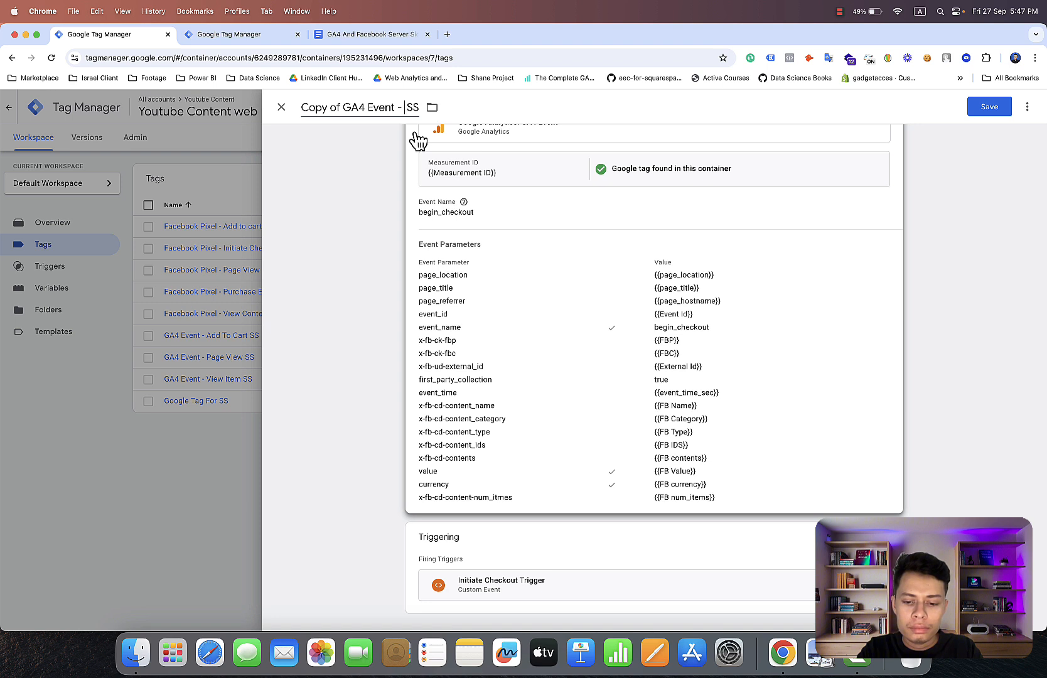
pyautogui.write('Initiate')
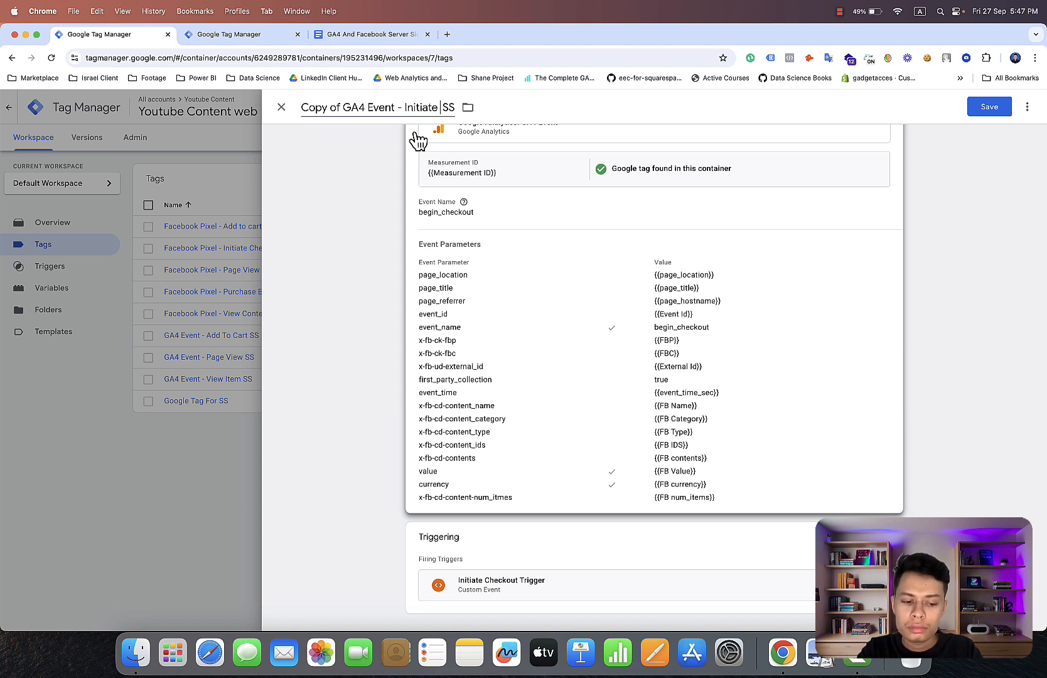
pyautogui.write(' Checkou')
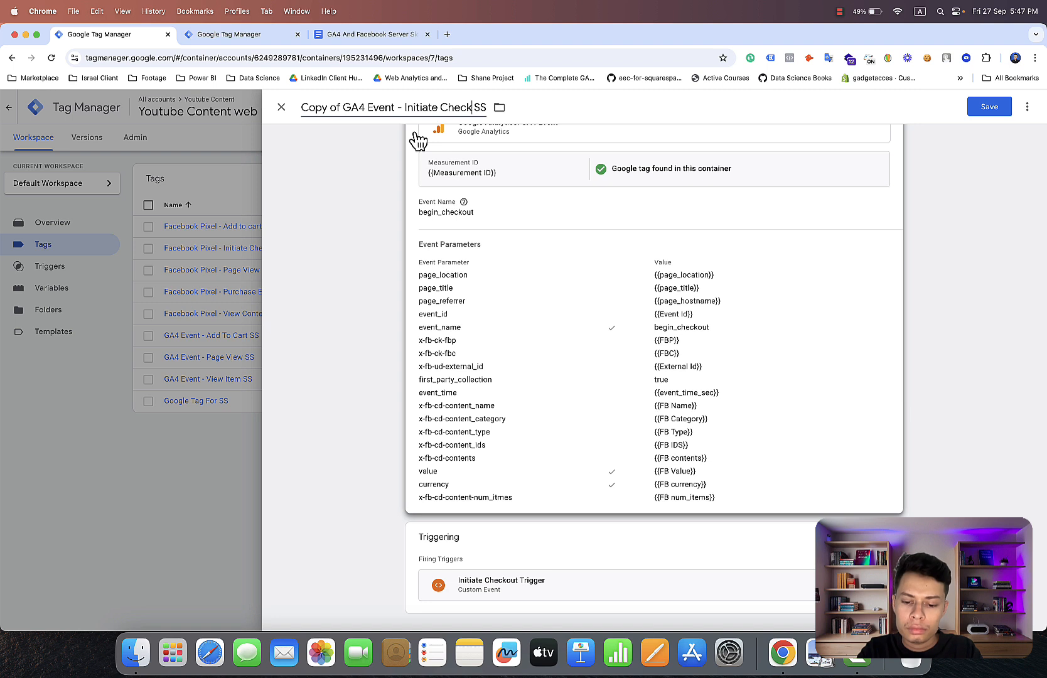
pyautogui.write('t')
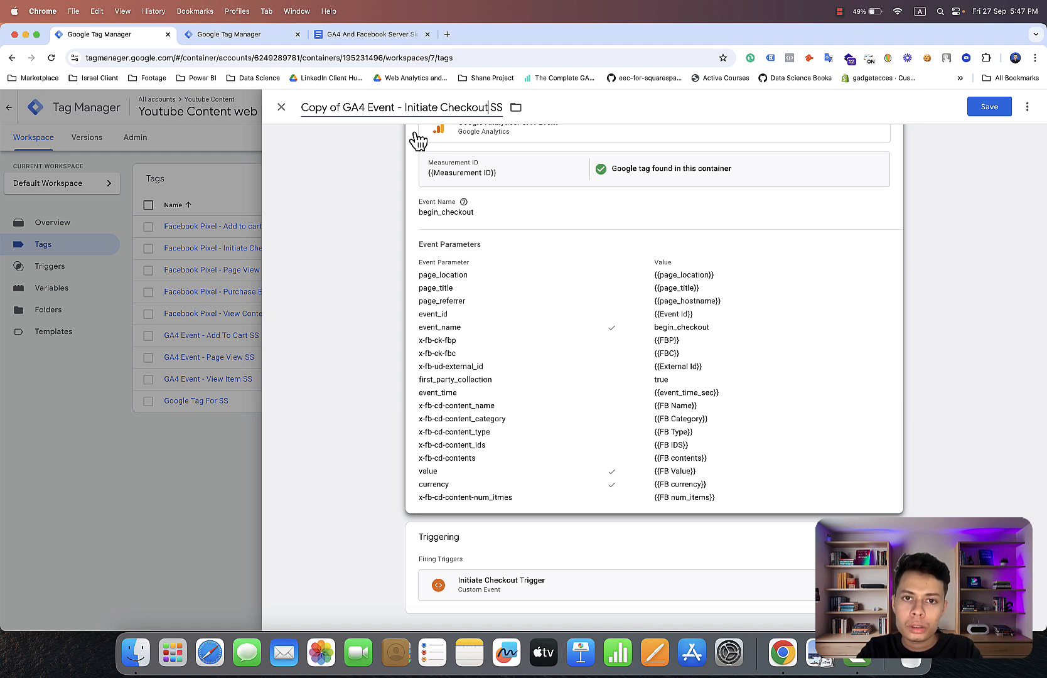
# Remove the "Copy of" prefix so the tag is named GA4 Event - Initiate Checkout SS, and save the tag.
pyautogui.click(342, 107)
pyautogui.press('BackSpace')
pyautogui.press('BackSpace')
pyautogui.press('BackSpace')
pyautogui.press('BackSpace')
pyautogui.press('BackSpace')
pyautogui.press('BackSpace')
pyautogui.press('BackSpace')
pyautogui.press('BackSpace')
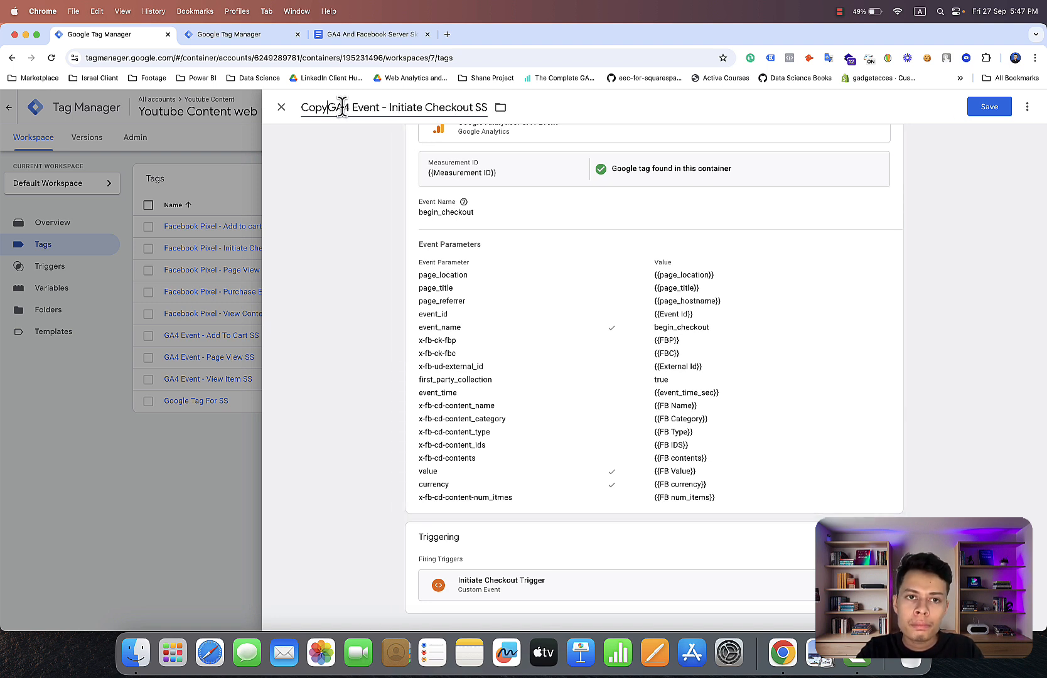
pyautogui.click(982, 108)
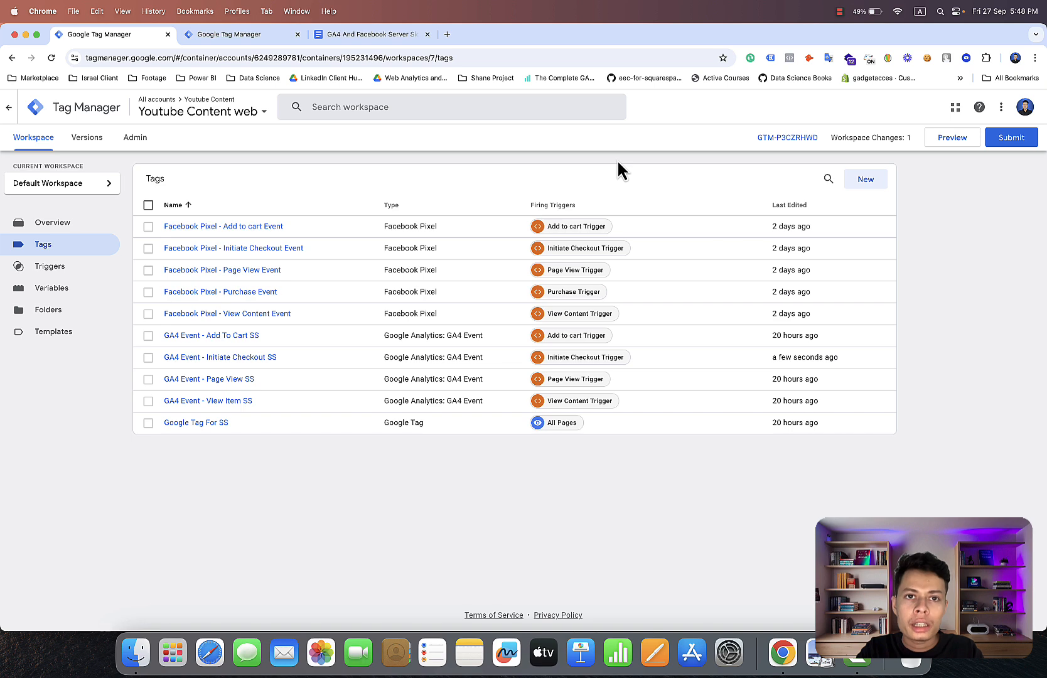
# Review the Purchase parameter list in the Google Docs document, highlighting the user_data parameters from email_address to address.country.
pyautogui.click(382, 38)
pyautogui.scroll(-7, 520, 334)
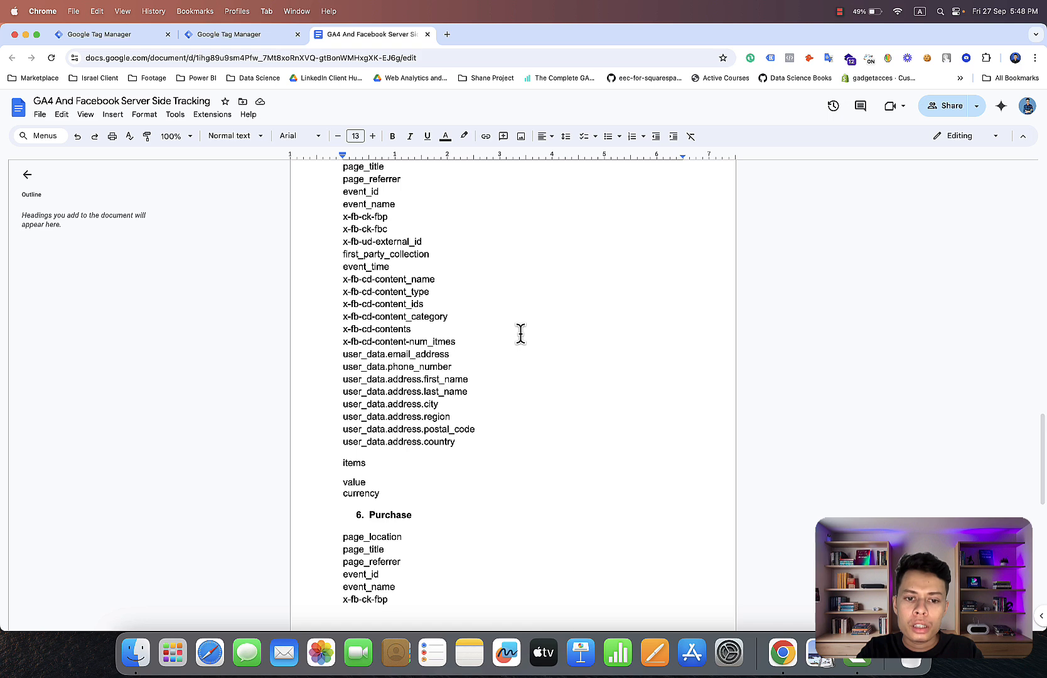
pyautogui.scroll(-7, 520, 334)
pyautogui.scroll(2, 520, 334)
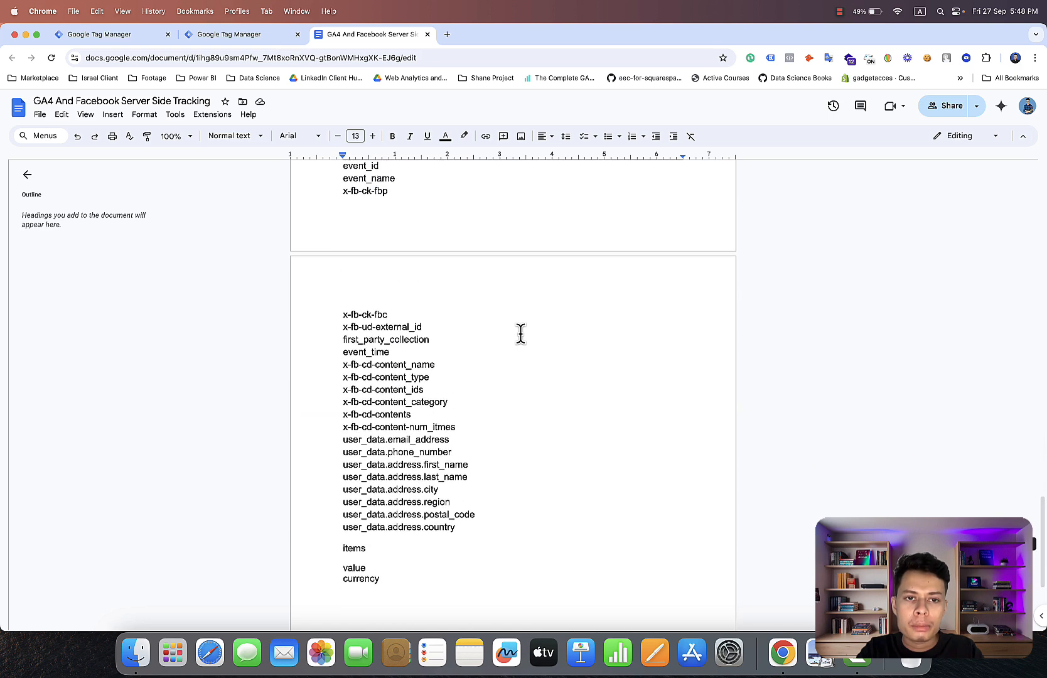
pyautogui.scroll(-1, 520, 334)
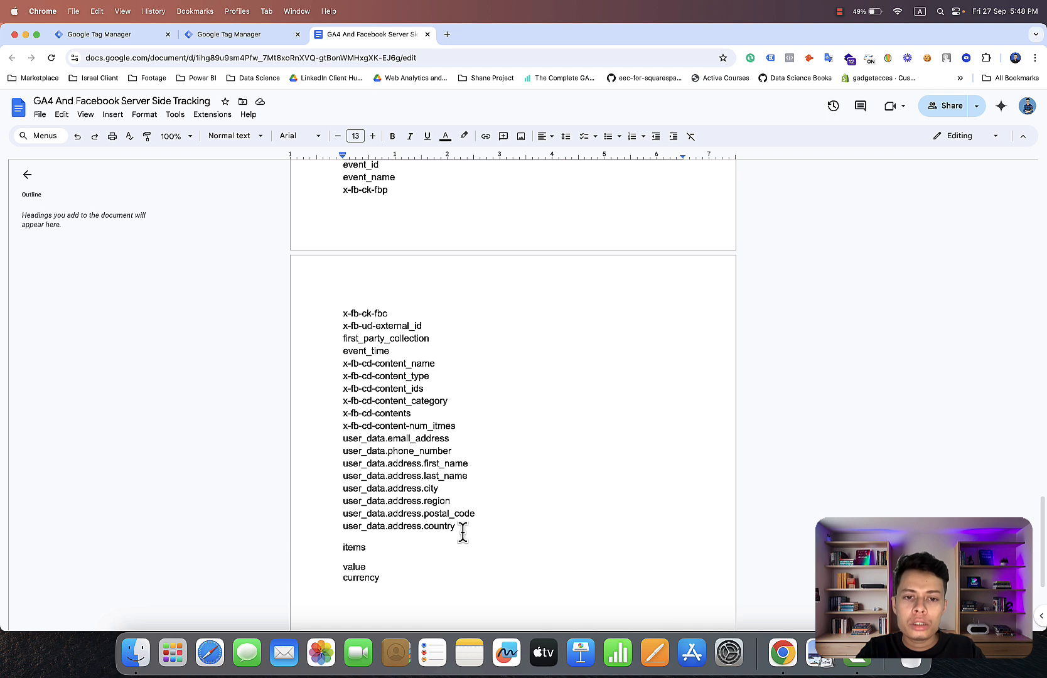
pyautogui.moveTo(456, 528); pyautogui.dragTo(333, 438)
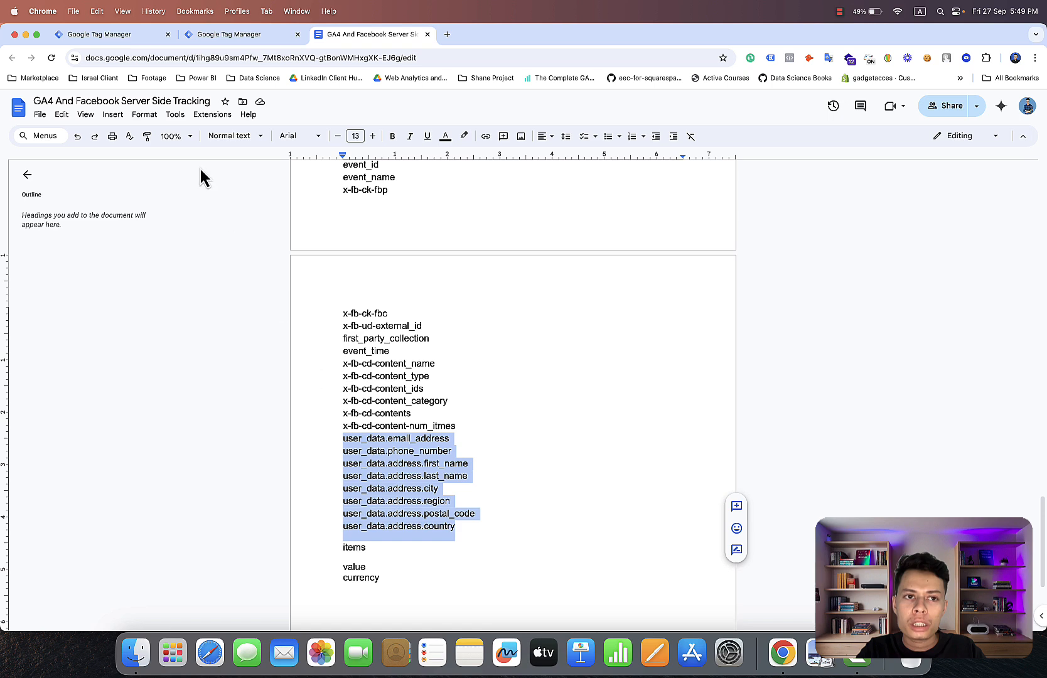
# Return to Google Tag Manager and make a copy of the GA4 Event - Initiate Checkout SS tag.
pyautogui.click(131, 37)
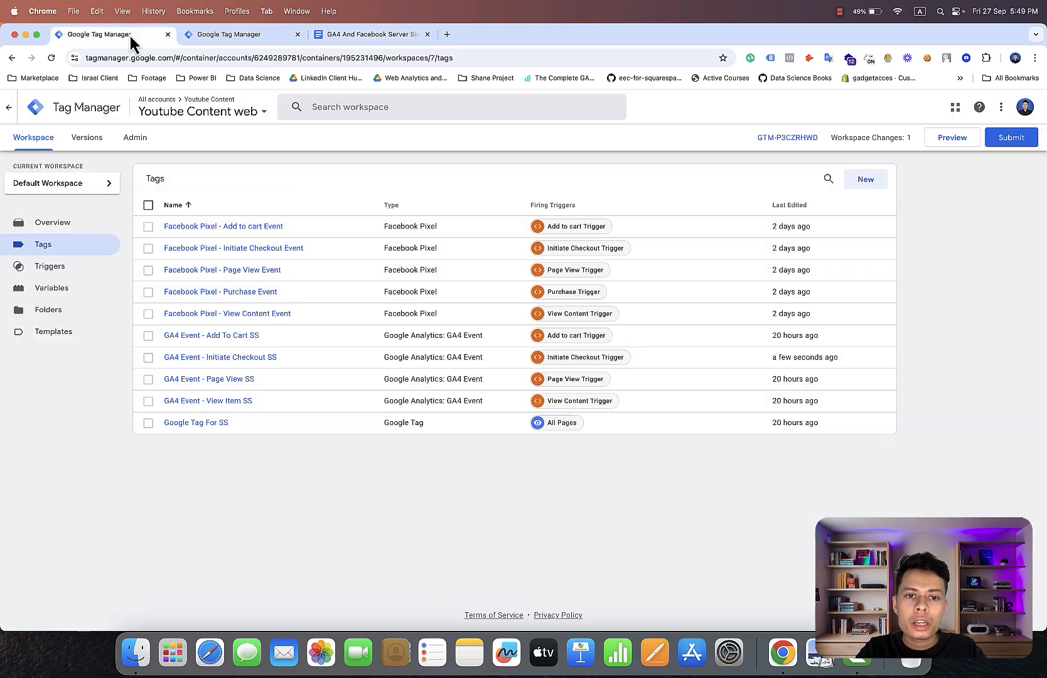
pyautogui.click(256, 360)
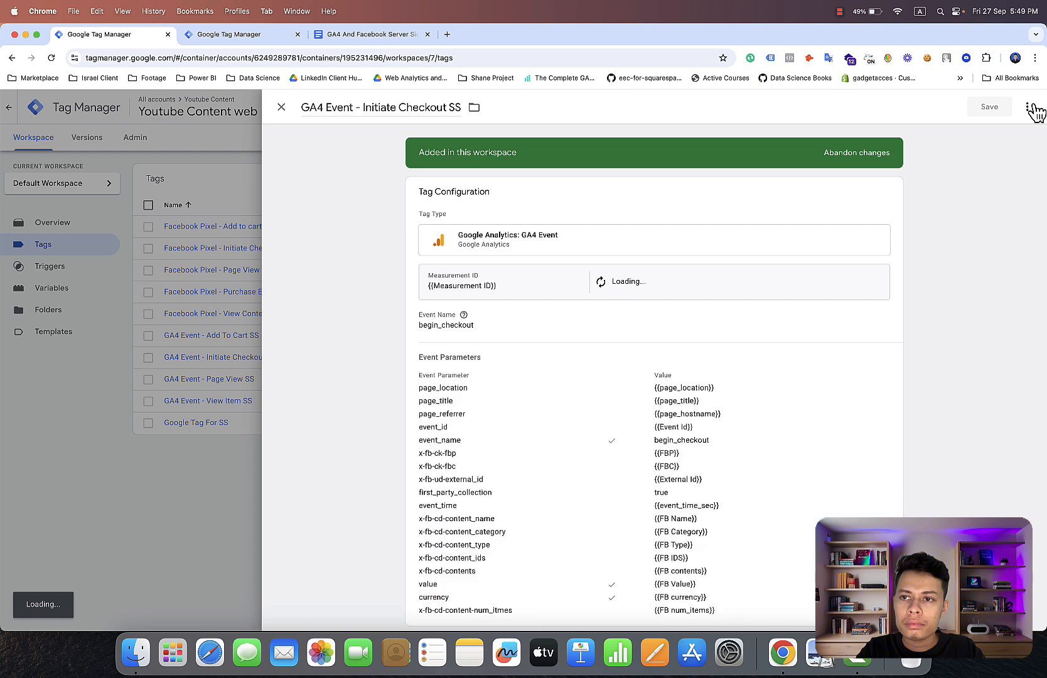
pyautogui.click(1027, 108)
pyautogui.click(990, 132)
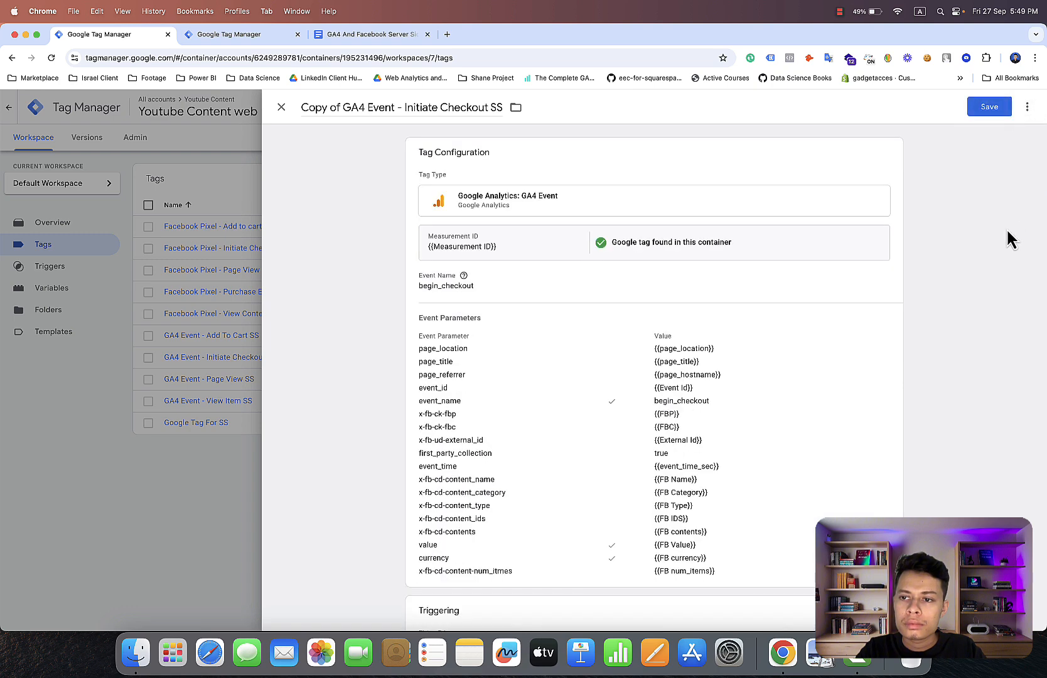
# Replace the copied tag's Initiate Checkout Trigger with the Purchase Trigger.
pyautogui.scroll(-3, 1007, 236)
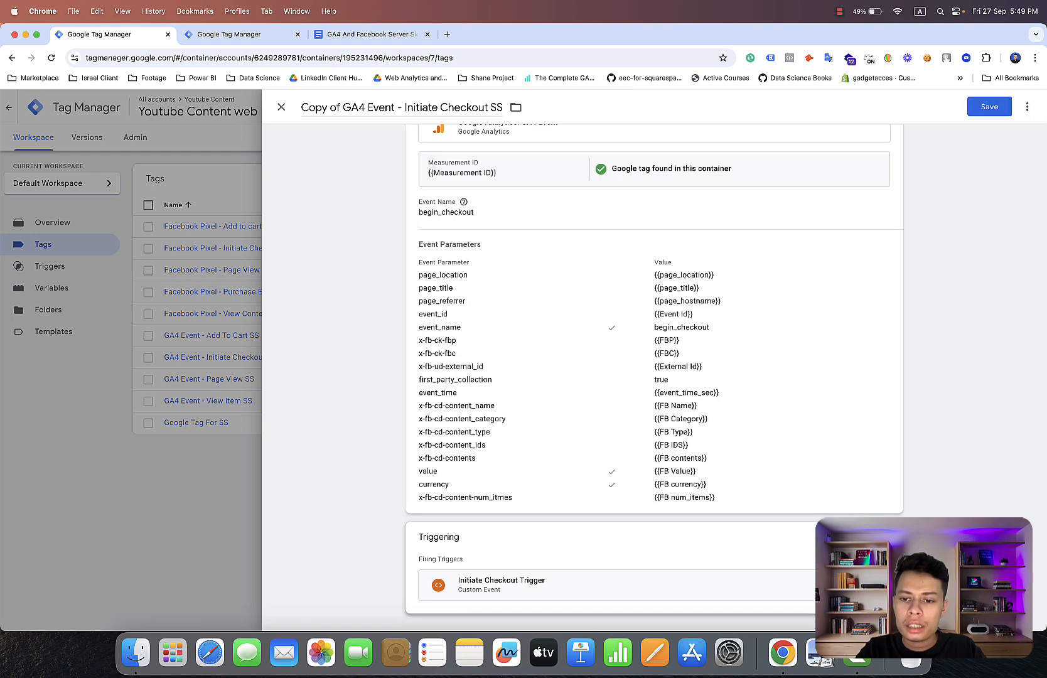
pyautogui.click(869, 556)
pyautogui.click(502, 586)
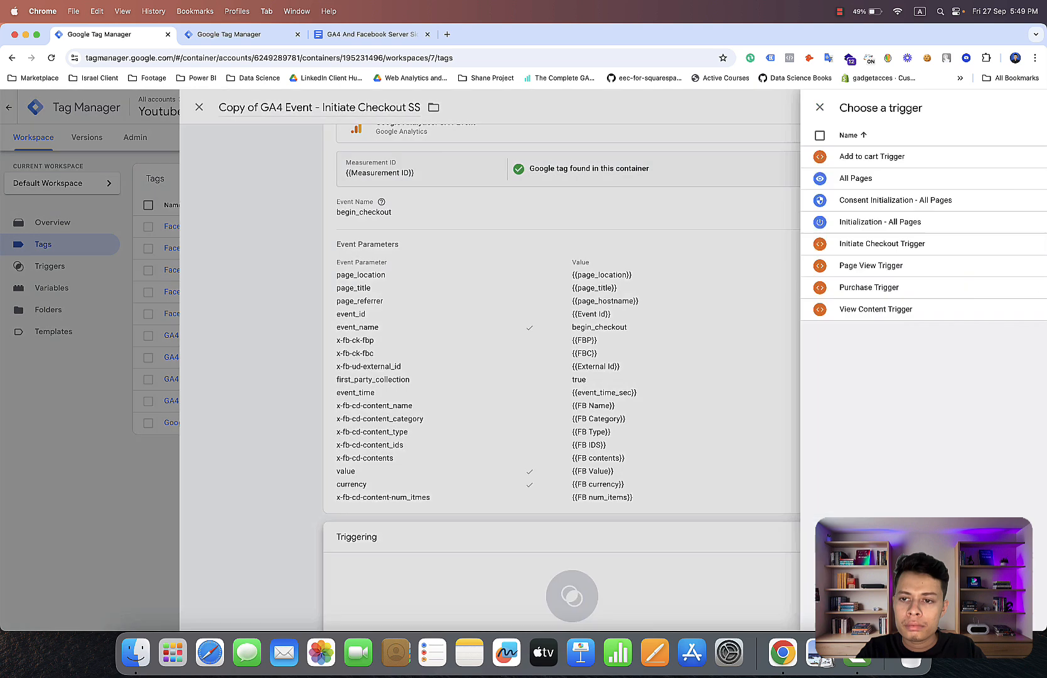
pyautogui.click(645, 287)
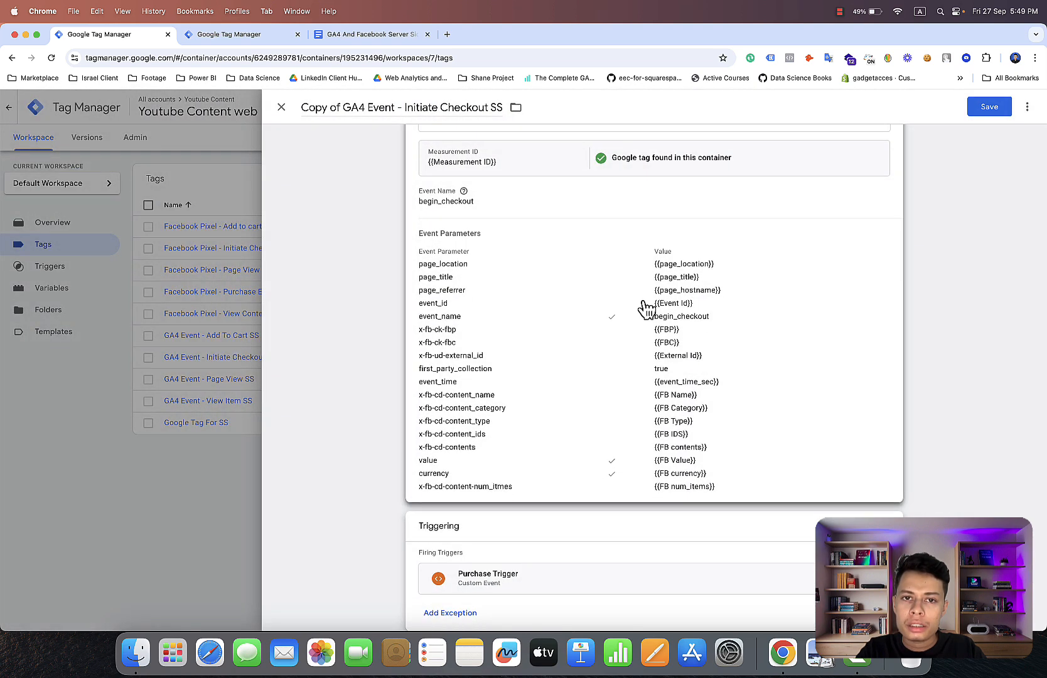
# Set both the copied tag's event name and its event_name parameter value to purchase.
pyautogui.click(554, 207)
pyautogui.click(515, 231)
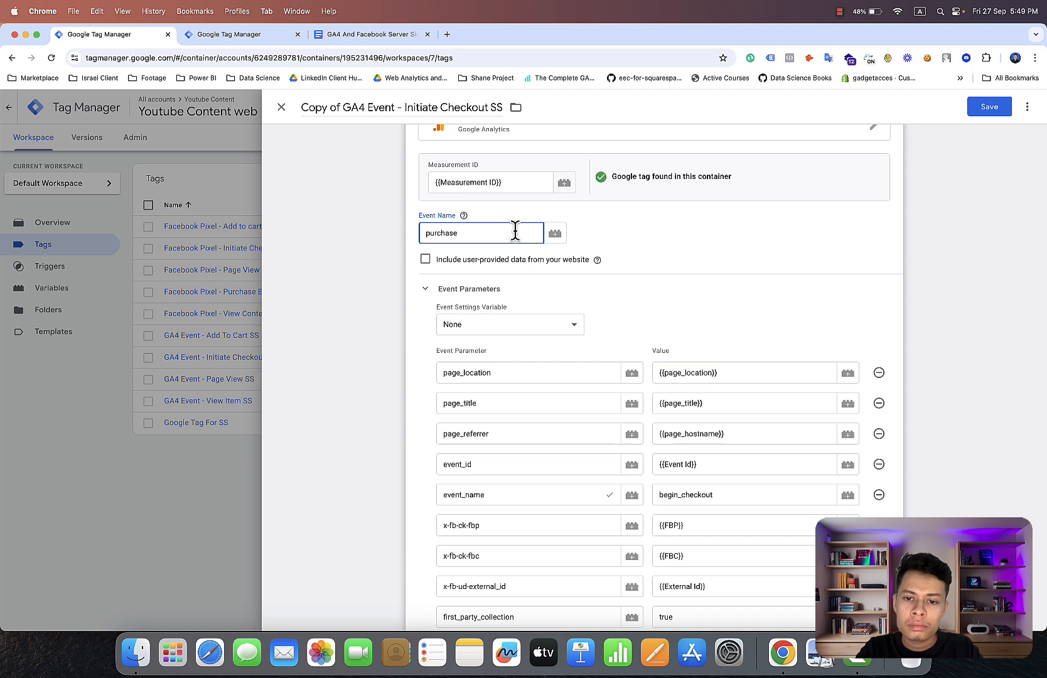
pyautogui.click(725, 489)
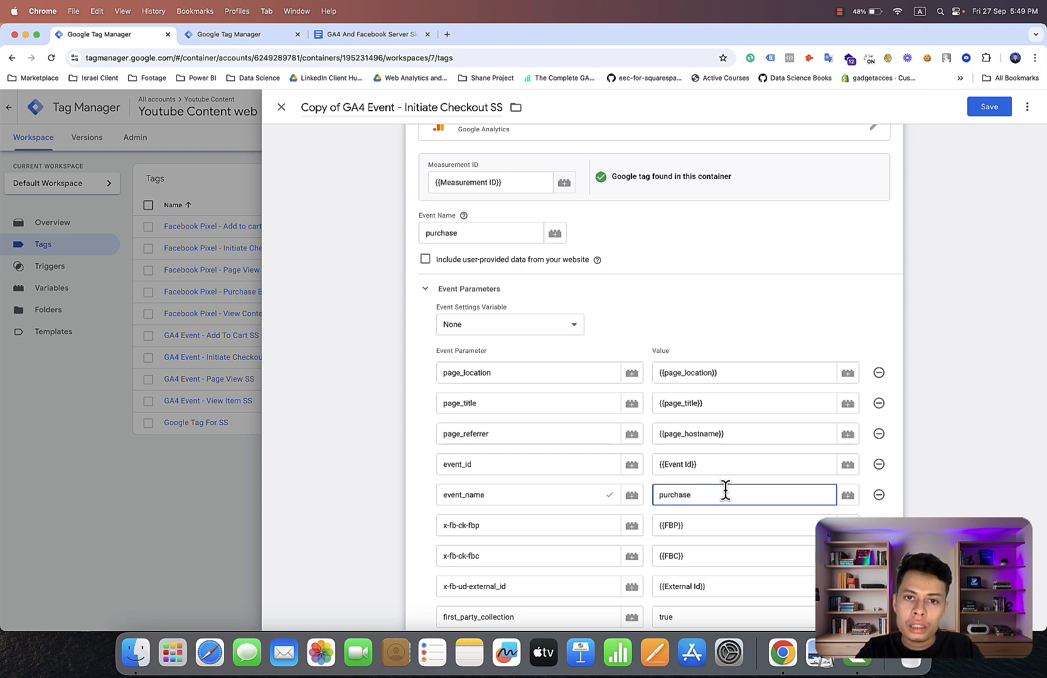
# Add seven empty event parameter rows below x-fb-cd-content-num_itmes.
pyautogui.scroll(-10, 725, 489)
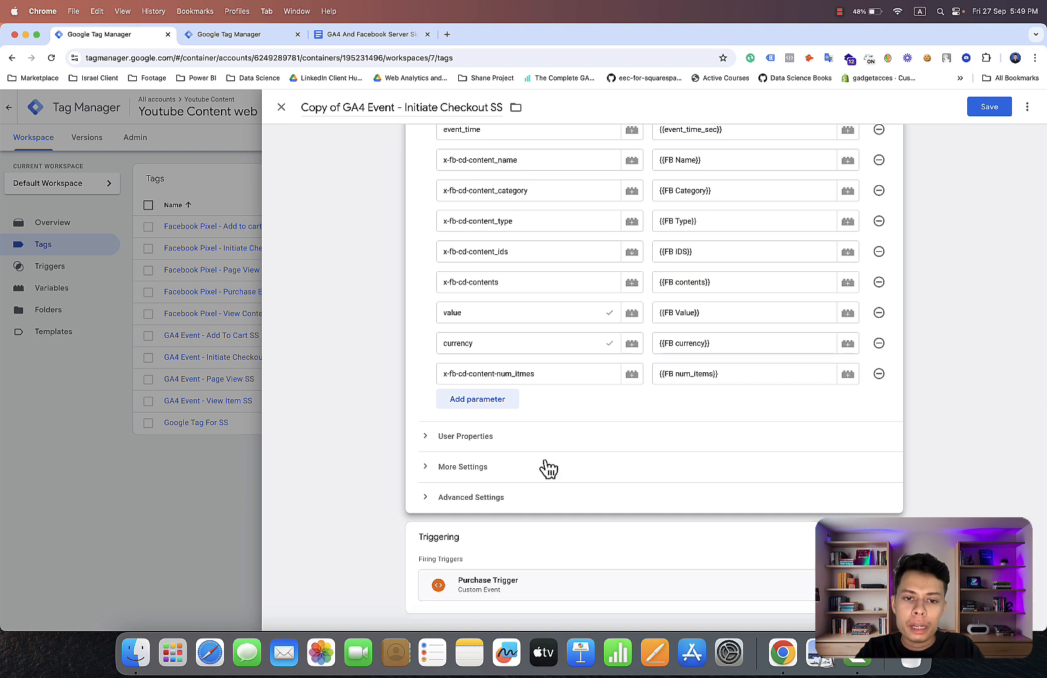
pyautogui.click(482, 402)
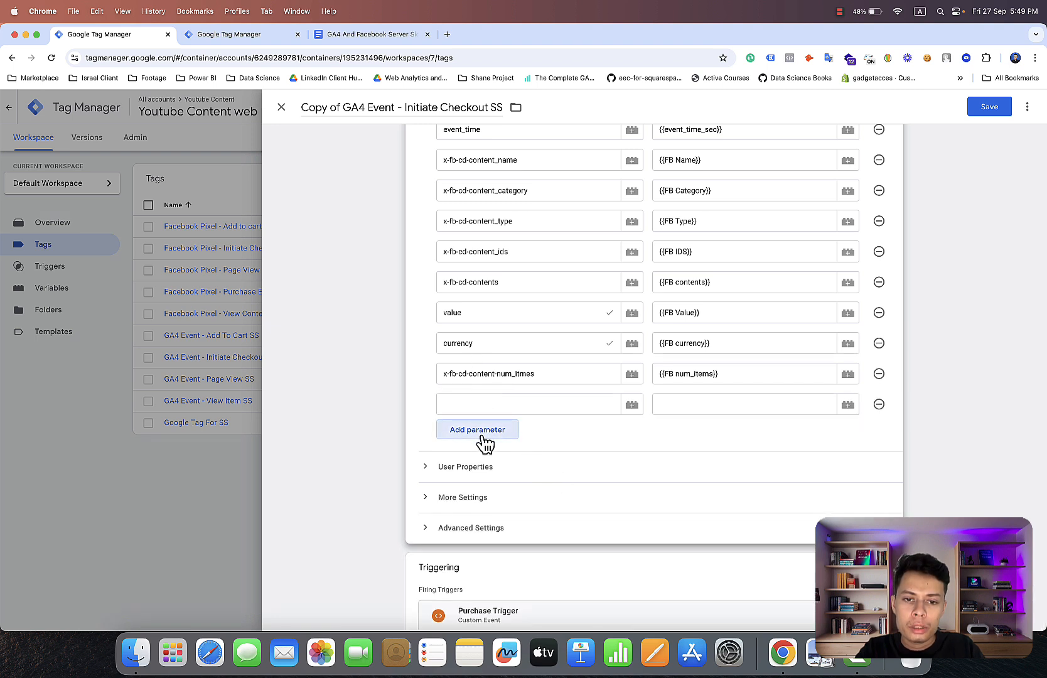
pyautogui.click(483, 438)
pyautogui.click(482, 469)
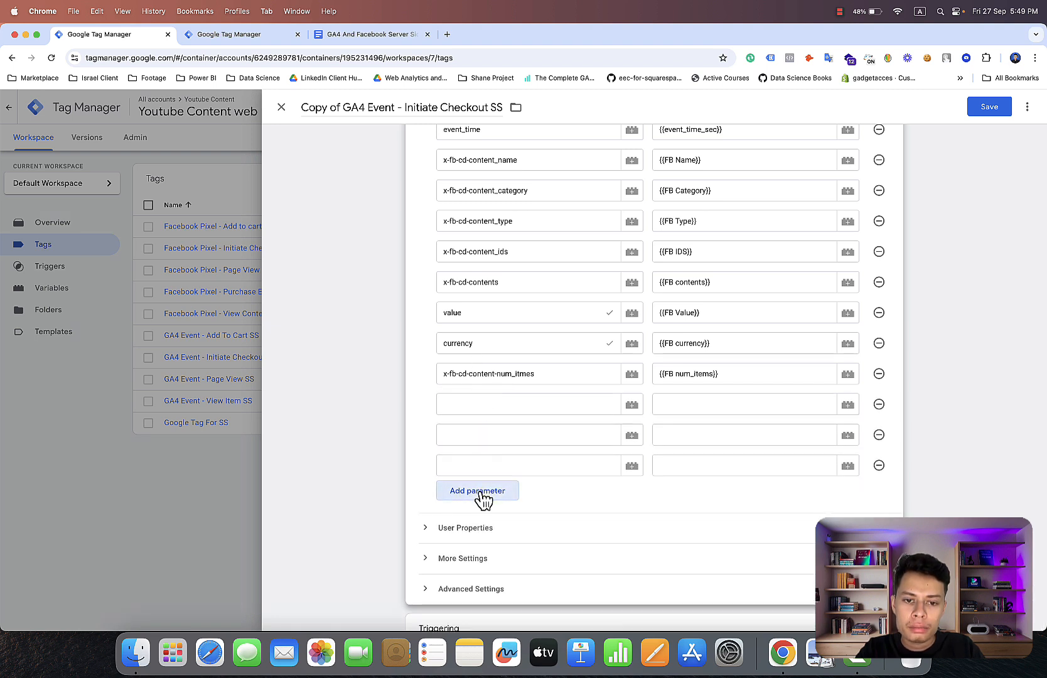
pyautogui.click(482, 496)
pyautogui.click(483, 527)
pyautogui.click(483, 552)
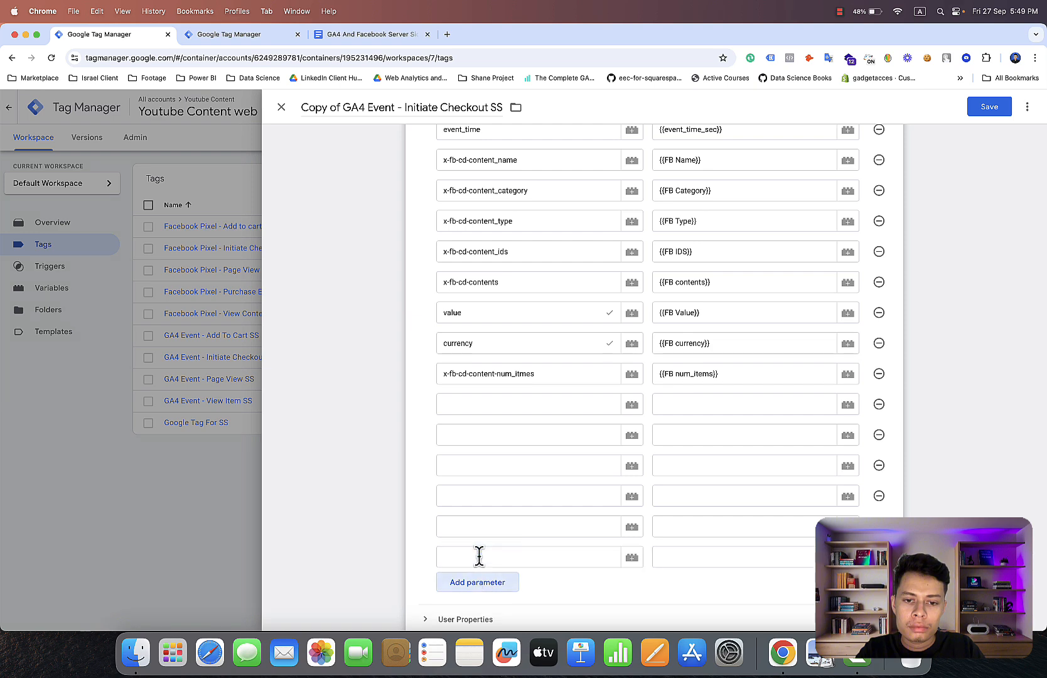
pyautogui.click(481, 582)
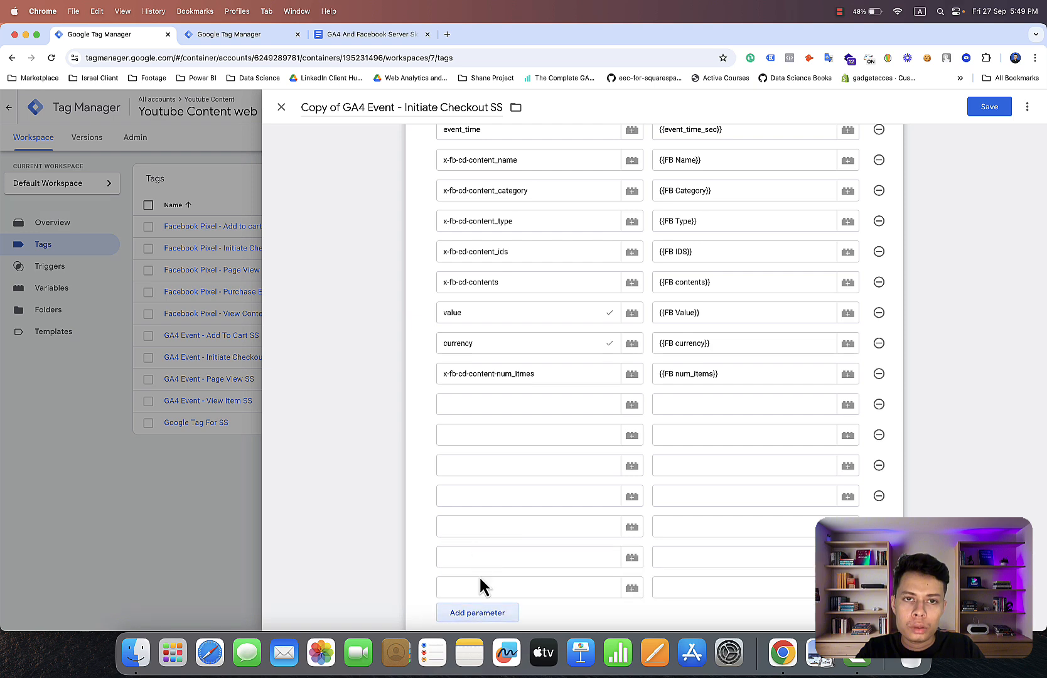
# Copy user_data.email_address from the Purchase list in the Google Docs document and paste it as the first empty event parameter's name in Tag Manager.
pyautogui.click(403, 34)
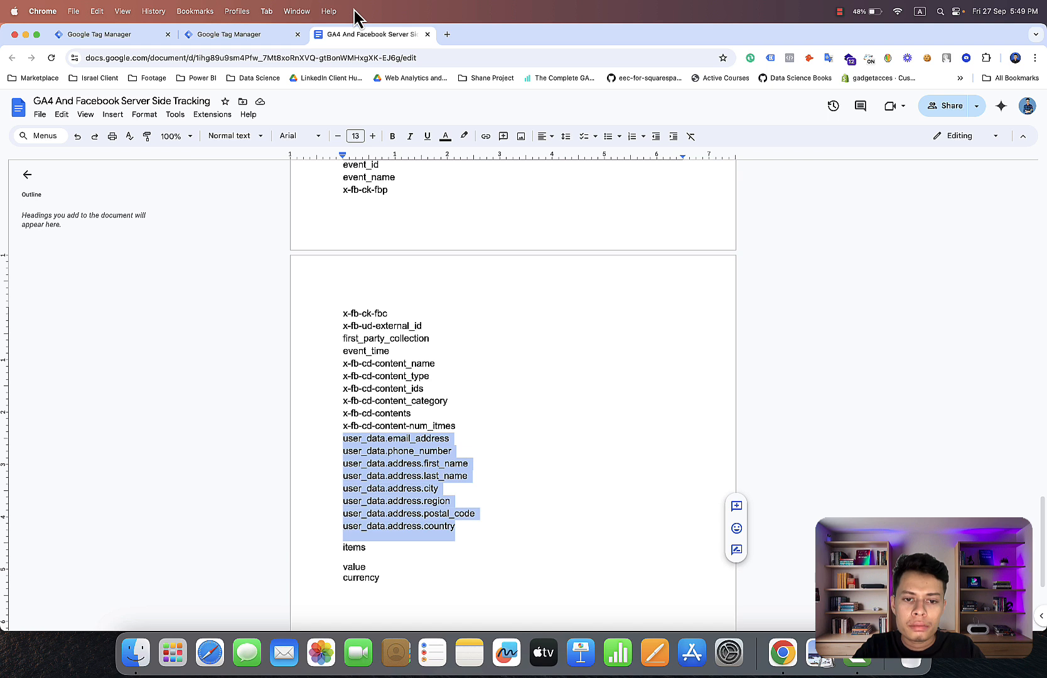
pyautogui.click(451, 439)
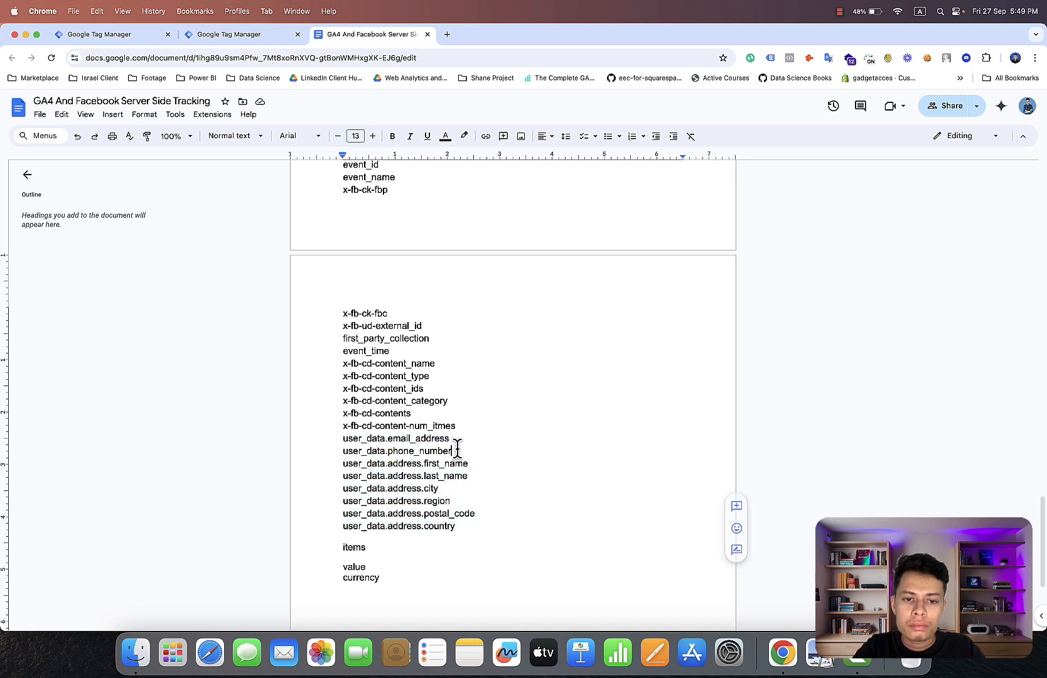
pyautogui.moveTo(452, 439); pyautogui.dragTo(344, 437)
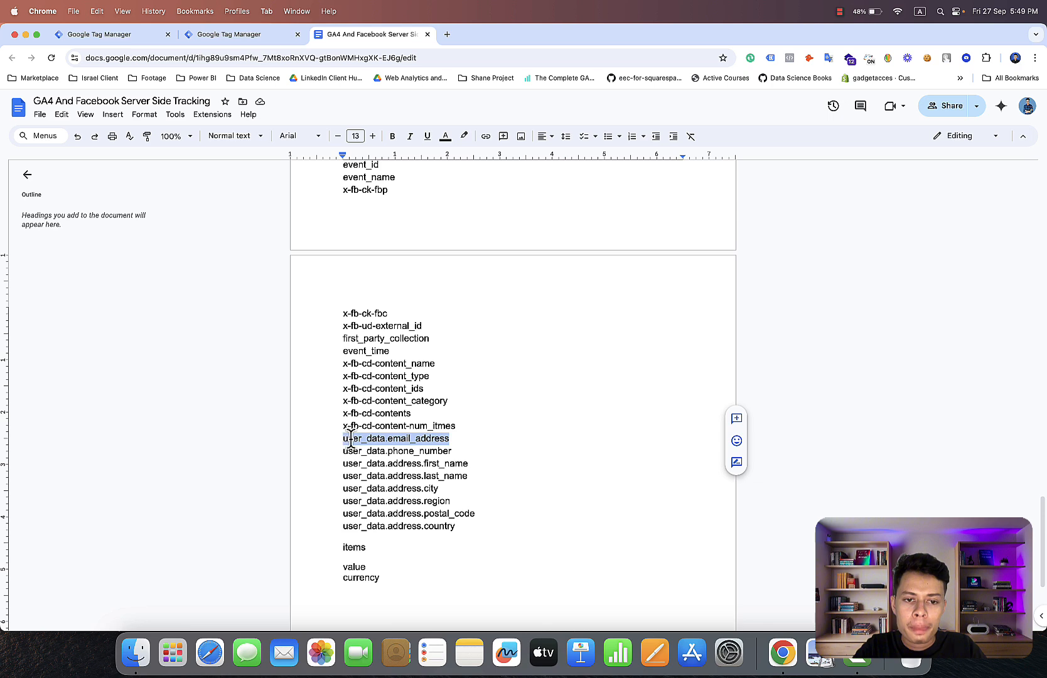
pyautogui.rightClick(351, 438)
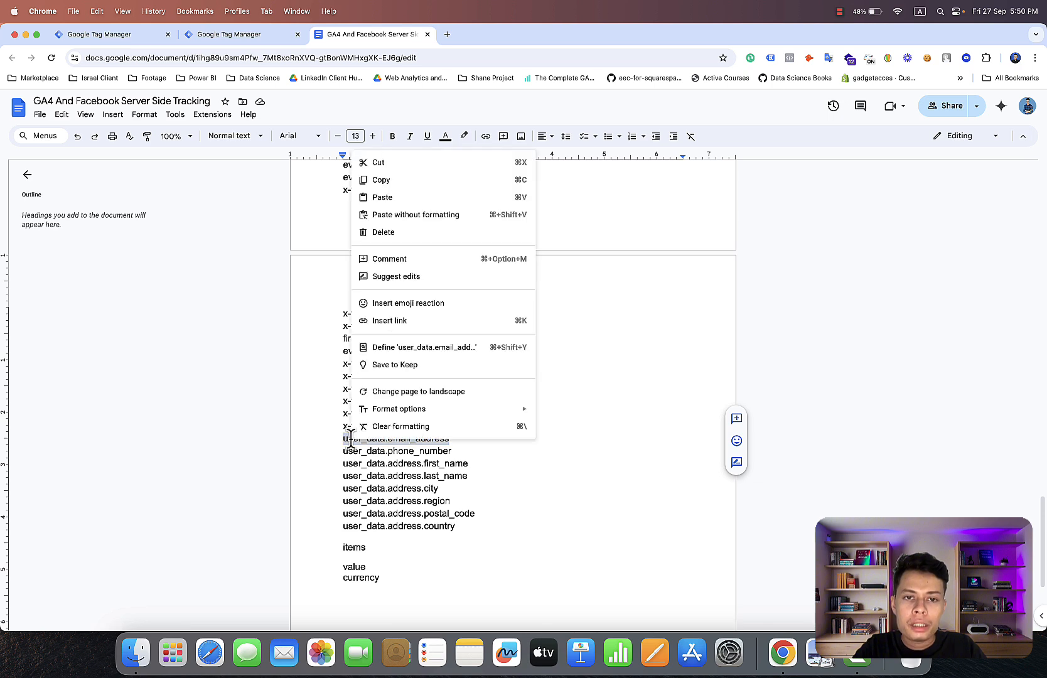
pyautogui.click(381, 180)
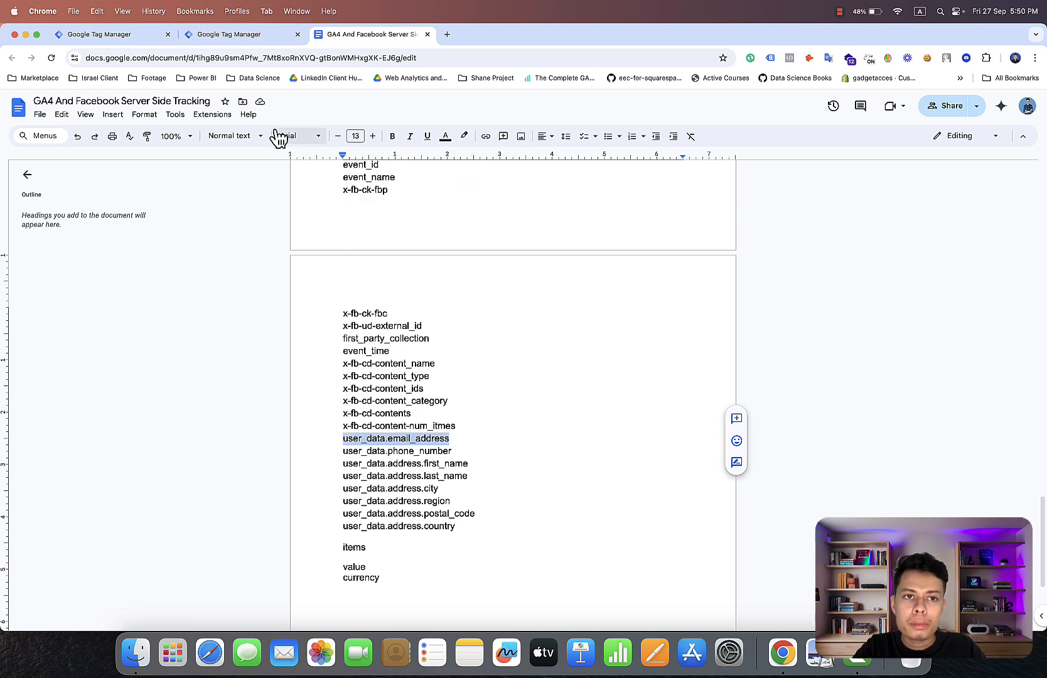
pyautogui.click(258, 40)
pyautogui.click(147, 34)
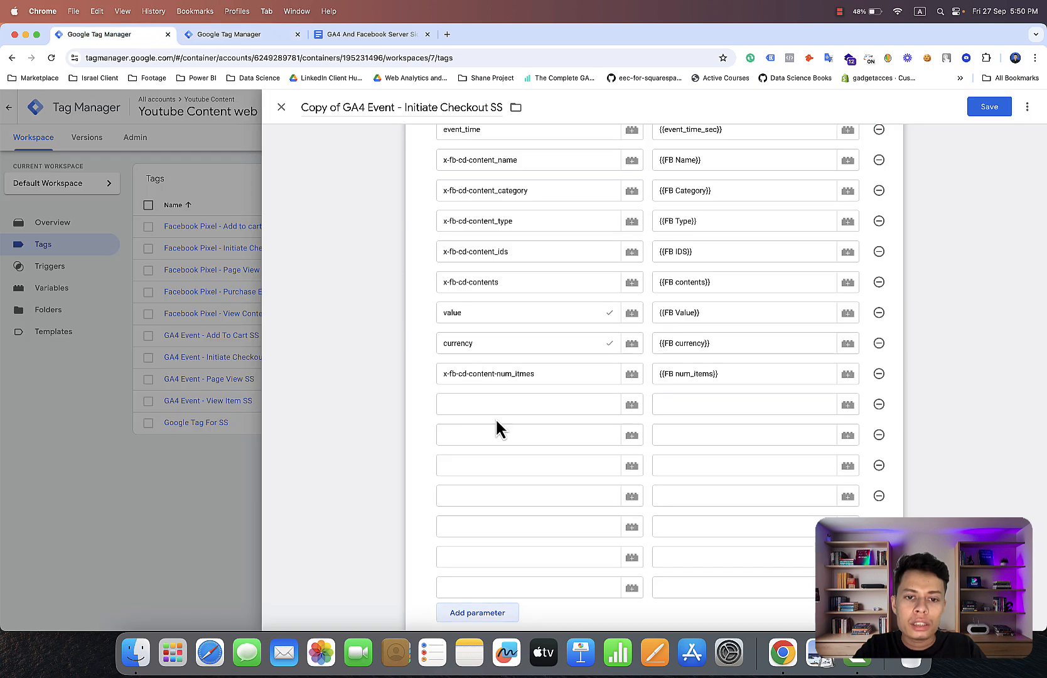
pyautogui.click(493, 402)
pyautogui.rightClick(493, 403)
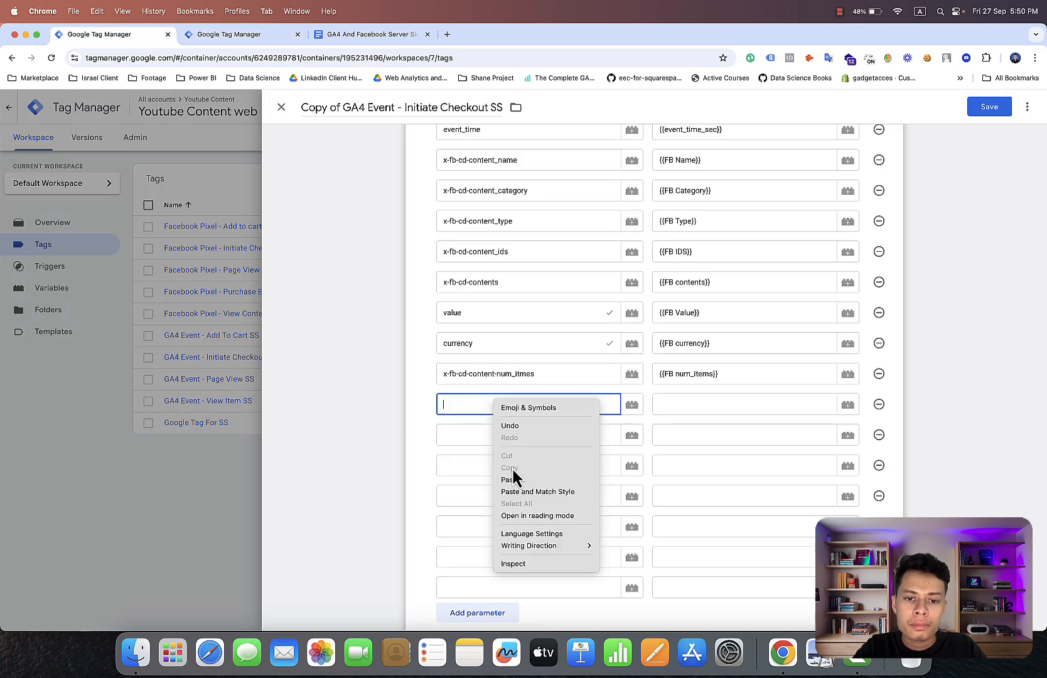
pyautogui.click(514, 492)
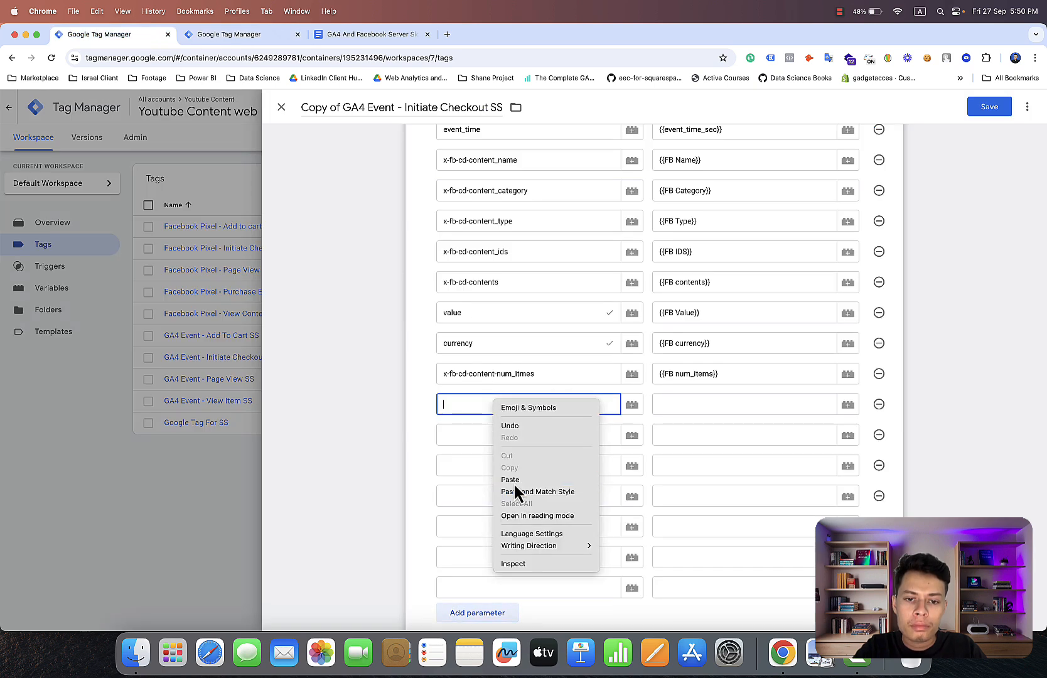
# Copy user_data.address.first_name from the Google Docs list and paste it in Tag Manager as the parameter name below user_data.email_address.
pyautogui.click(325, 38)
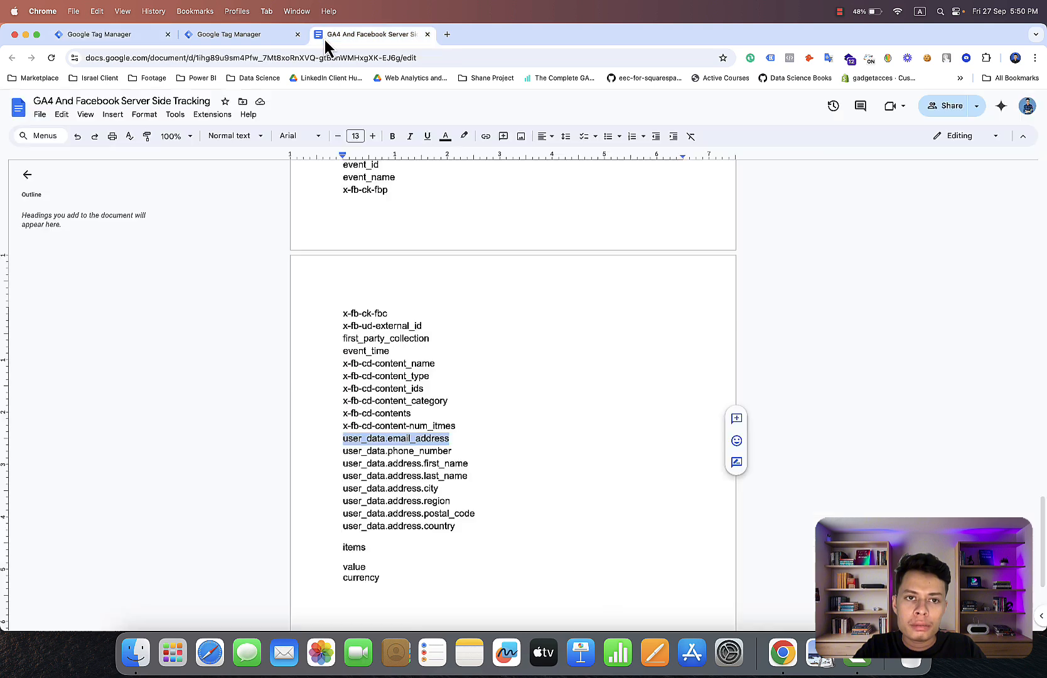
pyautogui.click(453, 449)
pyautogui.moveTo(453, 450); pyautogui.dragTo(415, 443)
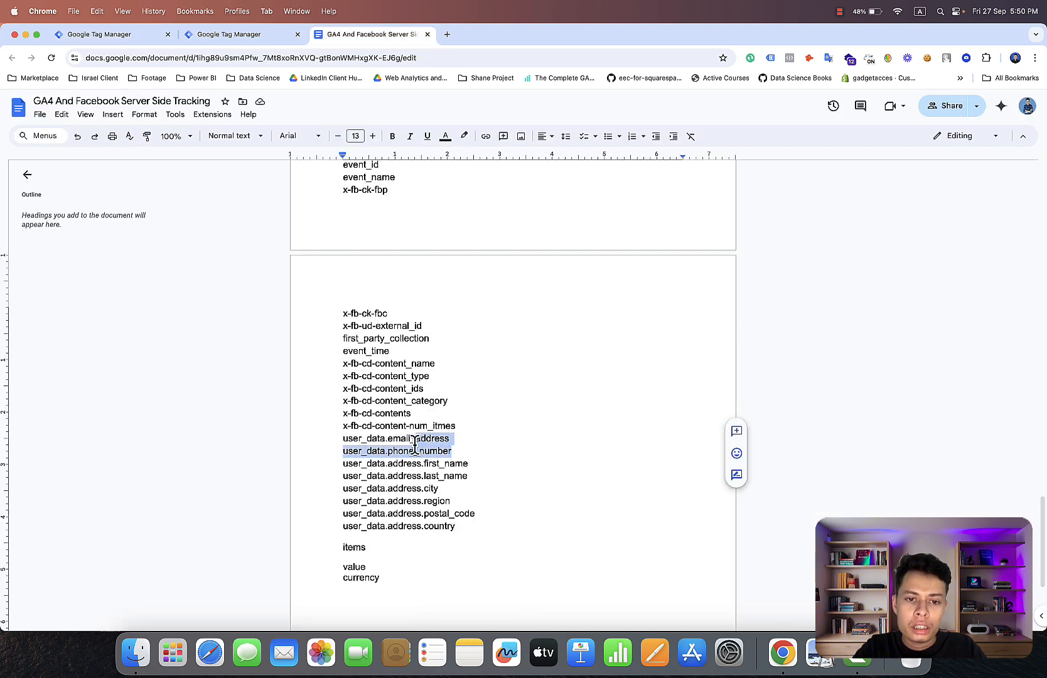
pyautogui.click(469, 462)
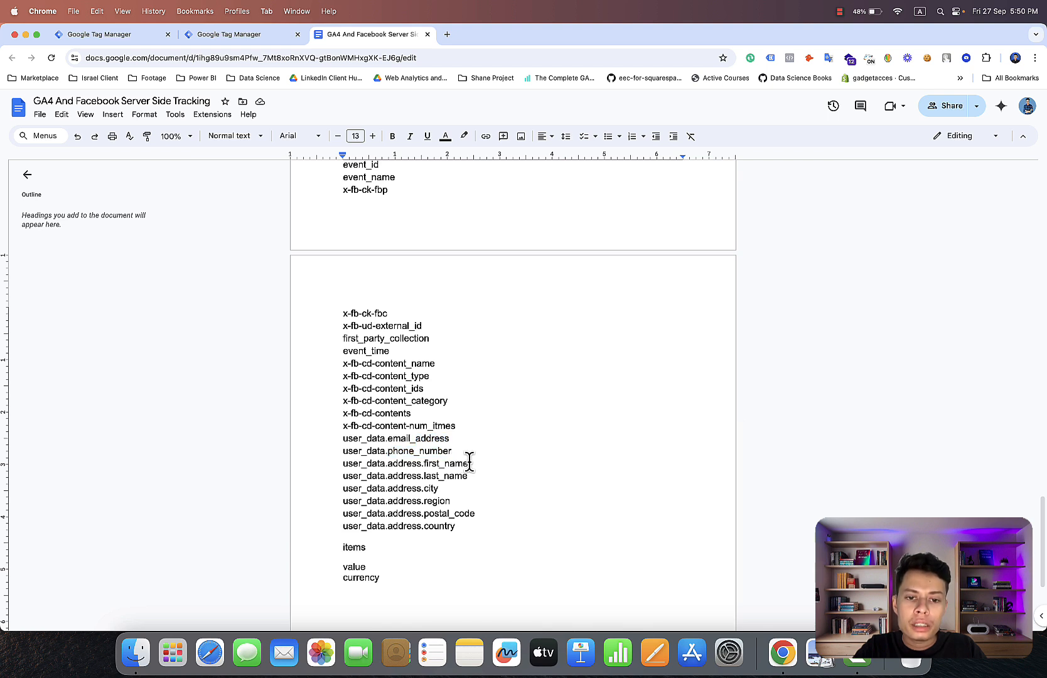
pyautogui.moveTo(469, 462); pyautogui.dragTo(340, 463)
pyautogui.press('super+c')
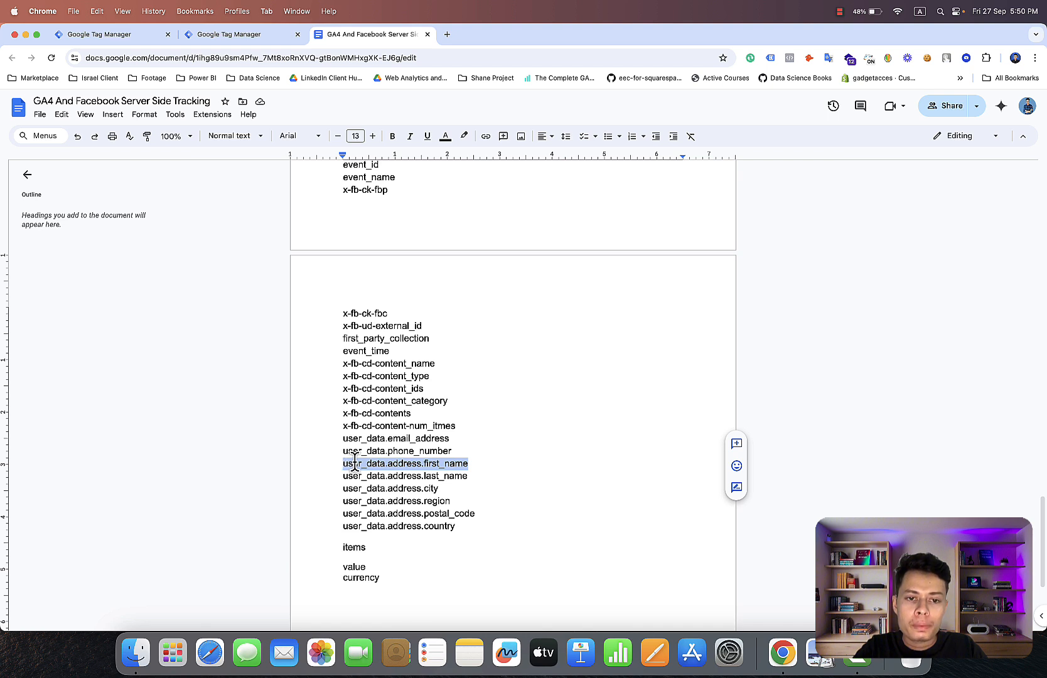
pyautogui.rightClick(355, 463)
pyautogui.click(396, 202)
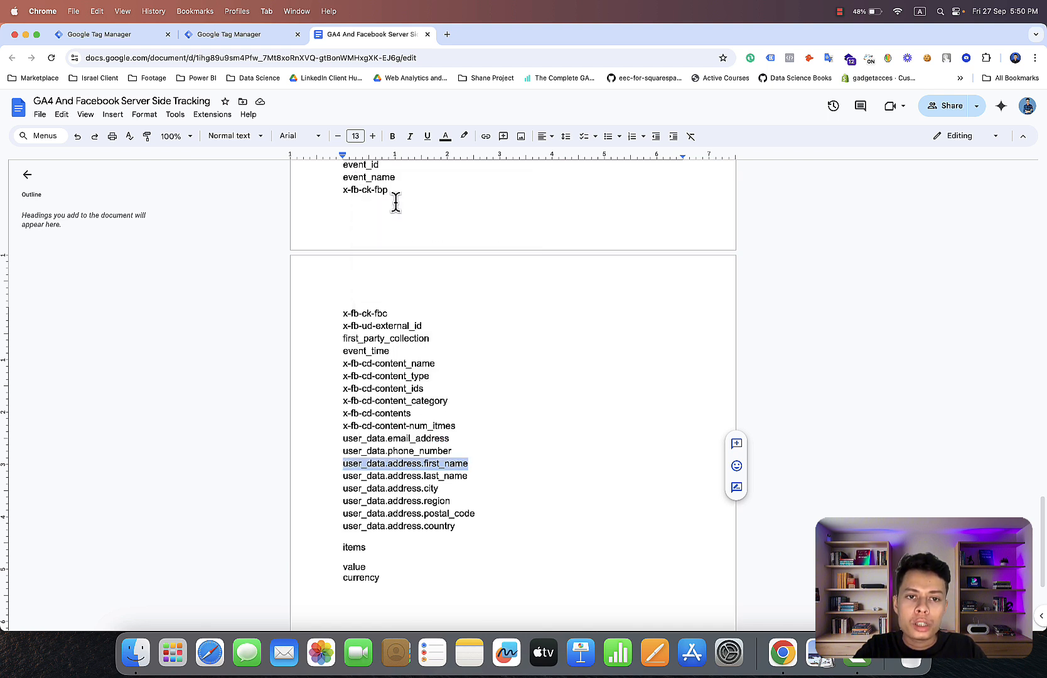
pyautogui.click(104, 36)
pyautogui.click(531, 434)
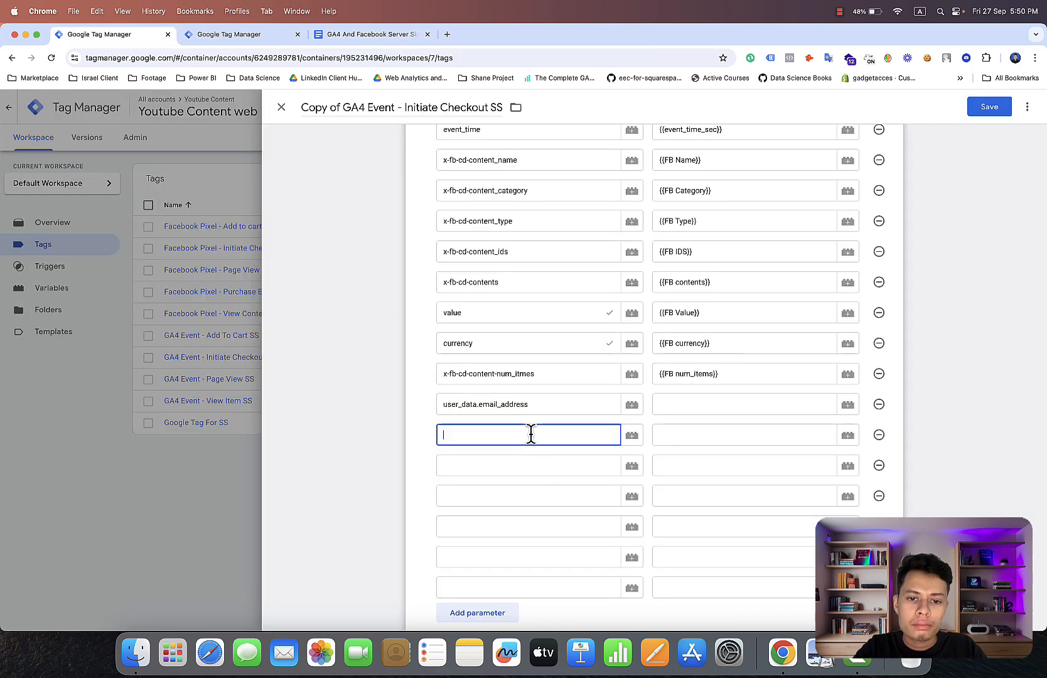
pyautogui.rightClick(532, 435)
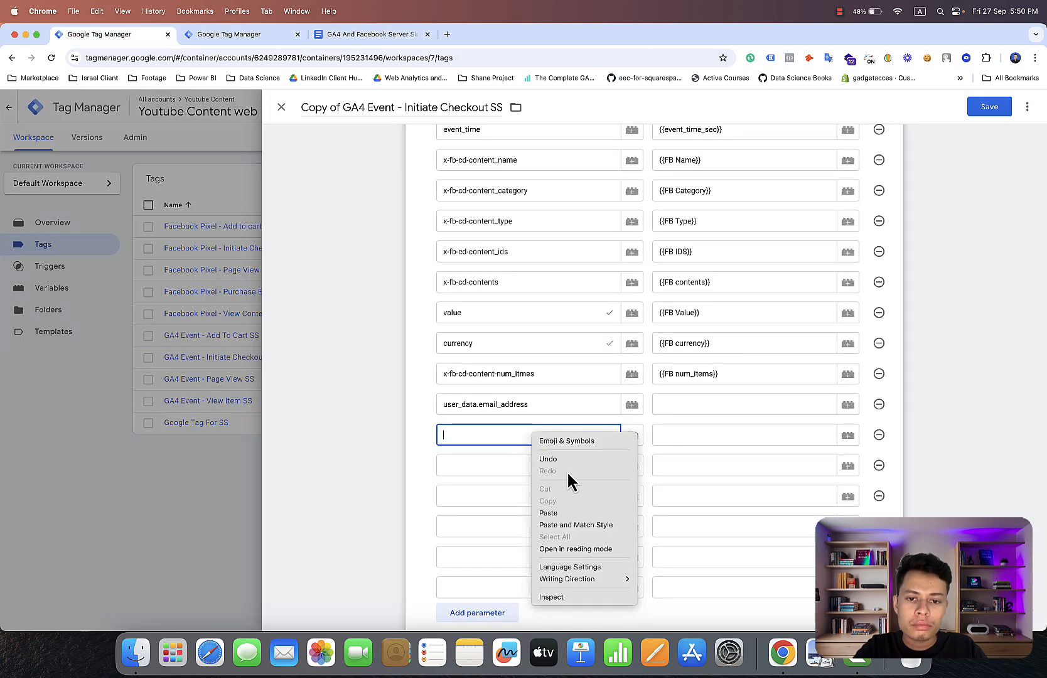
pyautogui.click(575, 513)
# Copy user_data.address.last_name from the Google Docs list and paste it as the next empty event parameter's name in Tag Manager.
pyautogui.click(354, 34)
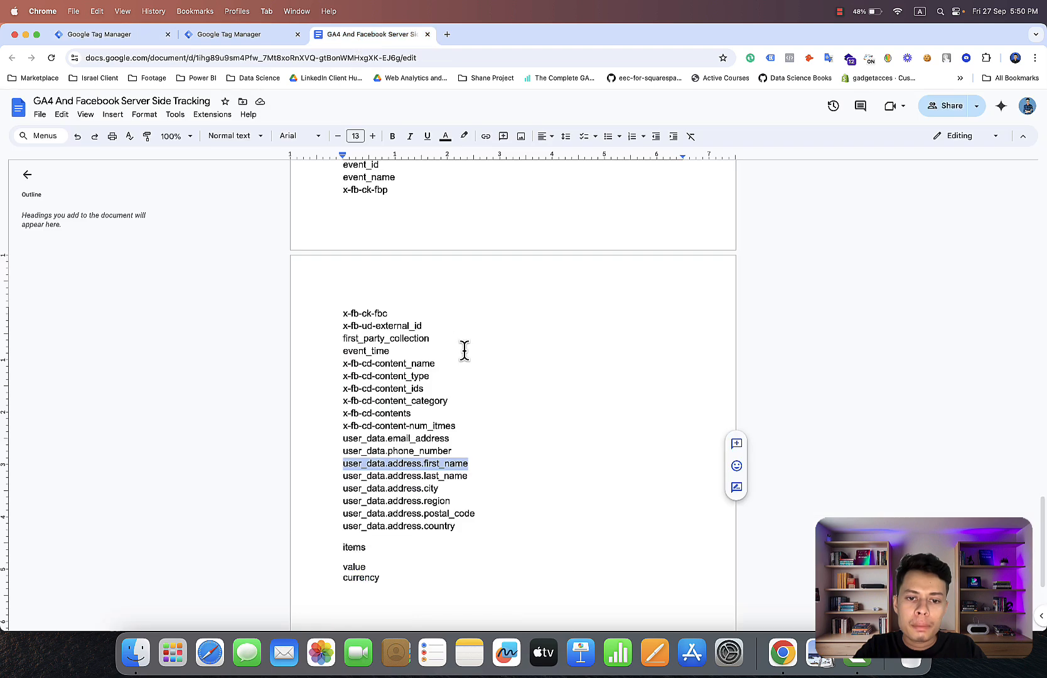
pyautogui.click(483, 473)
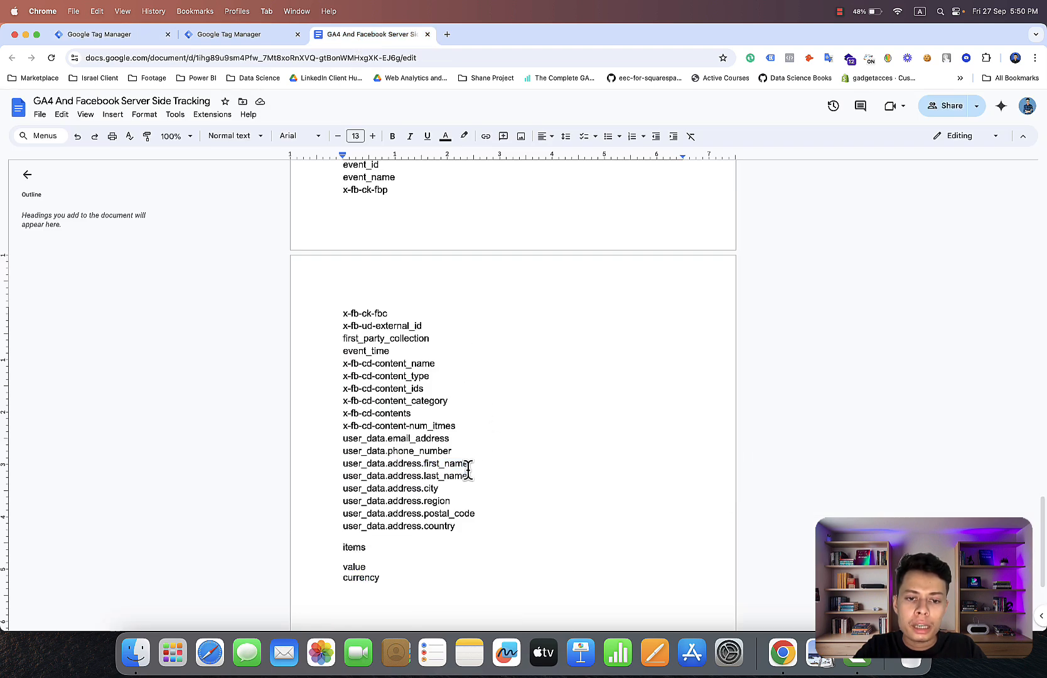
pyautogui.moveTo(469, 475); pyautogui.dragTo(340, 476)
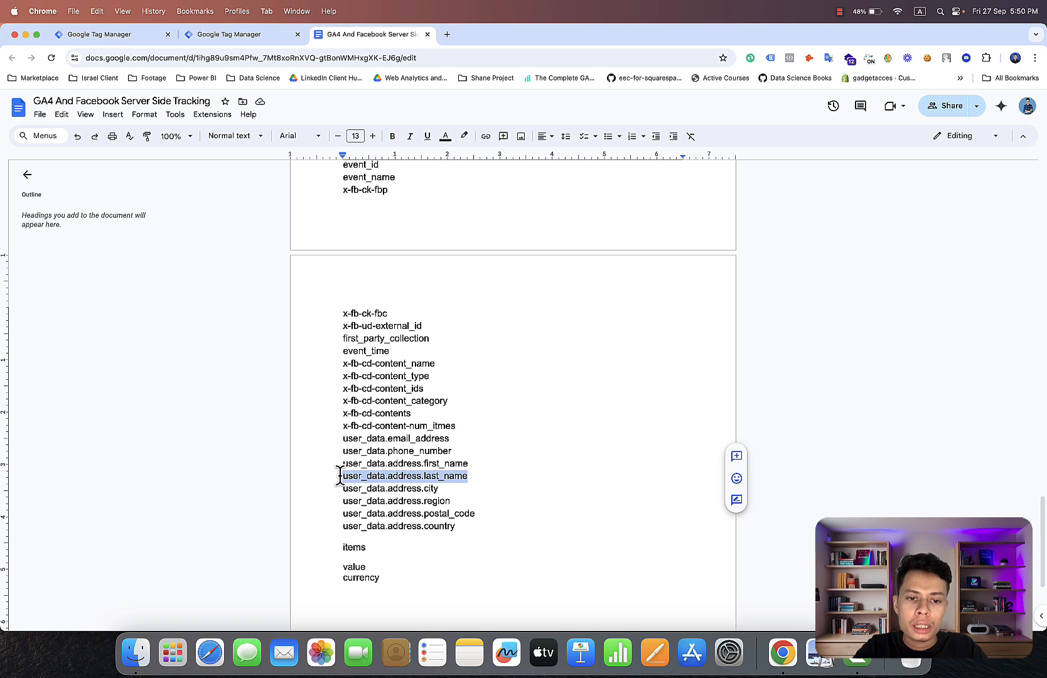
pyautogui.rightClick(350, 476)
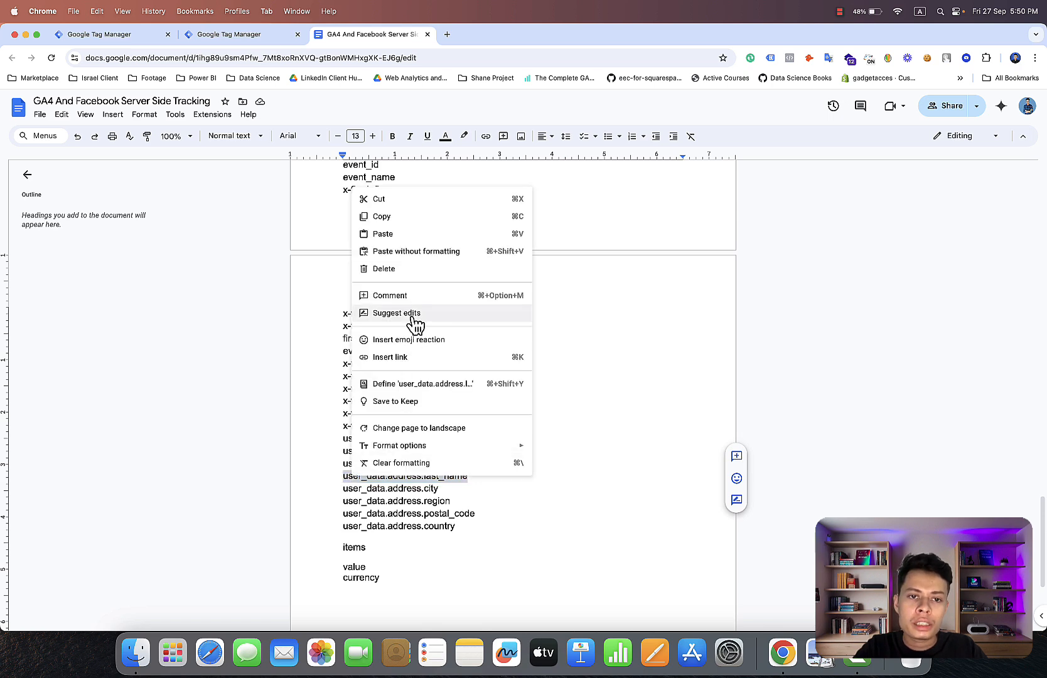
pyautogui.click(409, 217)
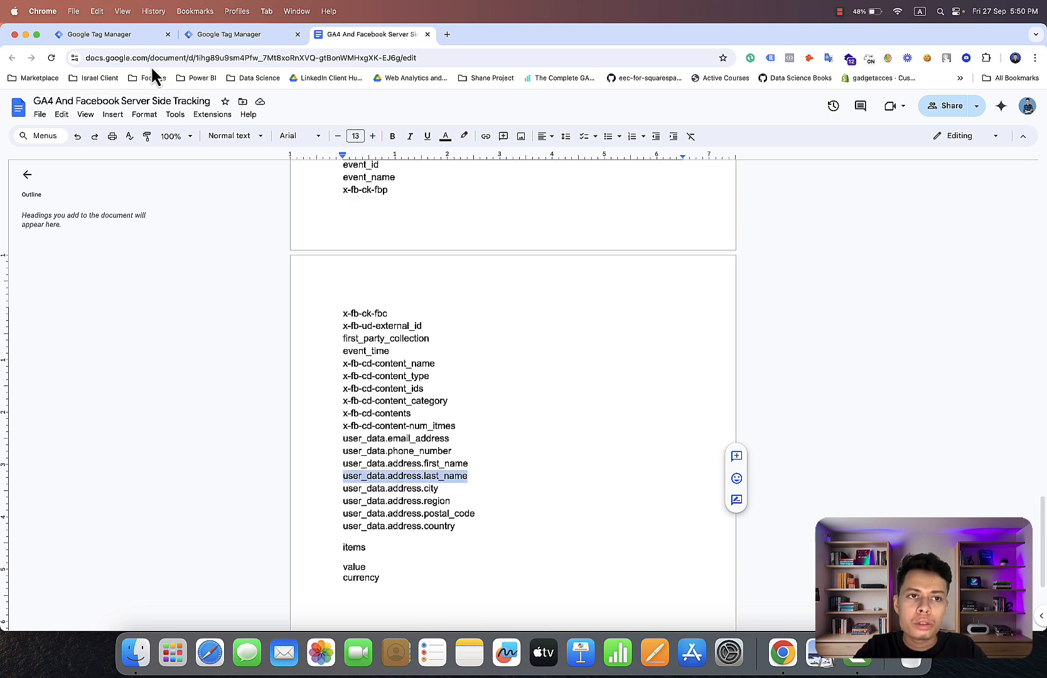
pyautogui.click(129, 36)
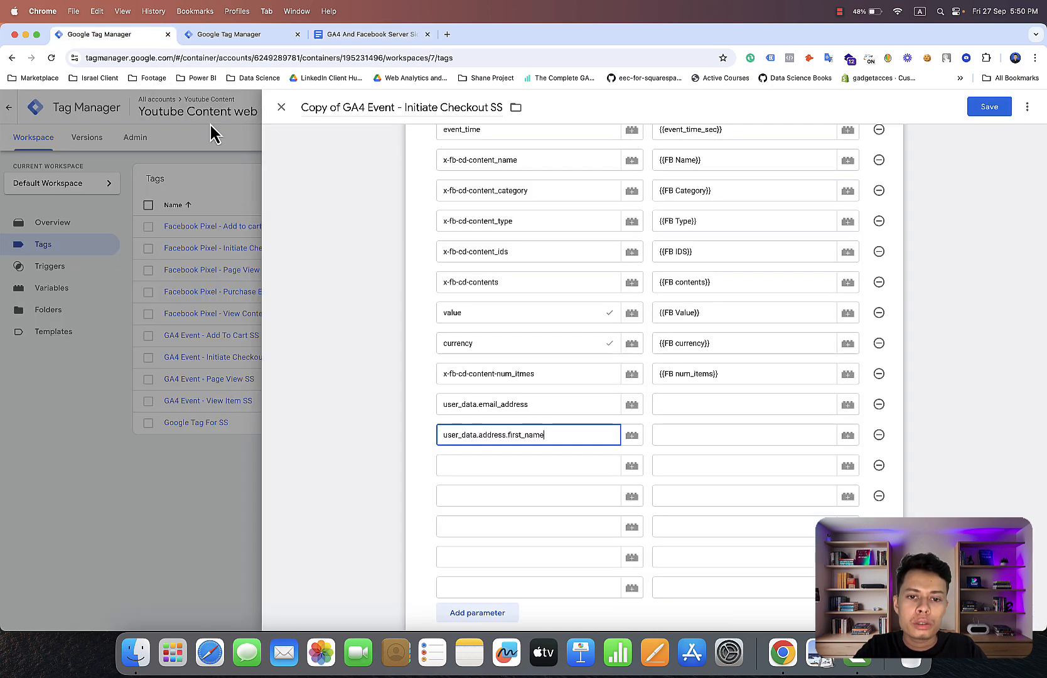
pyautogui.click(465, 464)
pyautogui.rightClick(465, 463)
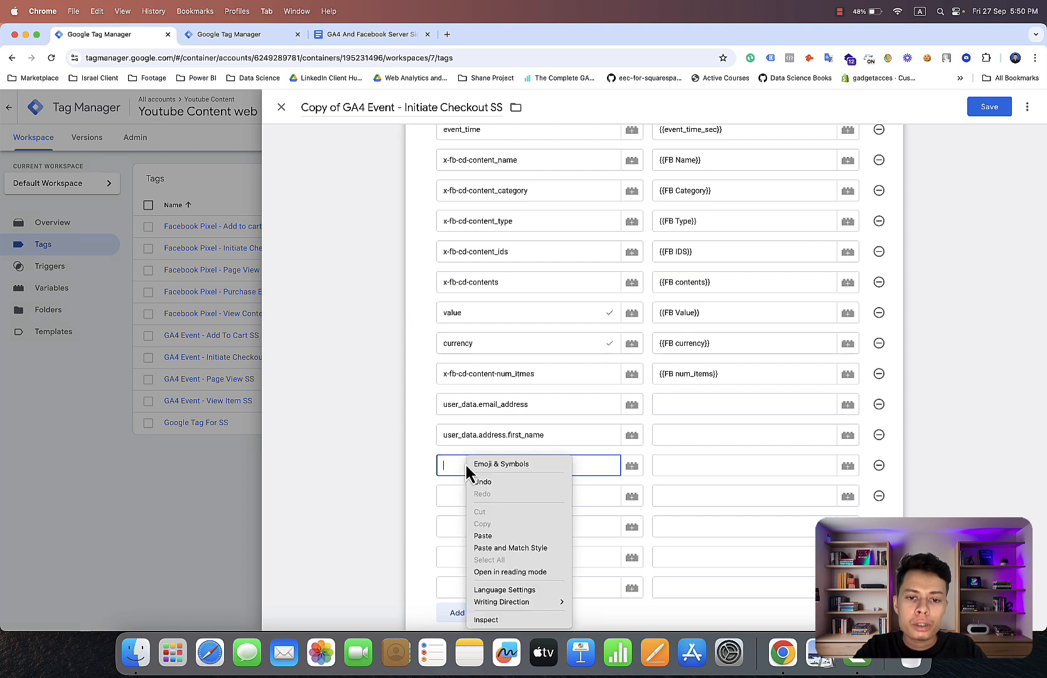
pyautogui.click(488, 537)
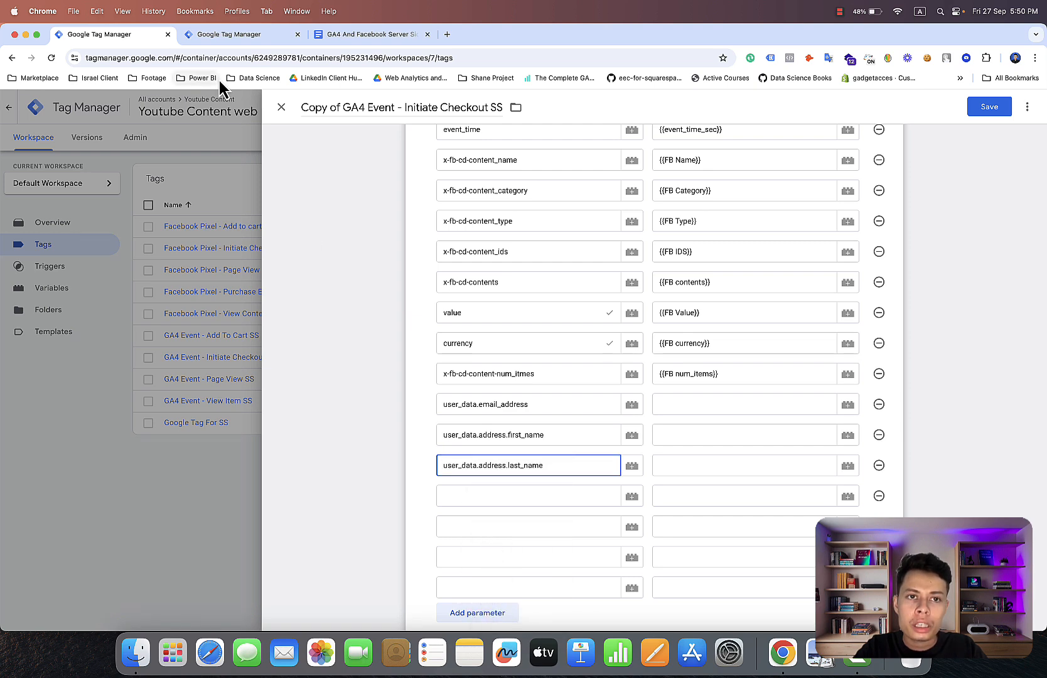
# Copy user_data.address.city from the Google Docs list and paste it in Tag Manager as the parameter name below user_data.address.last_name.
pyautogui.click(330, 37)
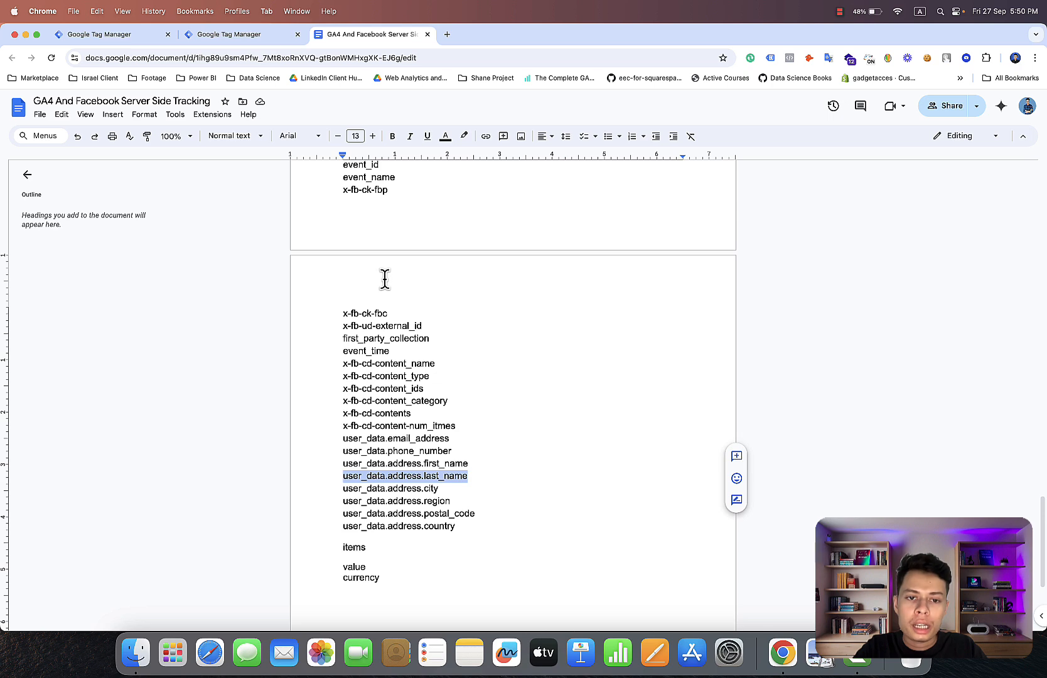
pyautogui.scroll(2, 384, 275)
pyautogui.scroll(-5, 385, 276)
pyautogui.scroll(1, 385, 276)
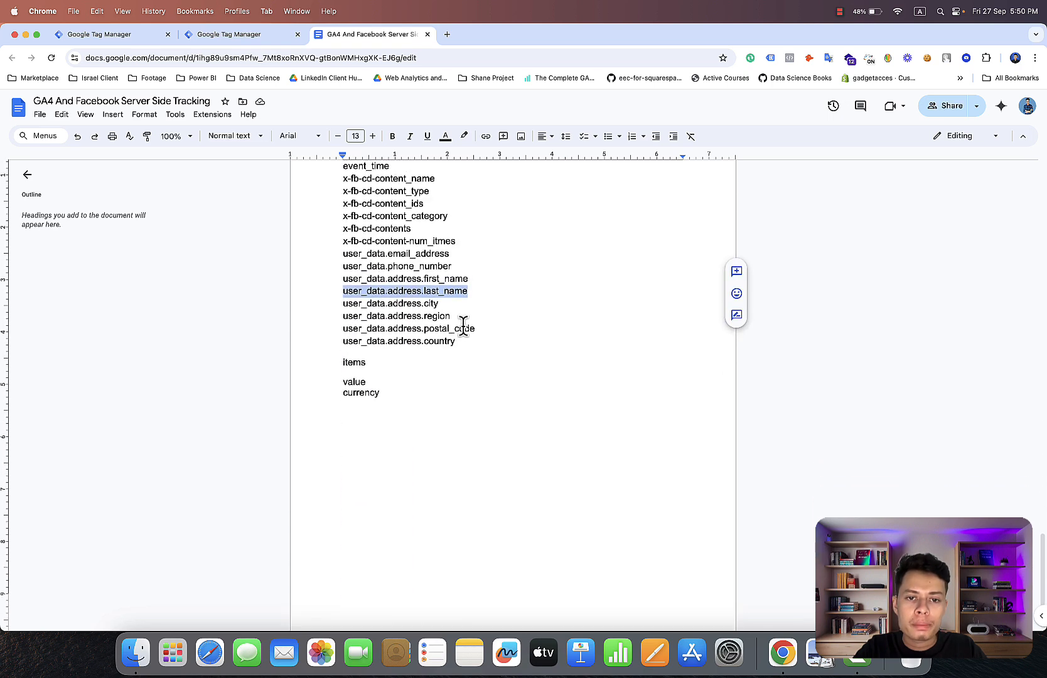
pyautogui.moveTo(442, 303); pyautogui.dragTo(342, 304)
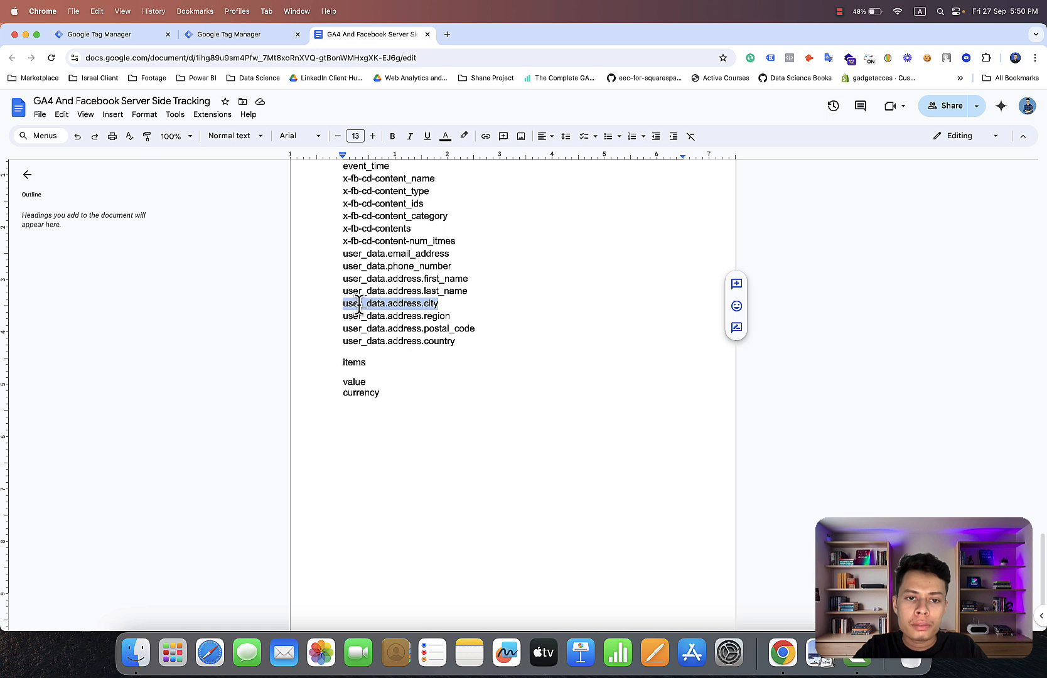
pyautogui.rightClick(358, 306)
pyautogui.click(379, 336)
pyautogui.click(108, 37)
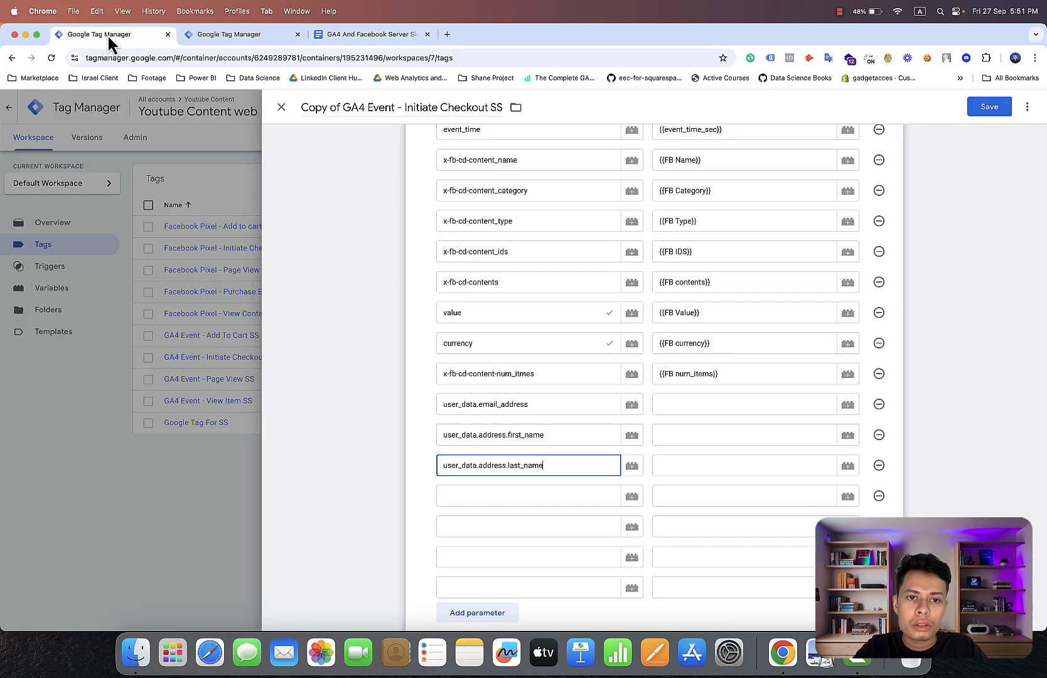
pyautogui.click(510, 496)
pyautogui.rightClick(511, 494)
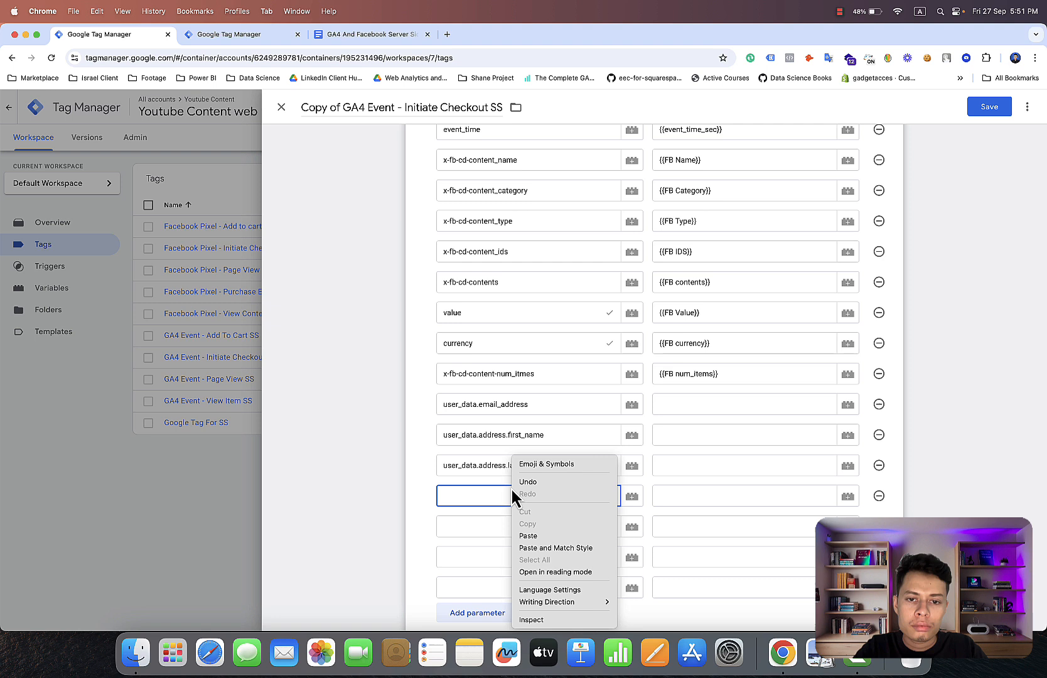
pyautogui.click(532, 536)
# Paste the copied city parameter name into the row below user_data.address.city and change it to user_data.address.region, checking the Google Docs list.
pyautogui.click(531, 535)
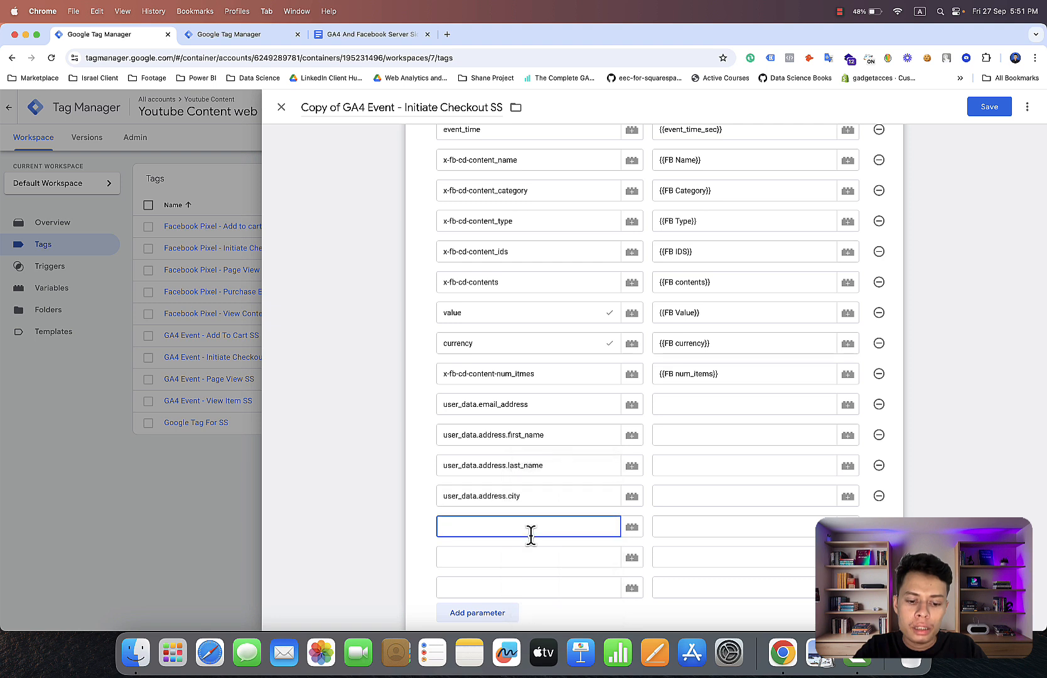
pyautogui.rightClick(531, 535)
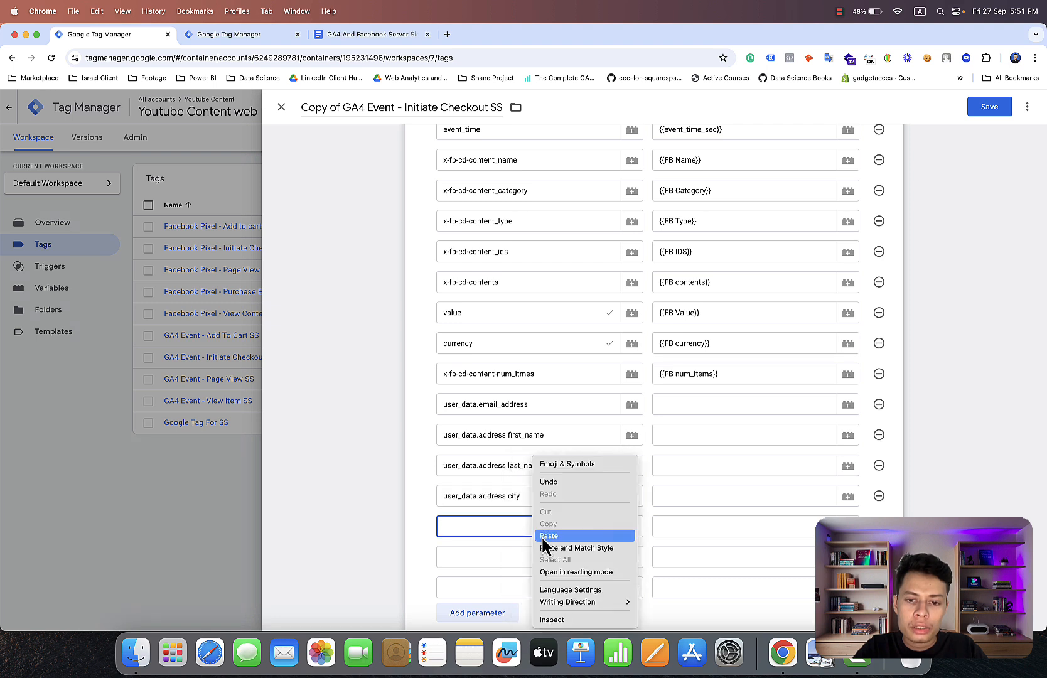
pyautogui.click(541, 537)
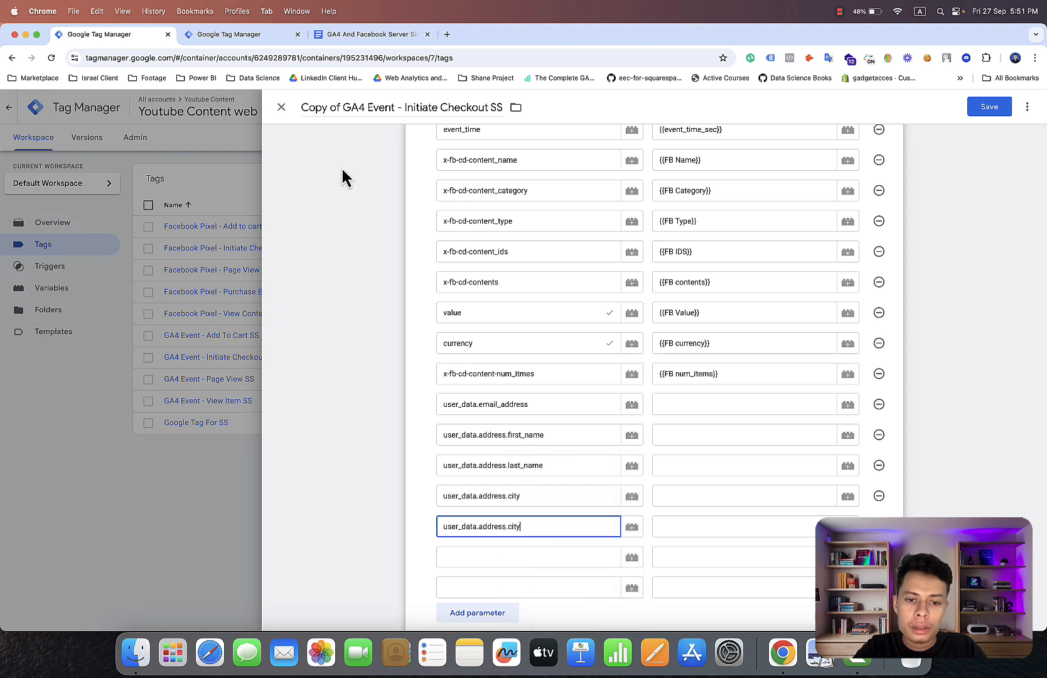
pyautogui.click(359, 35)
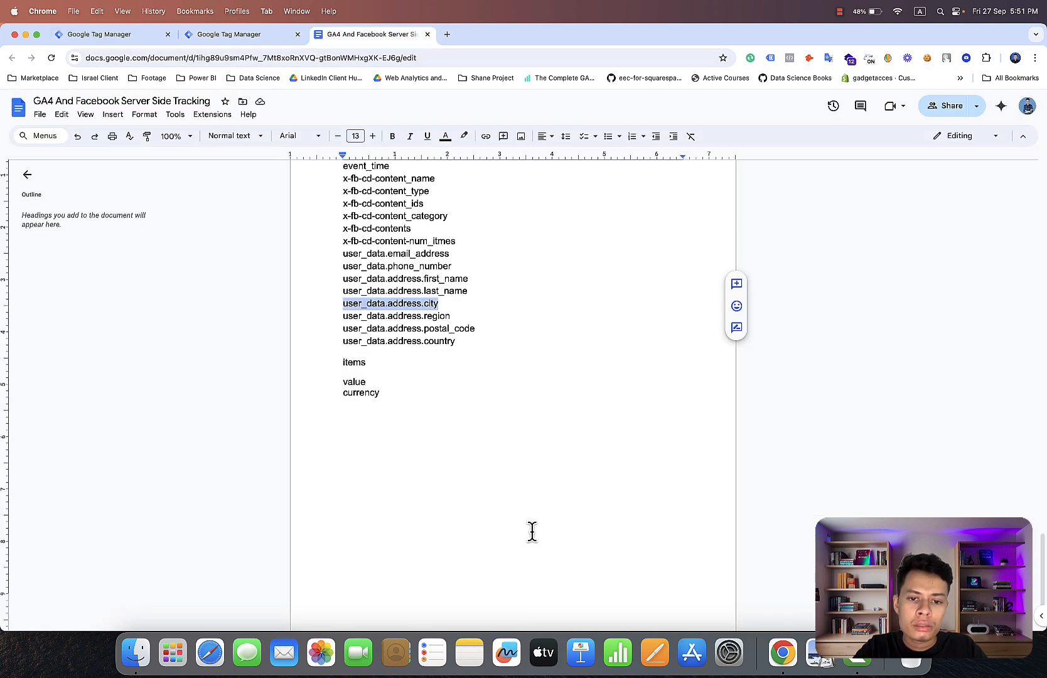
pyautogui.click(88, 40)
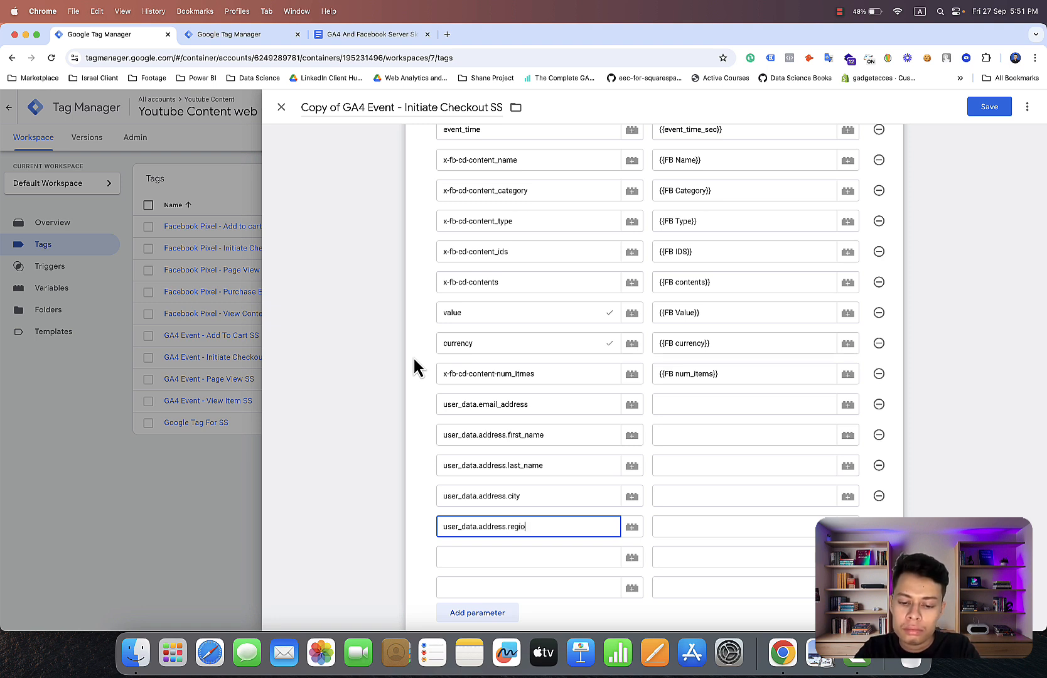
# Paste the copied city parameter name into the row below user_data.address.region and change it to user_data.address.country.
pyautogui.click(506, 548)
pyautogui.rightClick(507, 549)
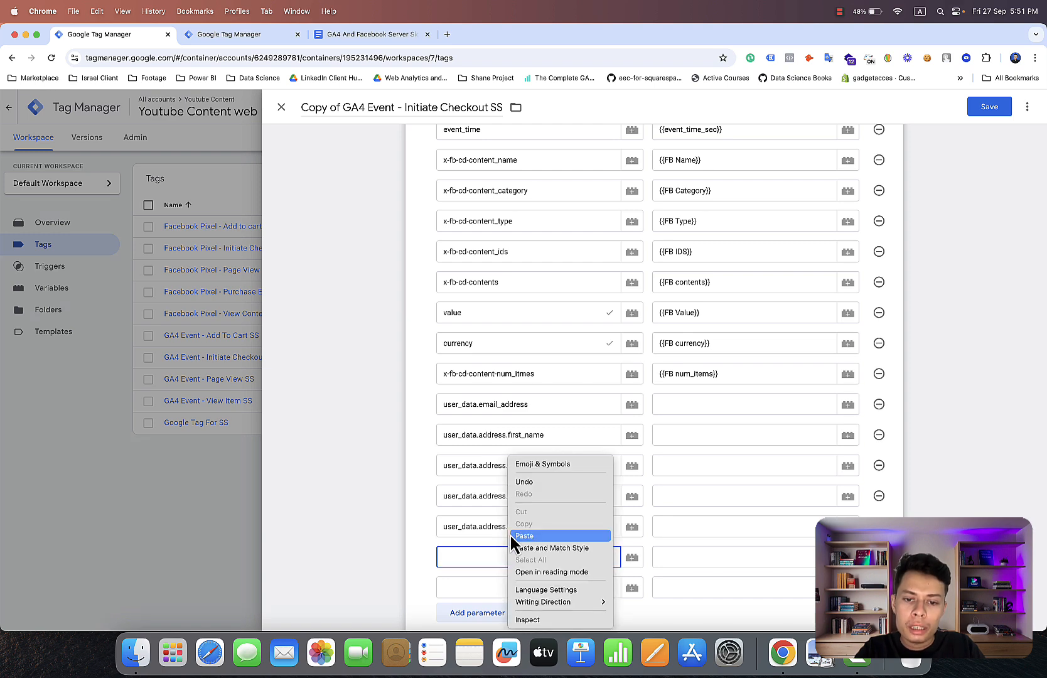
pyautogui.click(511, 536)
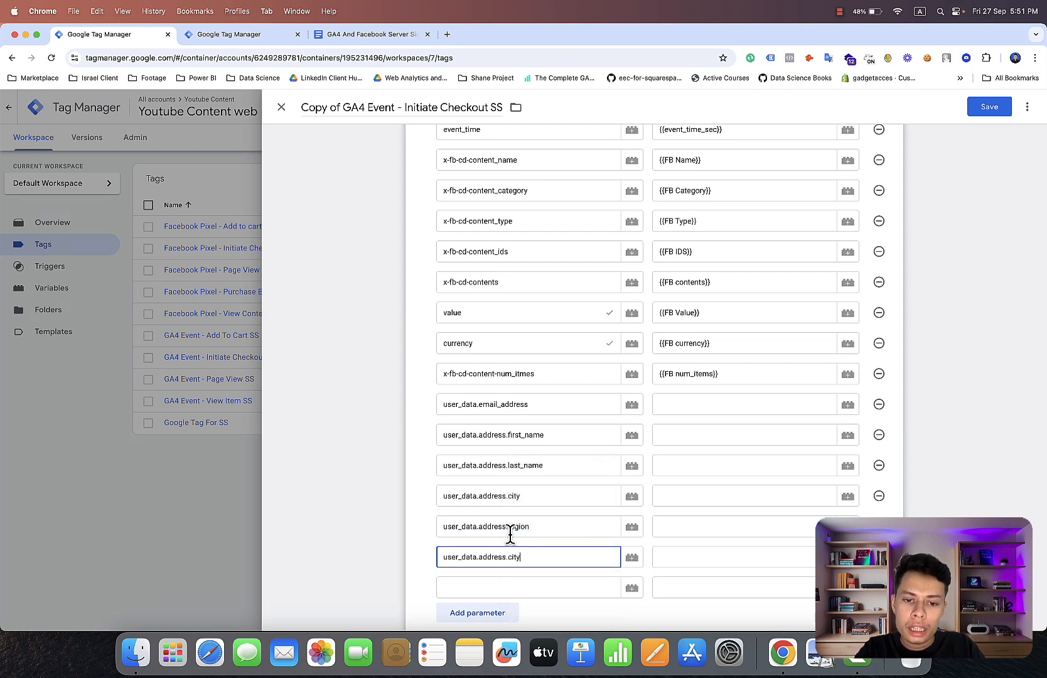
pyautogui.click(334, 45)
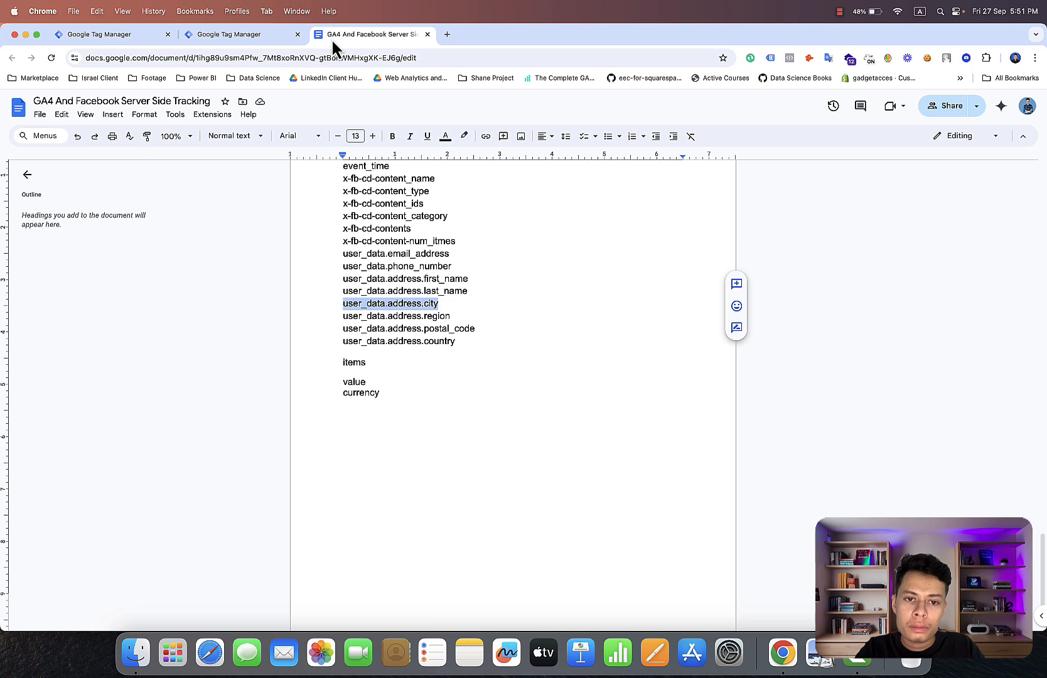
pyautogui.click(136, 39)
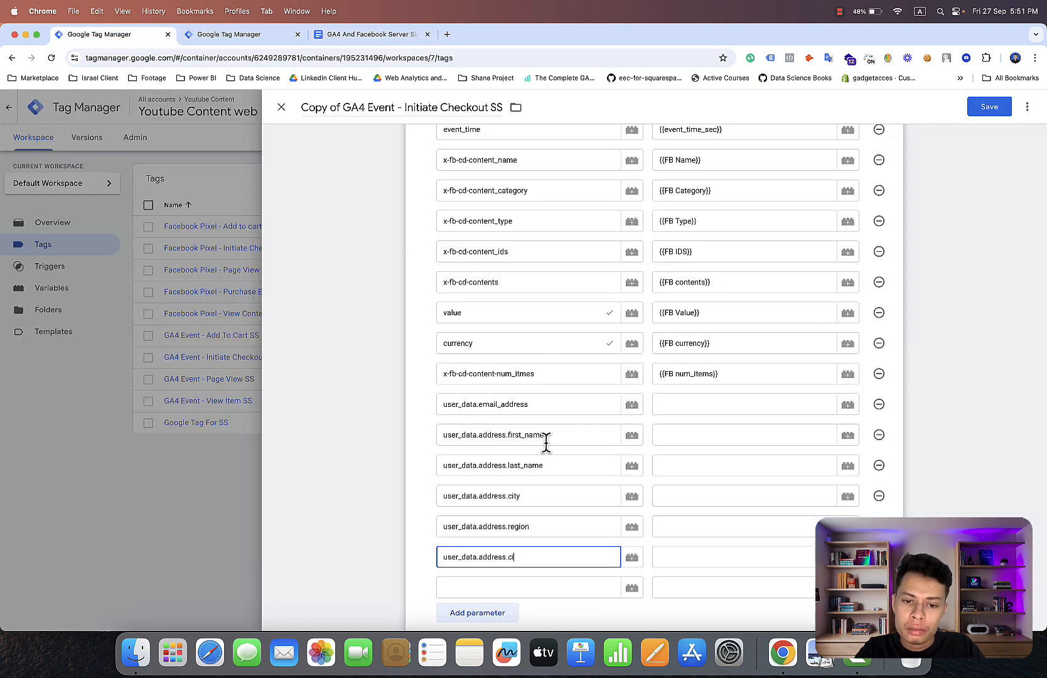
pyautogui.press('BackSpace')
pyautogui.write('oun')
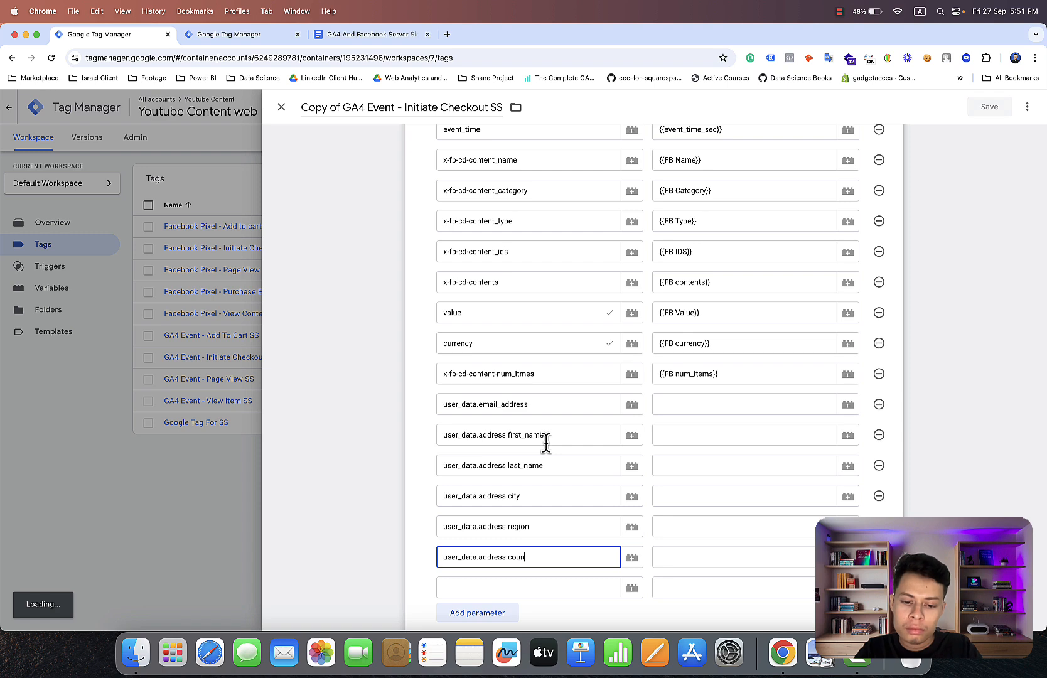
pyautogui.write('try')
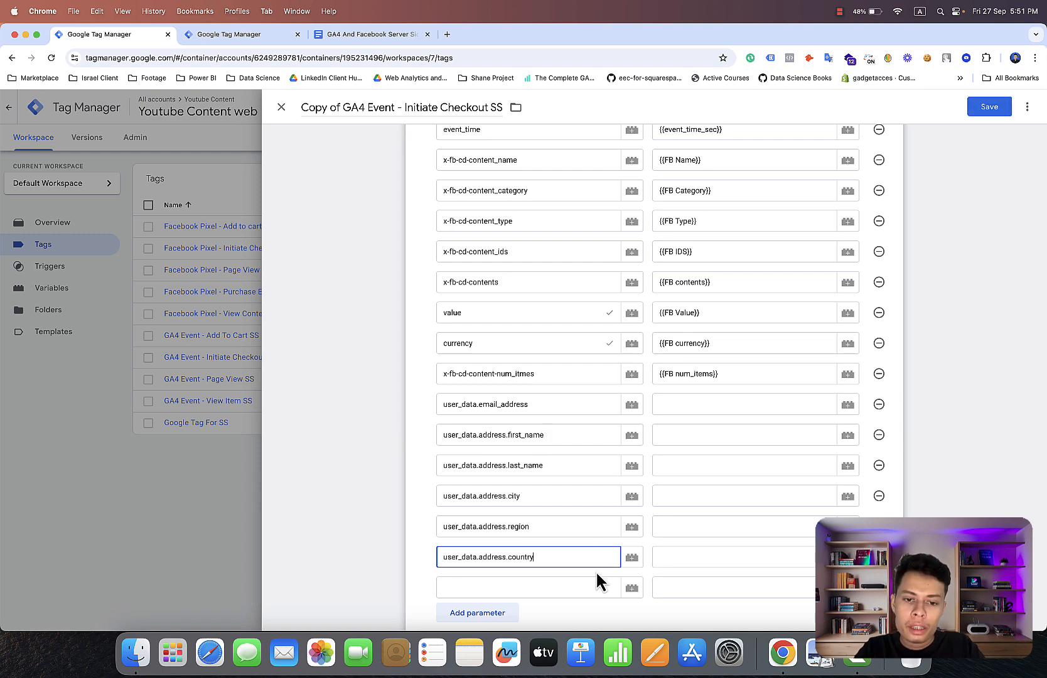
# Copy user_data.address.postal_code from the Google Docs list and paste it in Tag Manager as the parameter name below user_data.address.country.
pyautogui.click(377, 39)
pyautogui.click(483, 330)
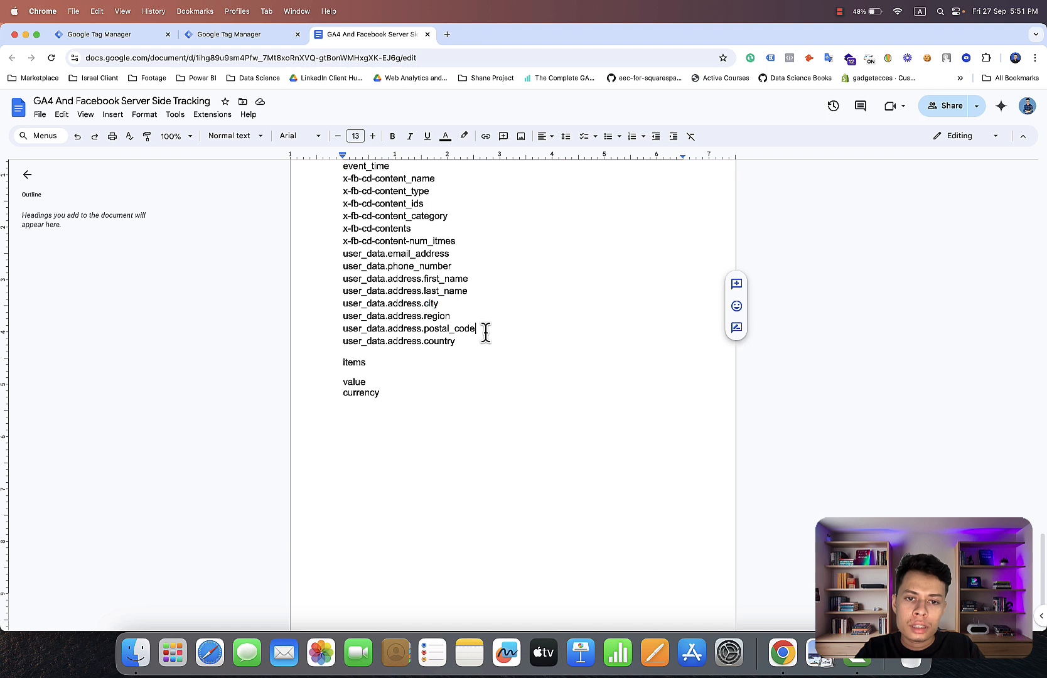
pyautogui.moveTo(483, 331); pyautogui.dragTo(343, 328)
pyautogui.rightClick(343, 327)
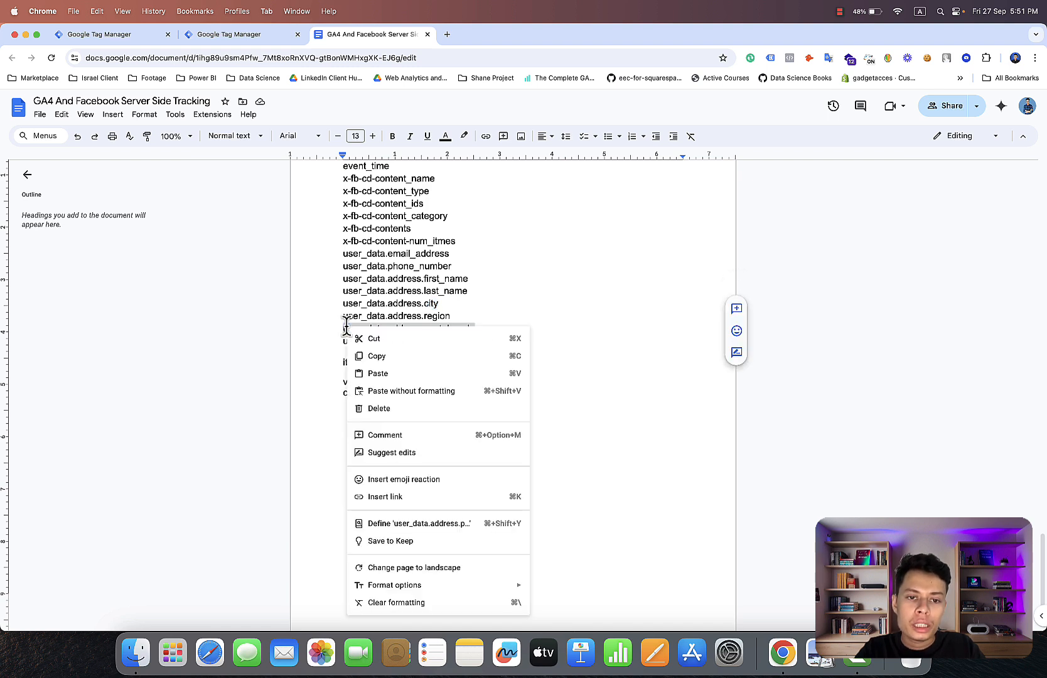
pyautogui.click(371, 352)
pyautogui.click(62, 39)
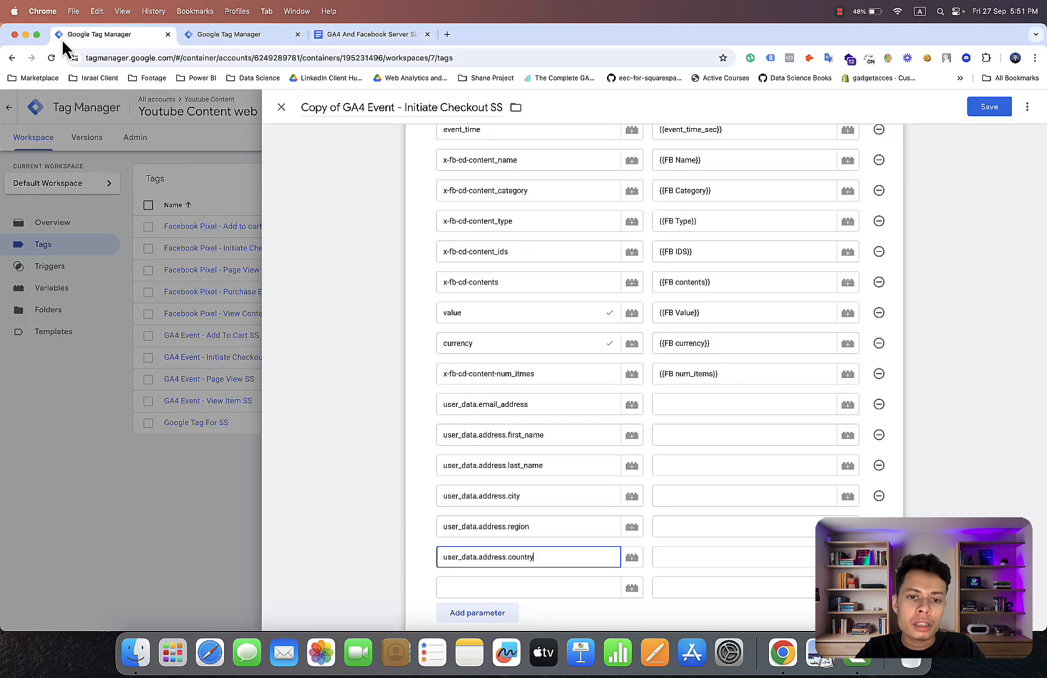
pyautogui.click(505, 584)
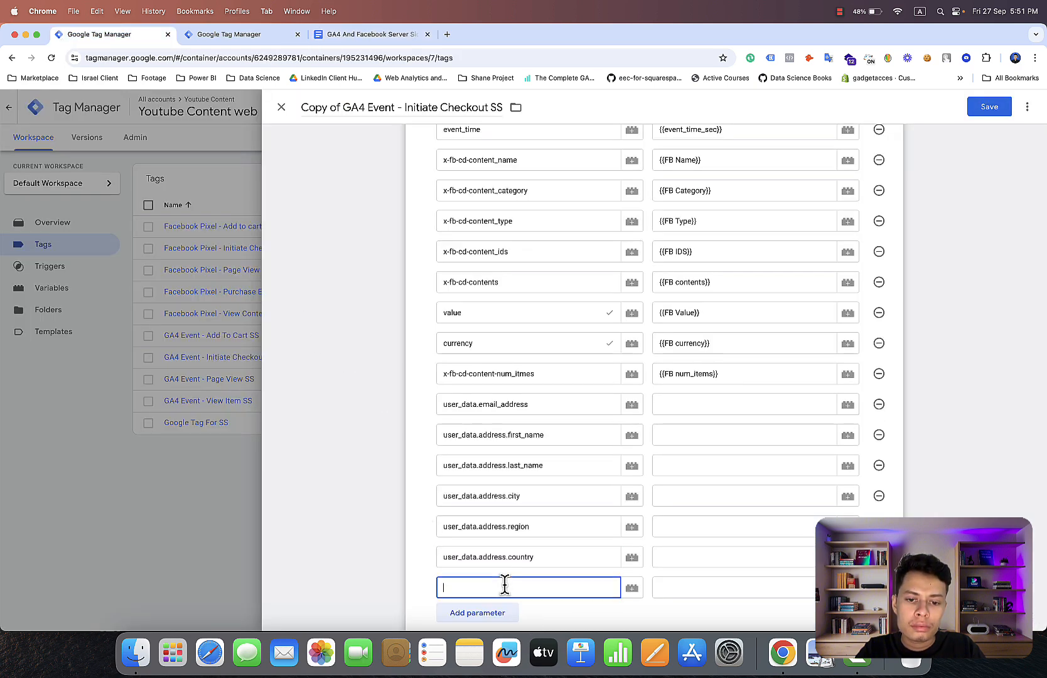
pyautogui.rightClick(505, 584)
pyautogui.click(516, 538)
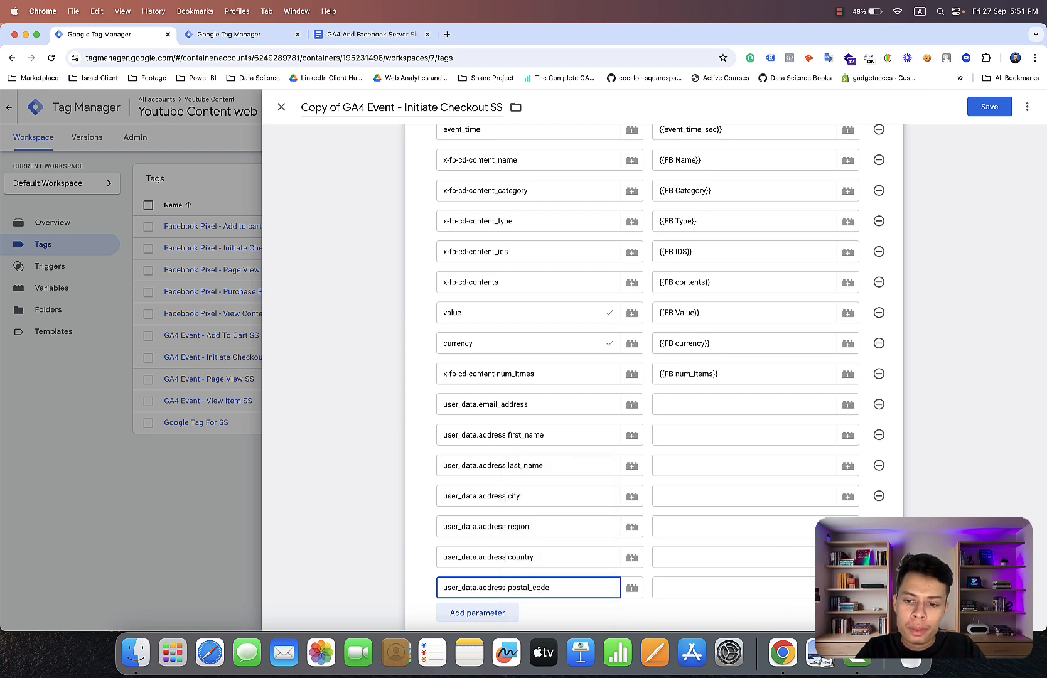
# Assign the zip code variable as the value of user_data.address.postal_code and stay on the tag without discarding its changes.
pyautogui.click(847, 587)
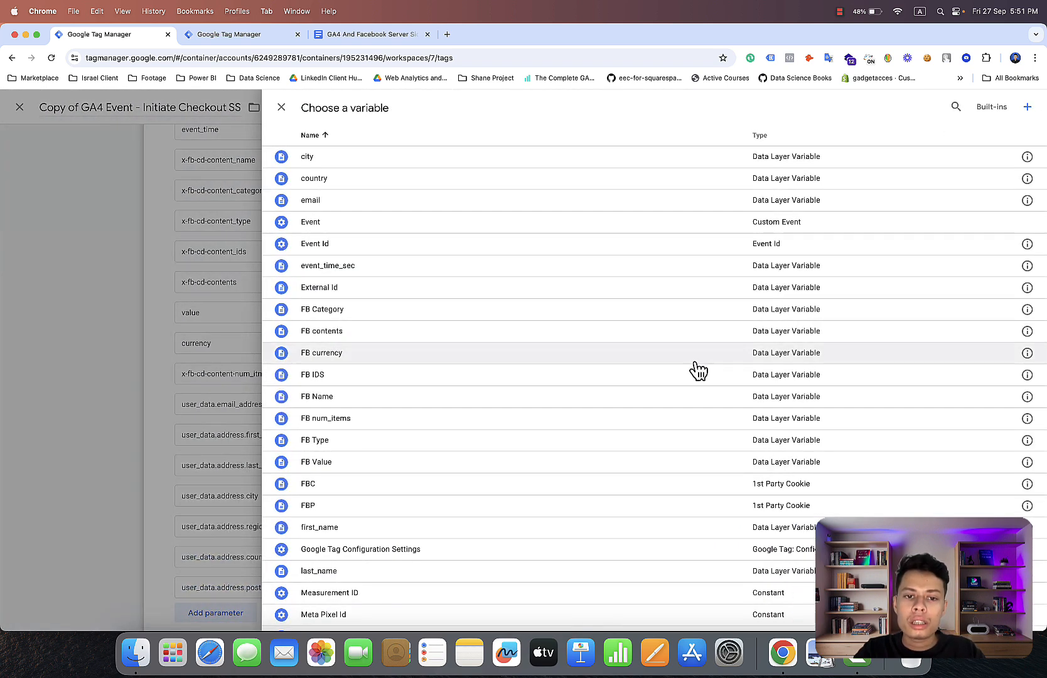
pyautogui.scroll(-3, 698, 370)
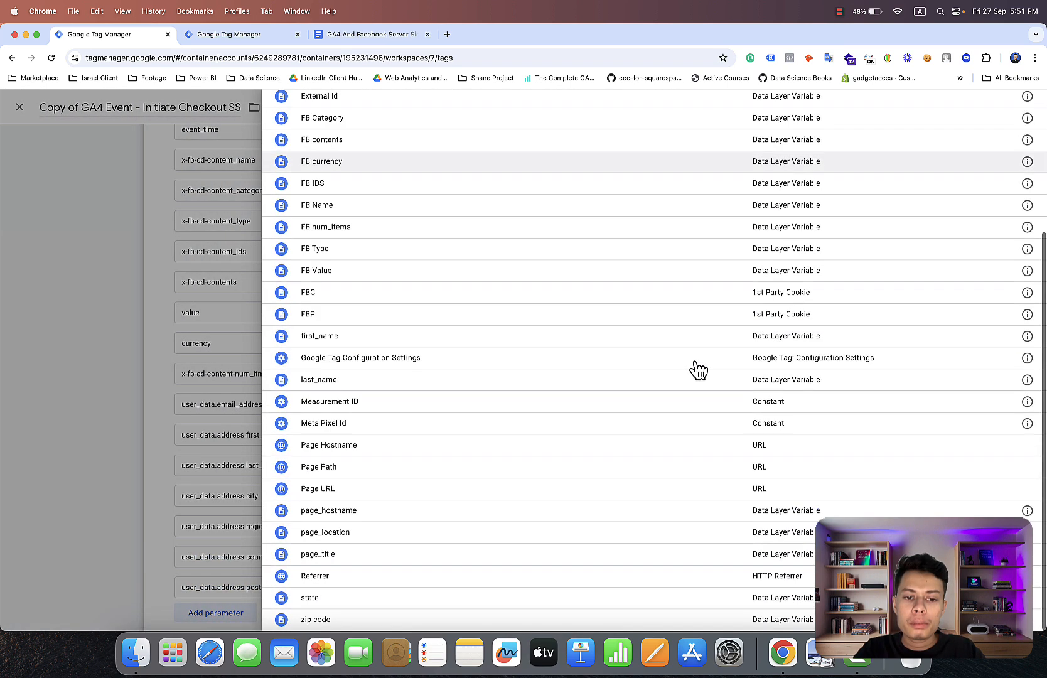
pyautogui.click(650, 620)
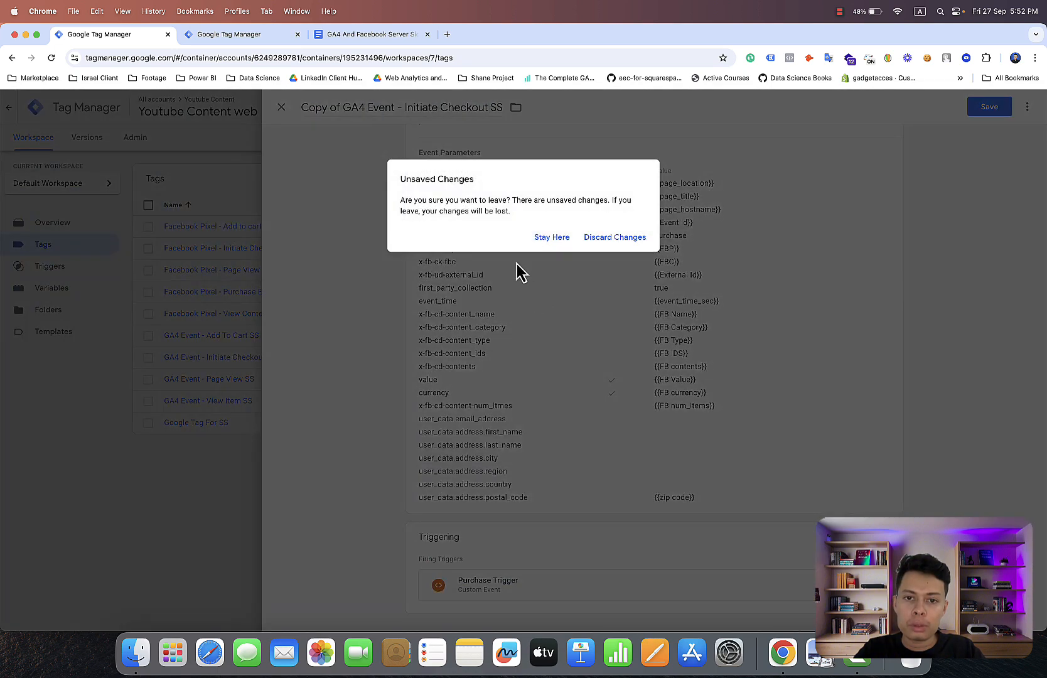
pyautogui.click(550, 239)
# Reopen the tag configuration for editing and assign the email variable as the value of user_data.email_address.
pyautogui.click(655, 413)
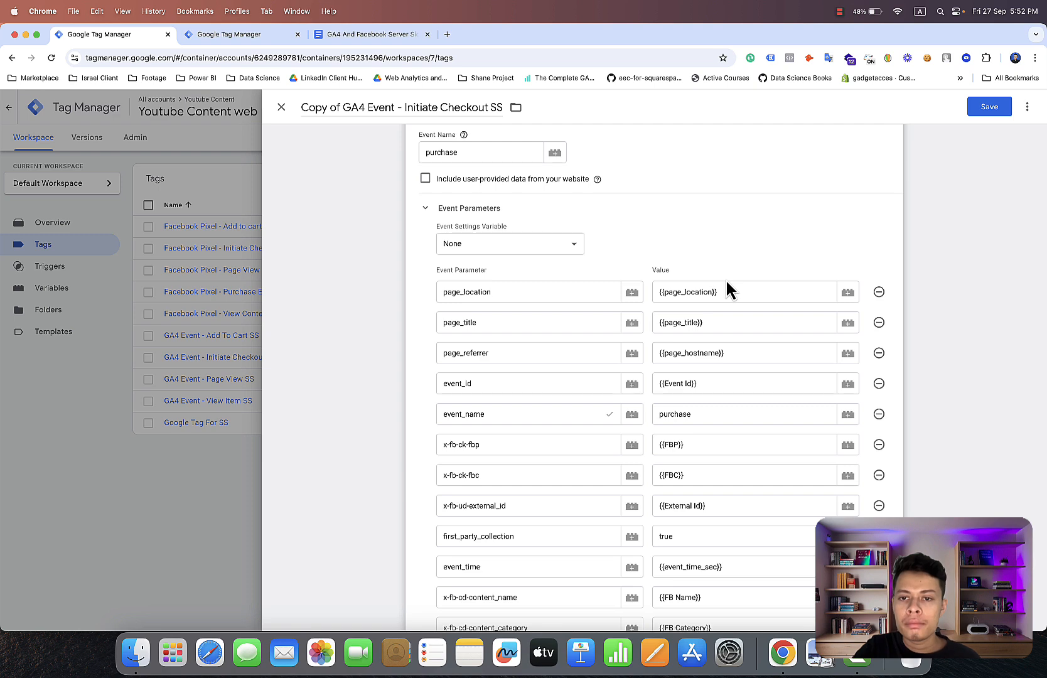
pyautogui.scroll(-5, 725, 283)
pyautogui.scroll(-8, 725, 286)
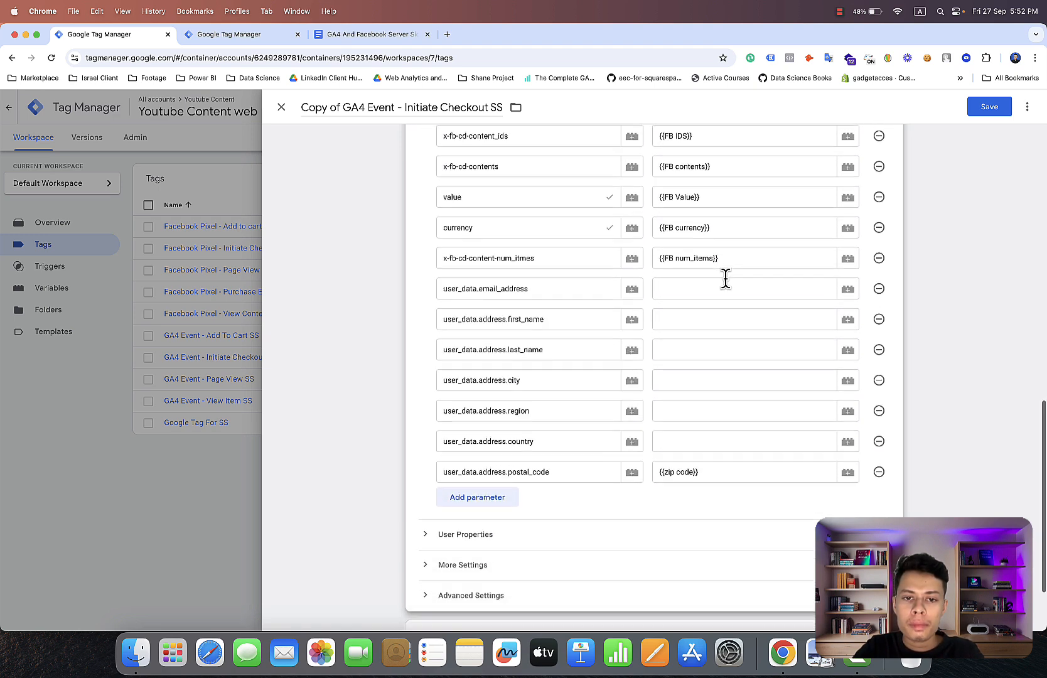
pyautogui.click(847, 283)
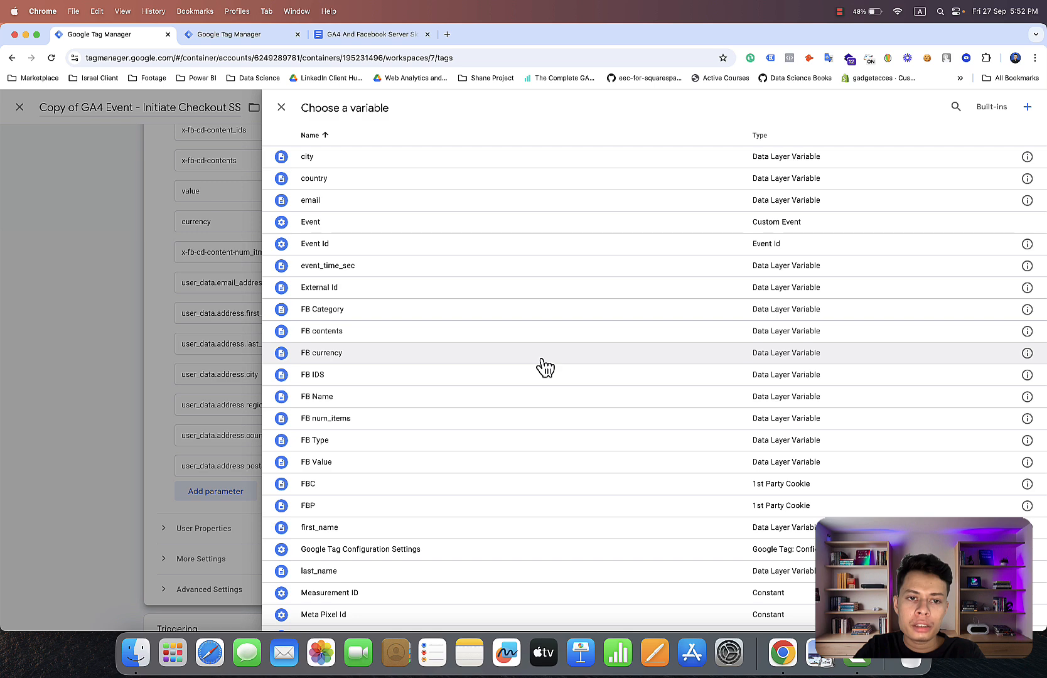
pyautogui.scroll(-5, 545, 368)
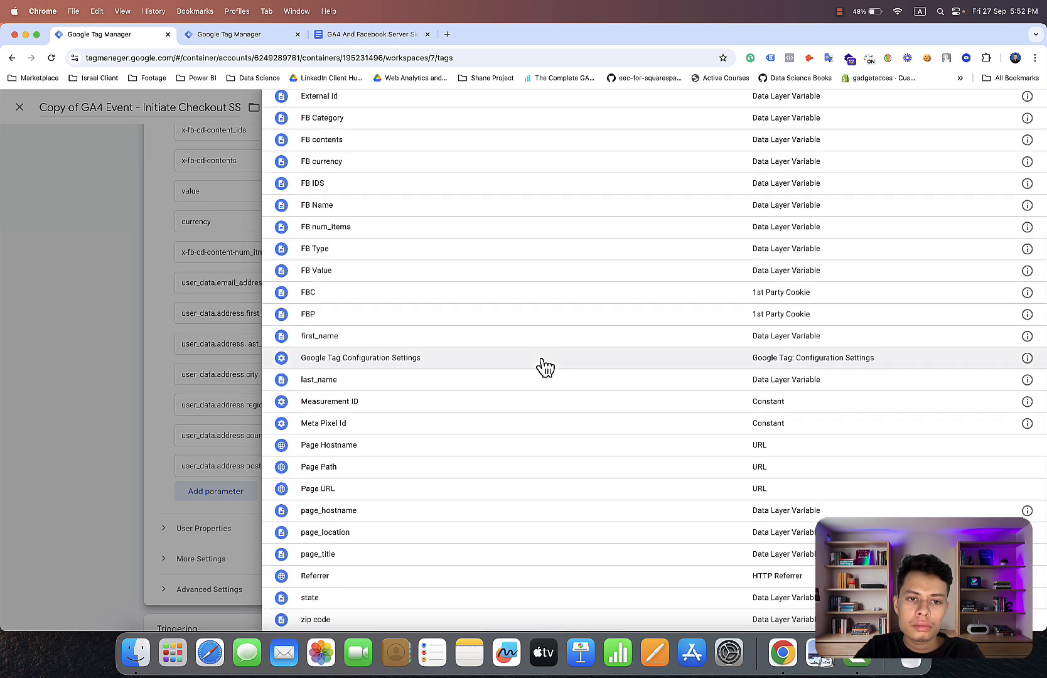
pyautogui.scroll(5, 545, 367)
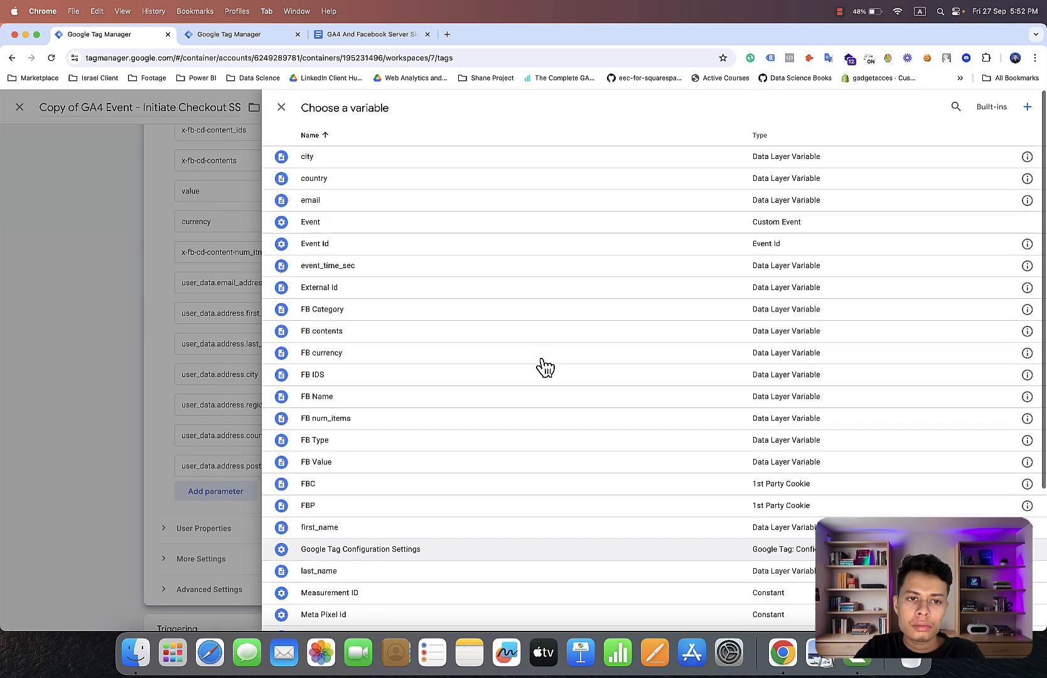
pyautogui.click(739, 202)
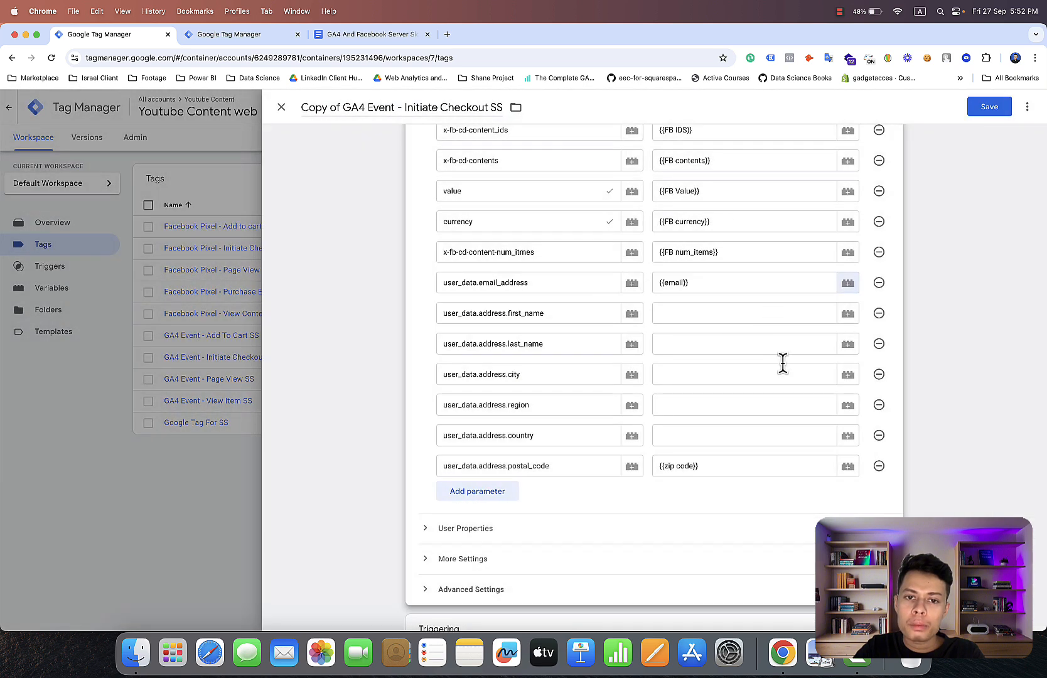
# Assign the first_name variable to user_data.address.first_name and the last_name variable to user_data.address.last_name.
pyautogui.click(847, 313)
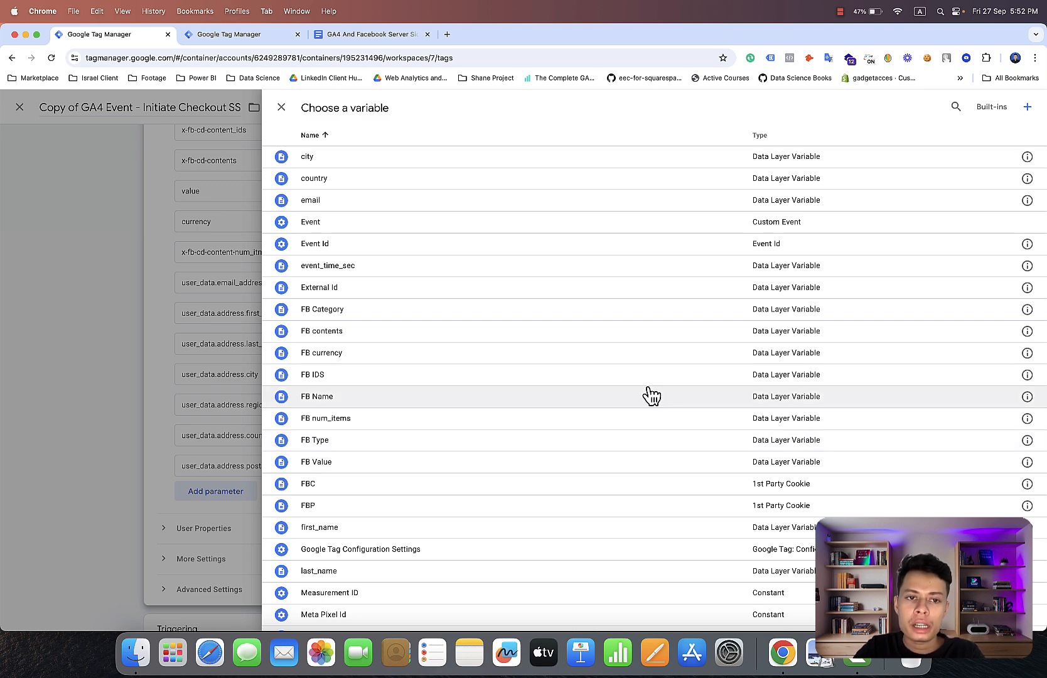
pyautogui.scroll(-3, 651, 396)
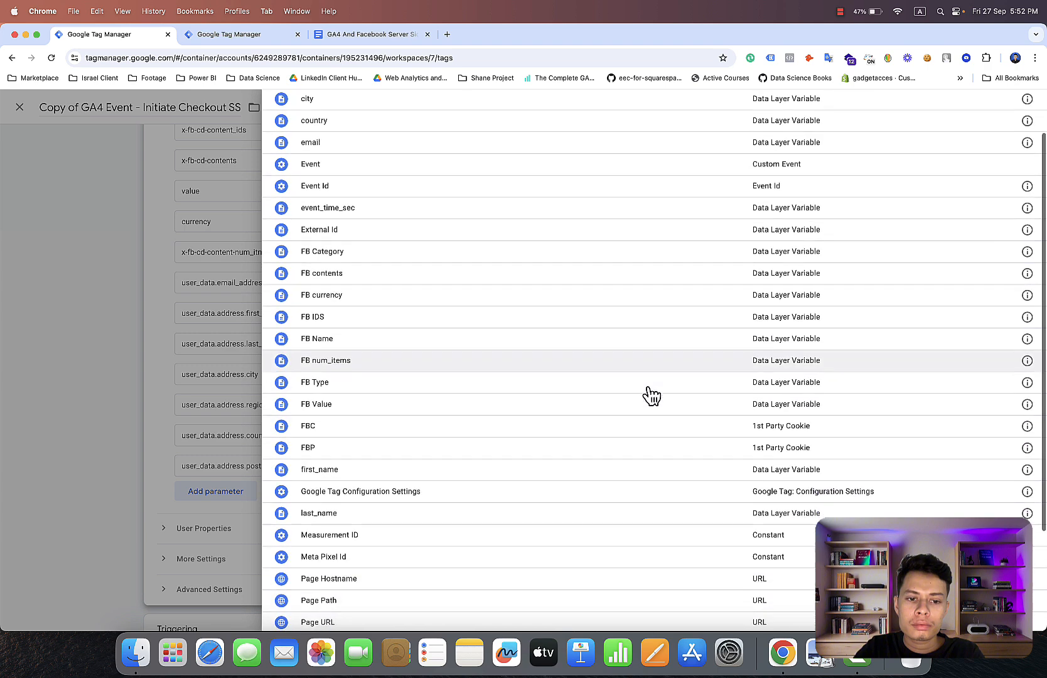
pyautogui.scroll(-1, 651, 396)
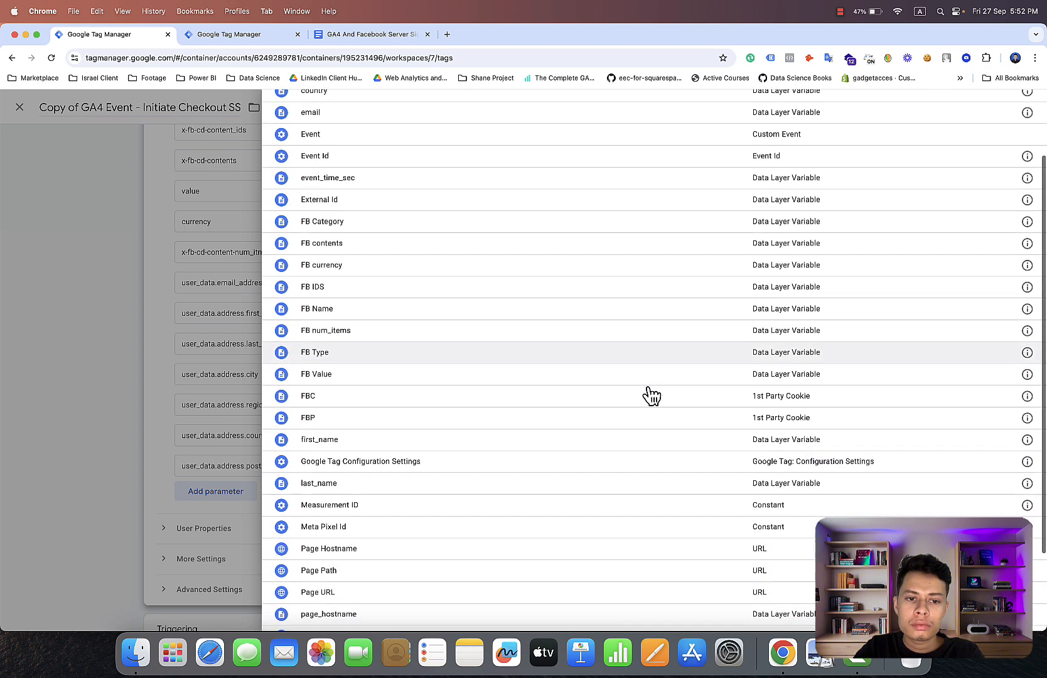
pyautogui.click(622, 441)
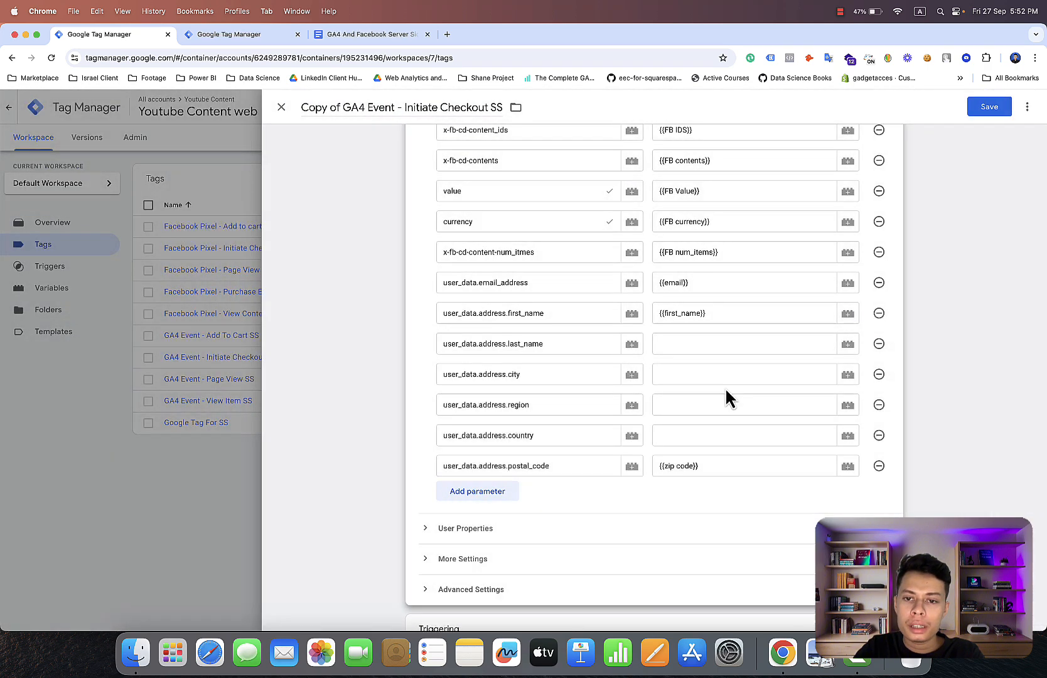
pyautogui.click(848, 344)
pyautogui.scroll(-1, 633, 489)
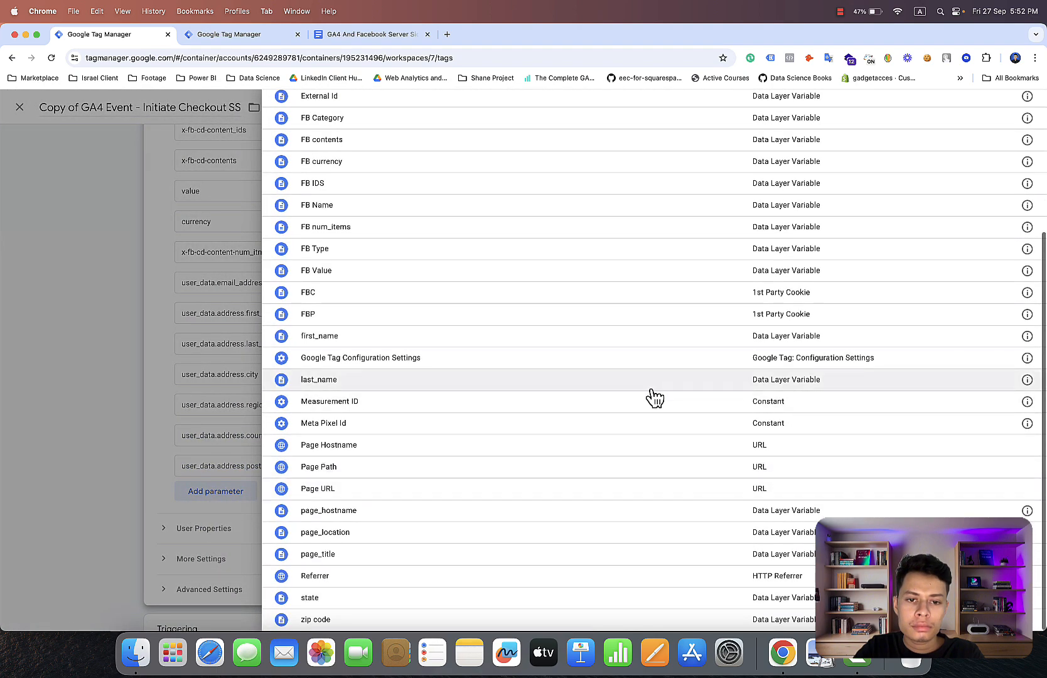
pyautogui.click(651, 387)
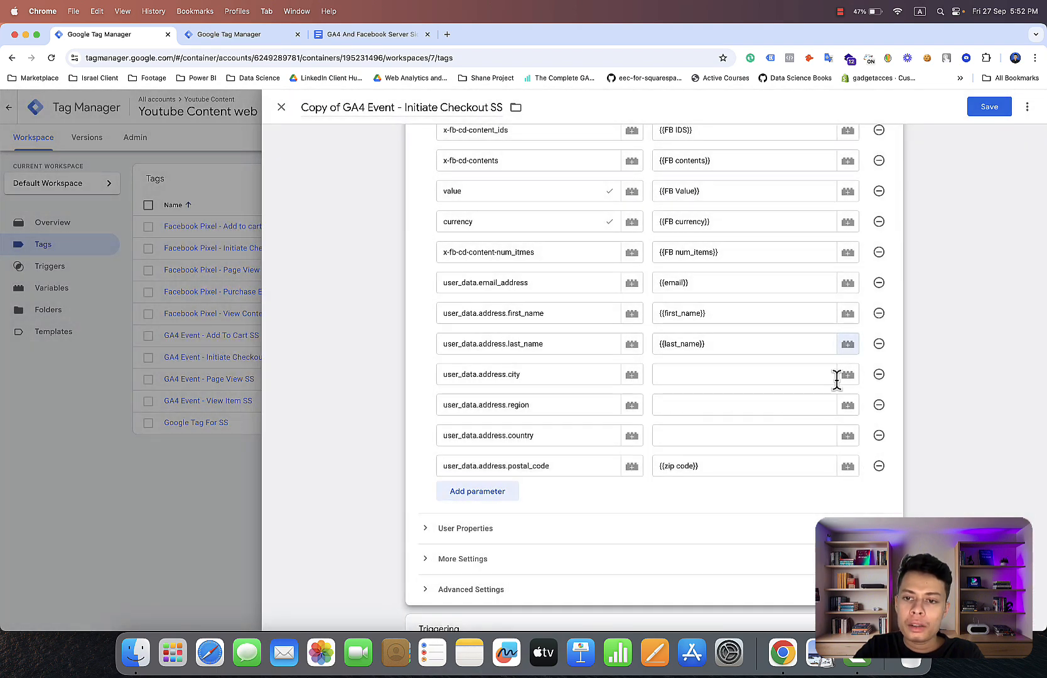
# Assign the city variable to user_data.address.city and the state variable to user_data.address.region.
pyautogui.click(845, 375)
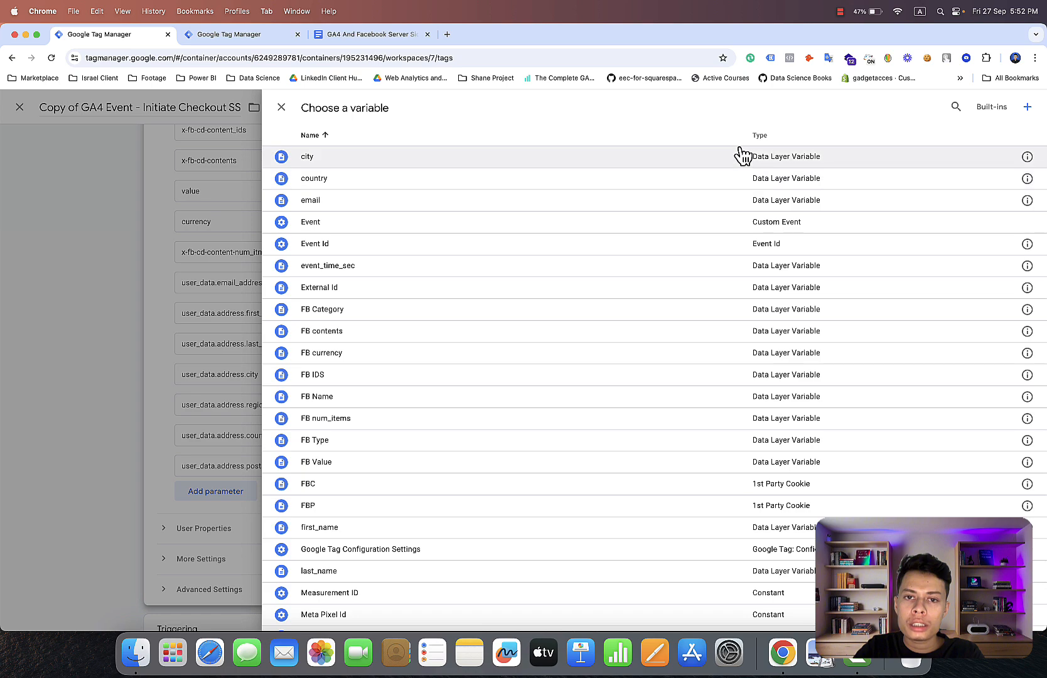
pyautogui.click(723, 162)
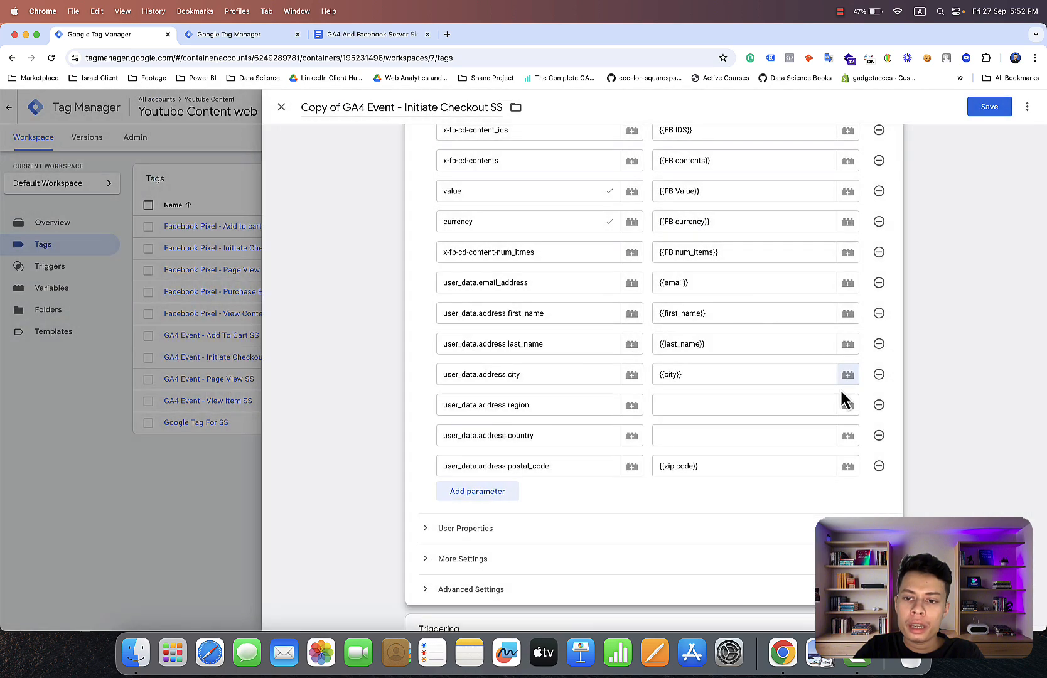
pyautogui.click(847, 405)
pyautogui.scroll(-3, 795, 421)
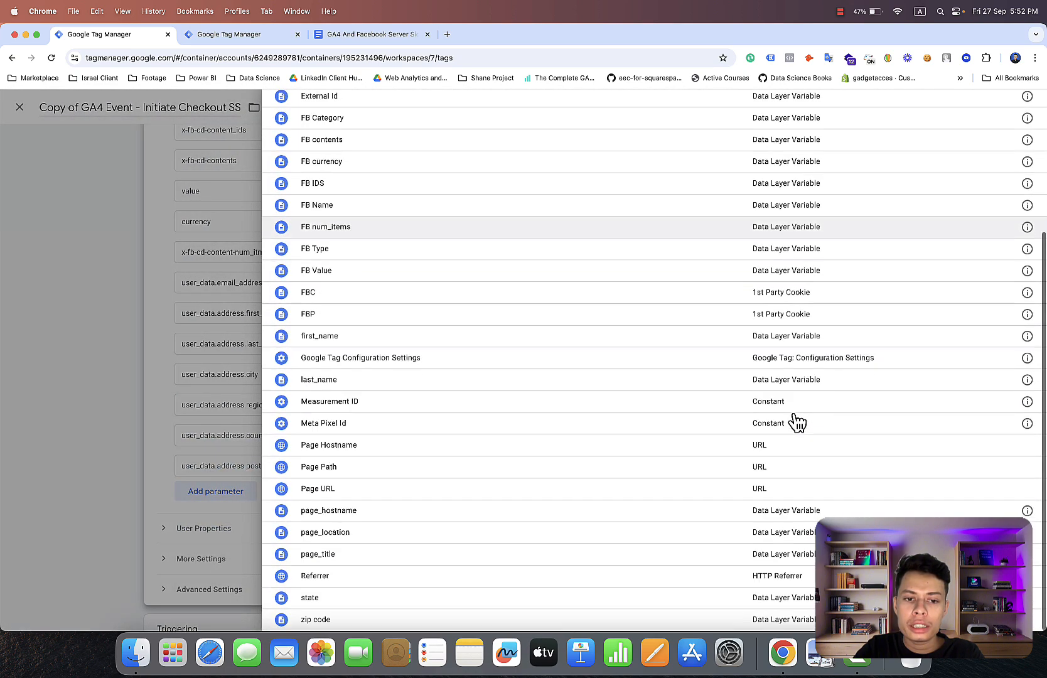
pyautogui.click(559, 599)
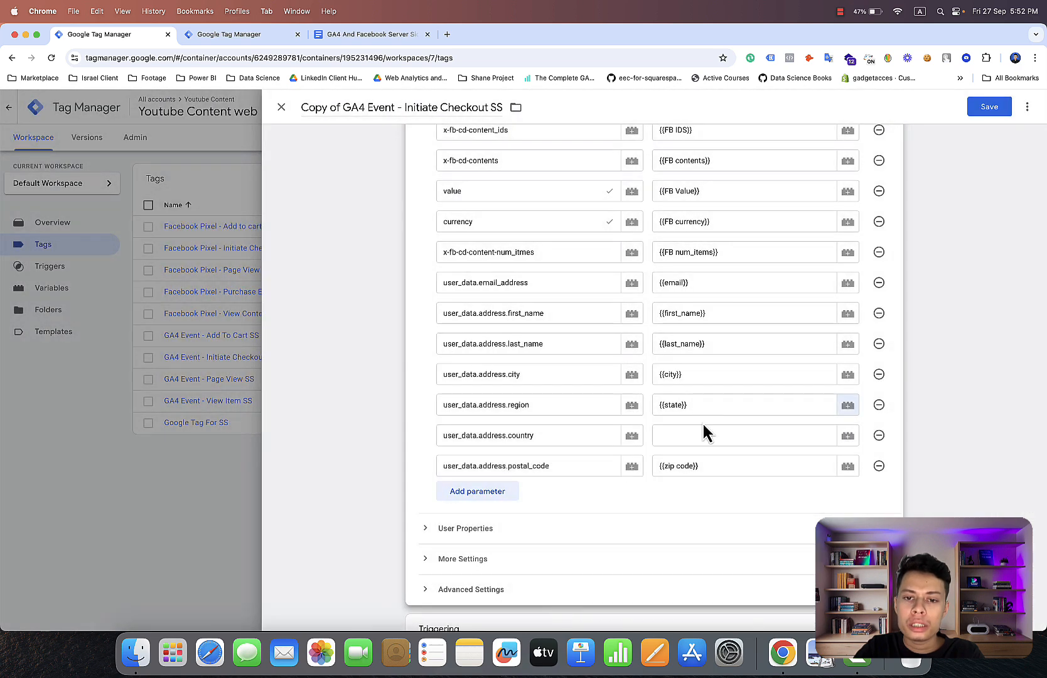
# Assign the country variable as the value of the user_data.address.country parameter.
pyautogui.click(852, 433)
pyautogui.click(882, 181)
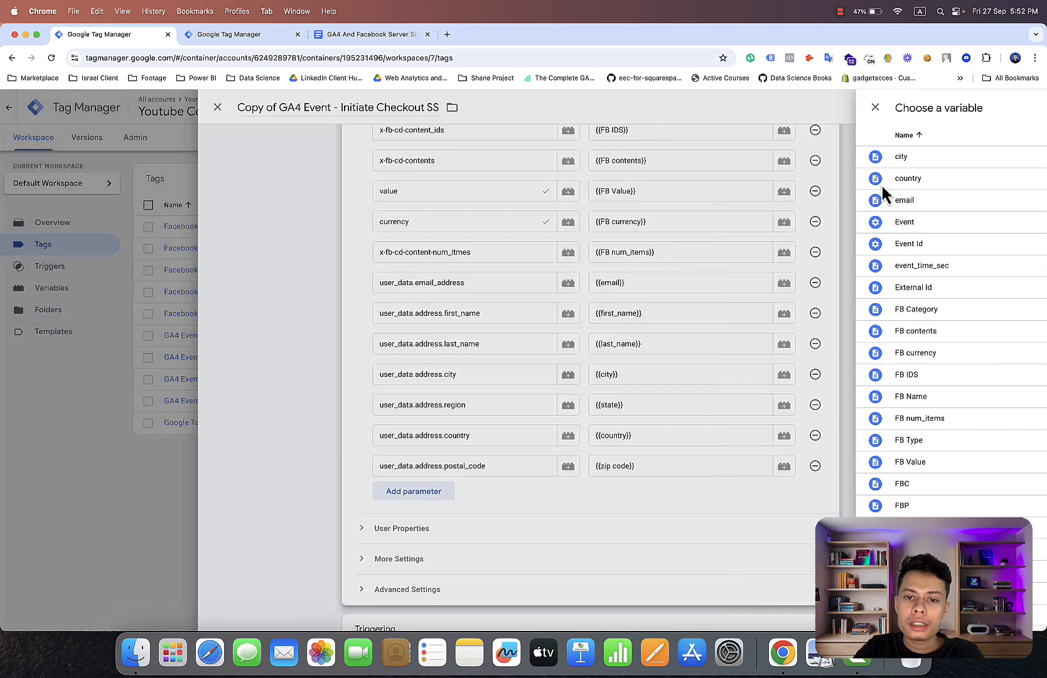
pyautogui.scroll(-3, 762, 364)
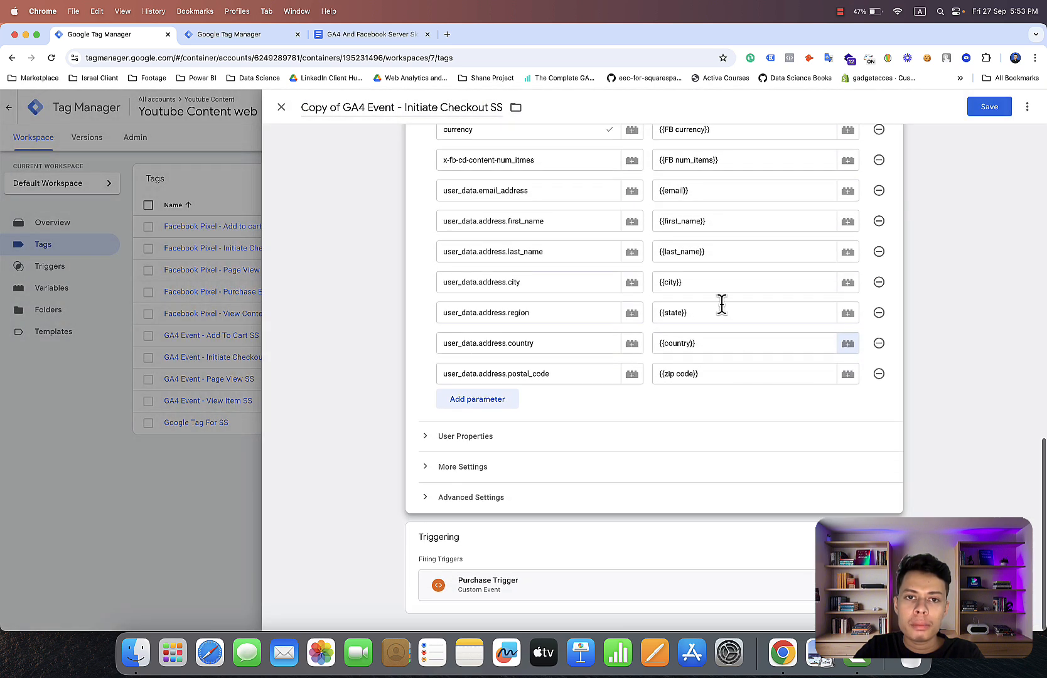
# Replace "Initiate Checkout" with "Purchase" in the copied tag's name, keeping the SS suffix.
pyautogui.click(489, 108)
pyautogui.press('BackSpace')
pyautogui.press('BackSpace')
pyautogui.press('BackSpace')
pyautogui.press('BackSpace')
pyautogui.press('BackSpace')
pyautogui.press('BackSpace')
pyautogui.press('BackSpace')
pyautogui.press('BackSpace')
pyautogui.press('BackSpace')
pyautogui.press('BackSpace')
pyautogui.press('BackSpace')
pyautogui.press('BackSpace')
pyautogui.press('BackSpace')
pyautogui.press('BackSpace')
pyautogui.press('BackSpace')
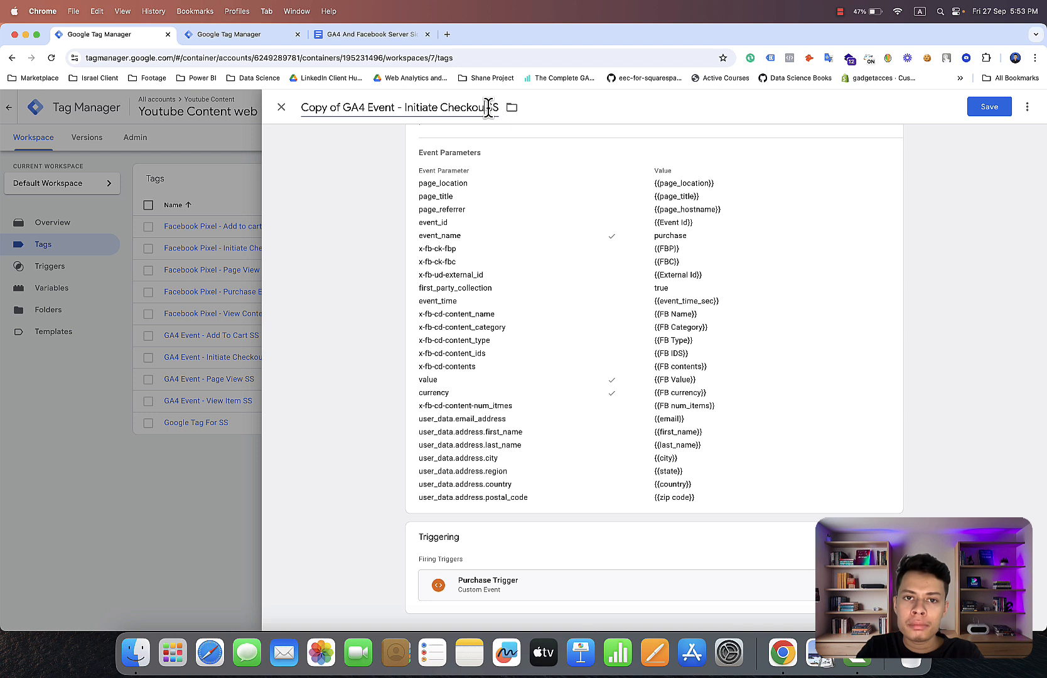
pyautogui.press('BackSpace')
pyautogui.press('BackSpace')
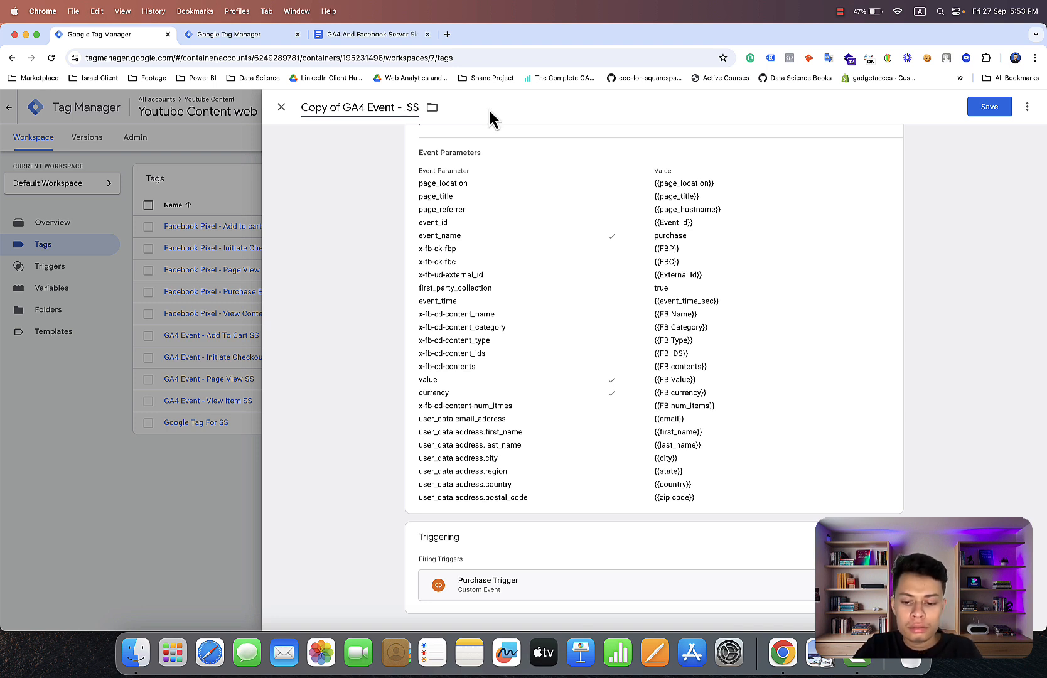
pyautogui.write('Pu')
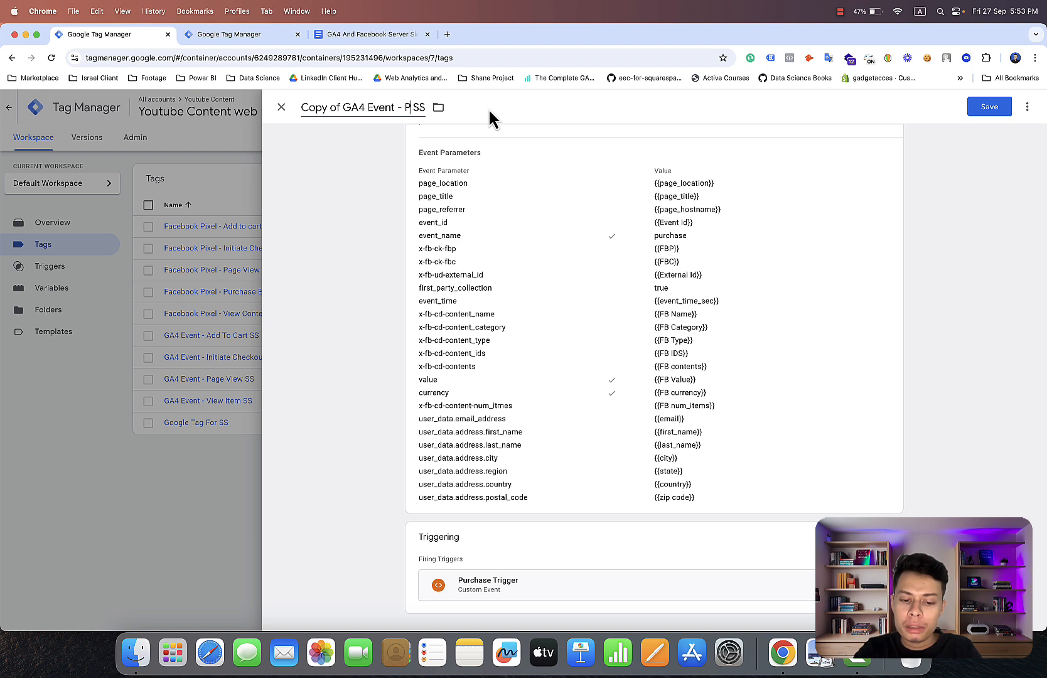
pyautogui.write('rchas')
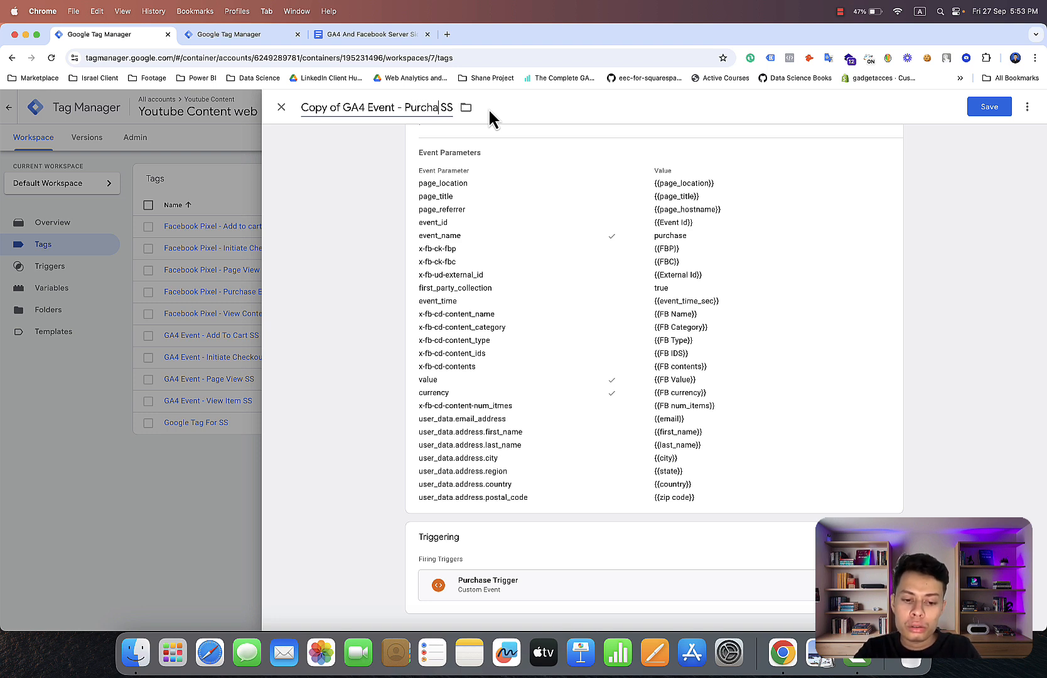
pyautogui.write('e')
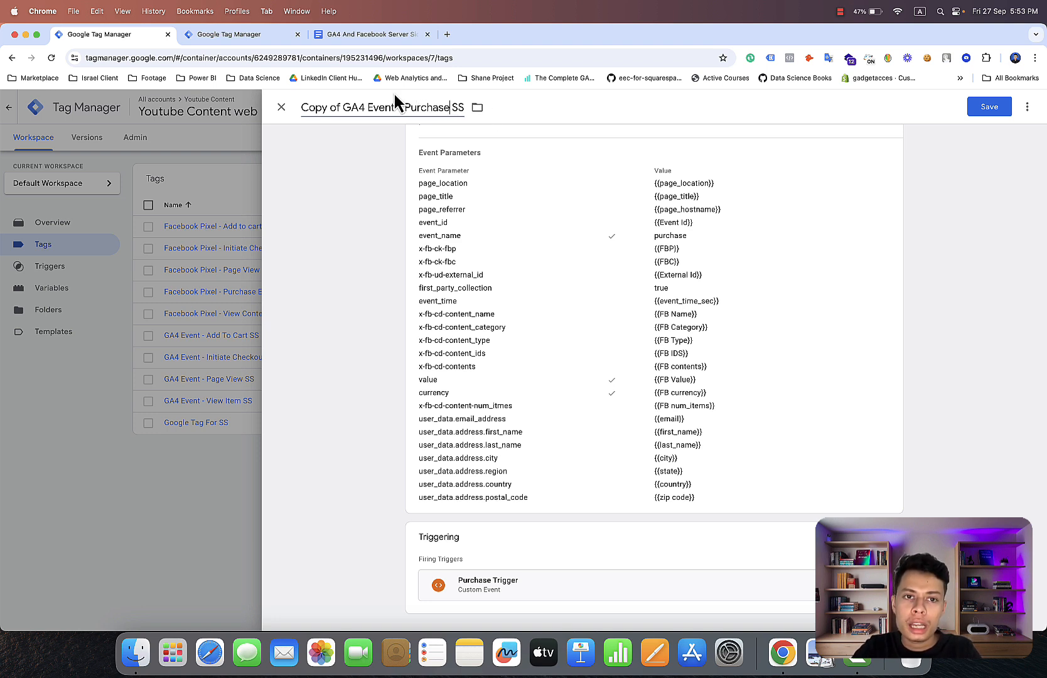
# Remove the "Copy of" prefix so the tag is named GA4 Event - Purchase SS, and save the tag.
pyautogui.click(346, 102)
pyautogui.press('BackSpace')
pyautogui.press('BackSpace')
pyautogui.press('BackSpace')
pyautogui.press('BackSpace')
pyautogui.press('BackSpace')
pyautogui.press('BackSpace')
pyautogui.press('BackSpace')
pyautogui.press('BackSpace')
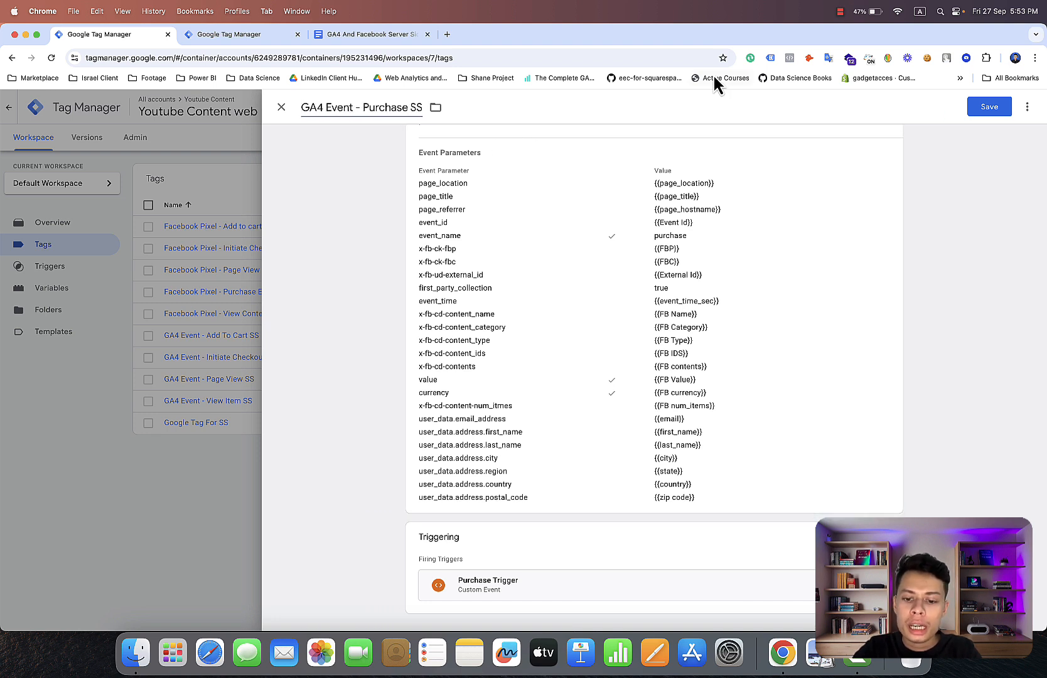
pyautogui.click(990, 107)
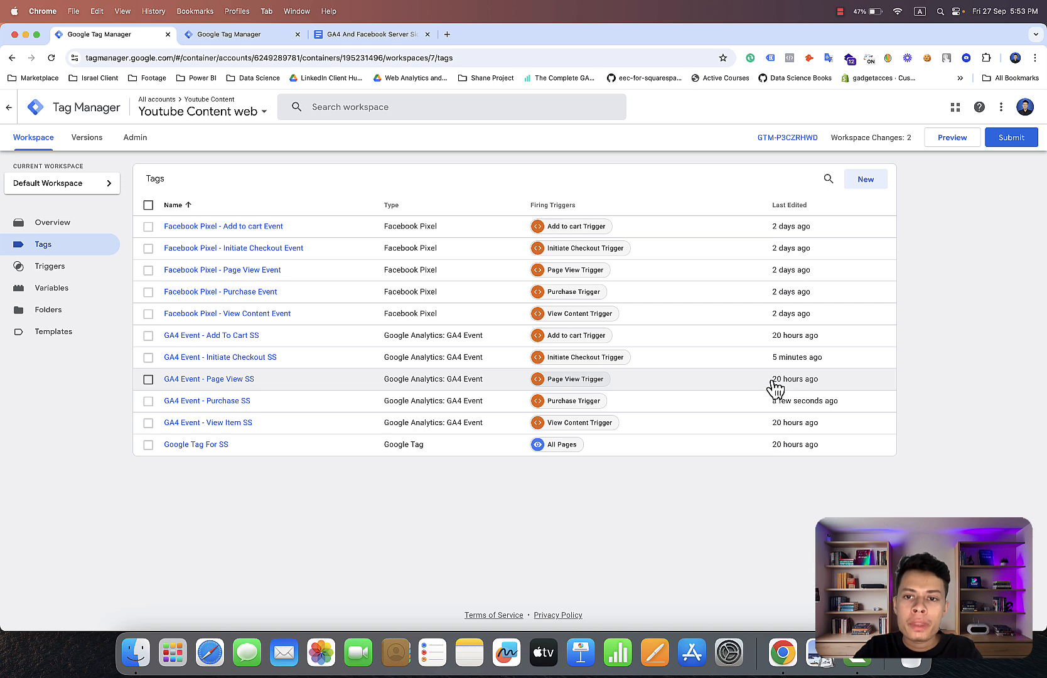
# Publish the web container's changes as a new version without a name or description, and return to the workspace overview.
pyautogui.click(1013, 140)
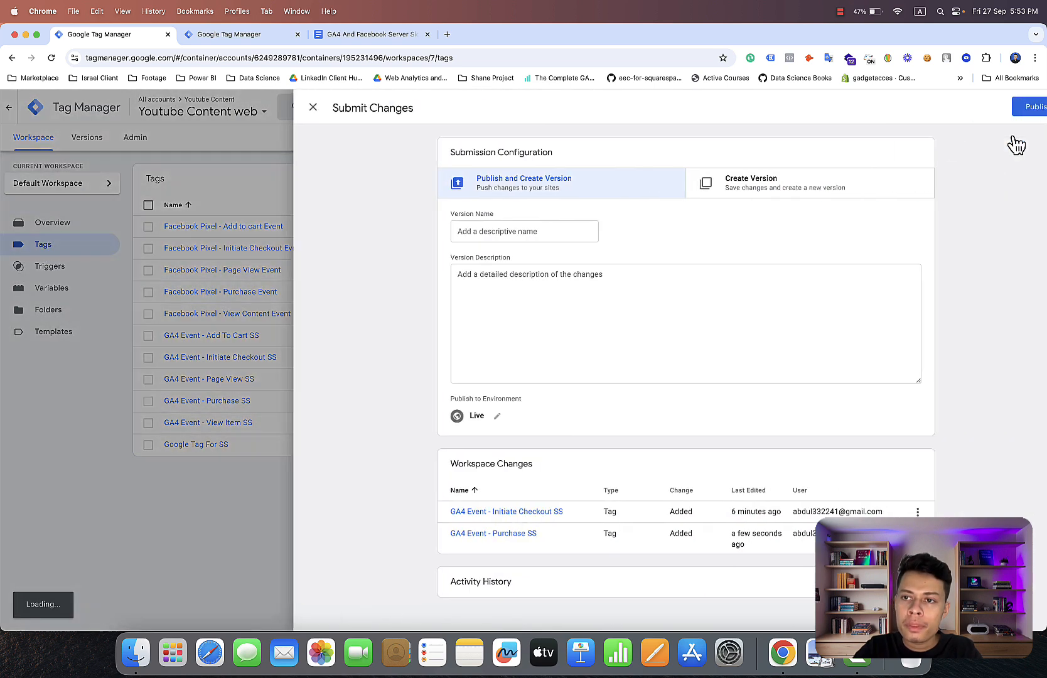
pyautogui.click(1008, 112)
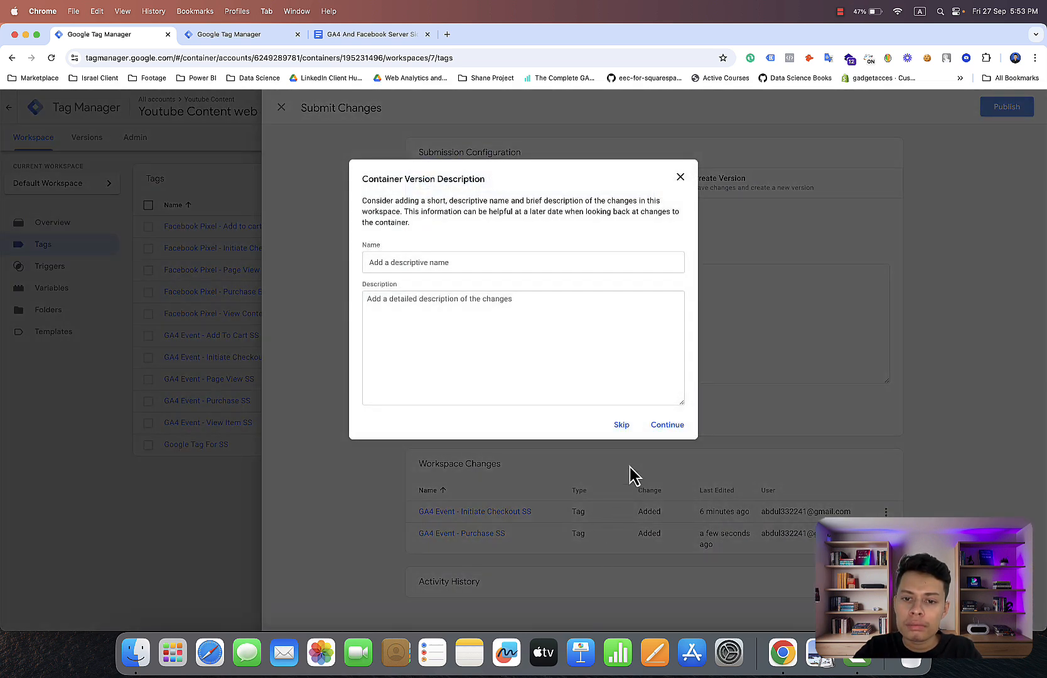
pyautogui.click(627, 431)
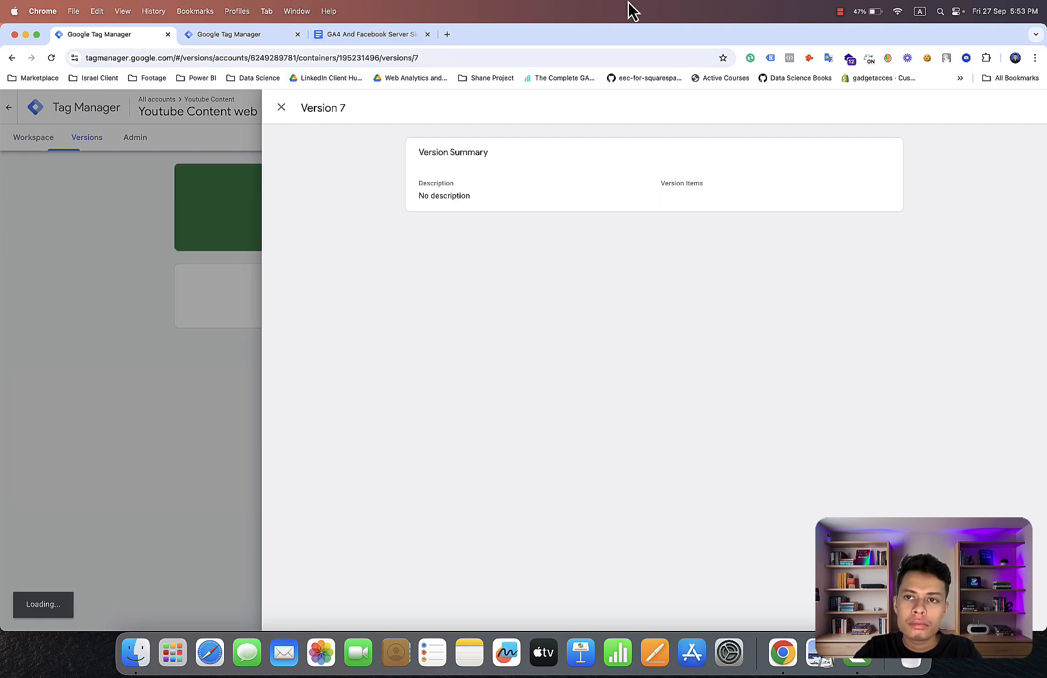
pyautogui.click(836, 15)
pyautogui.click(845, 44)
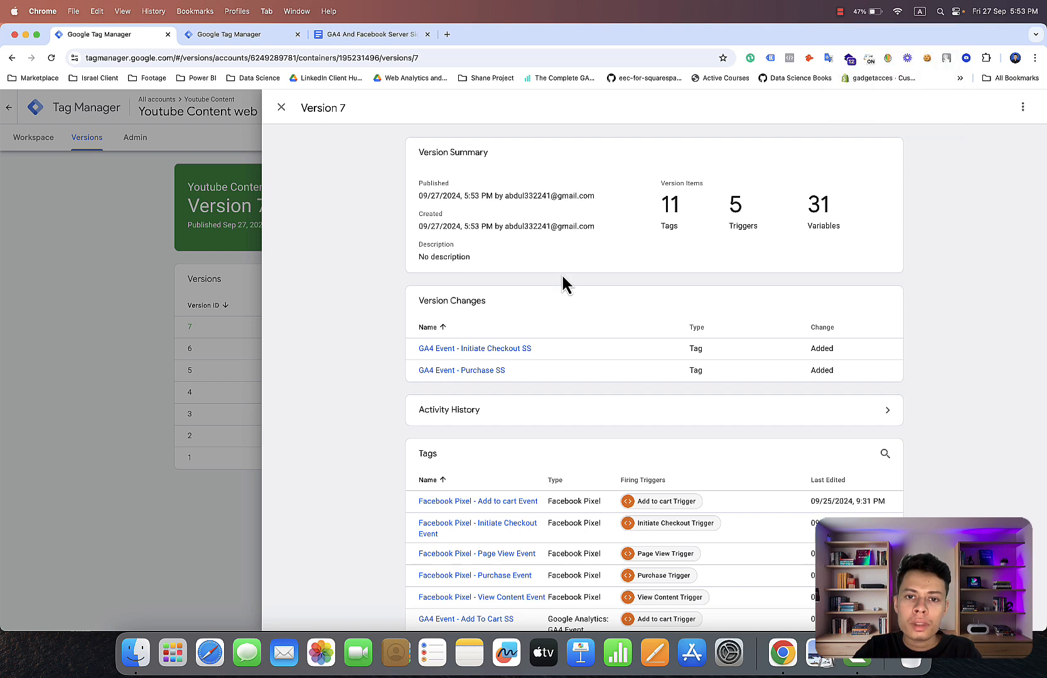
pyautogui.click(281, 107)
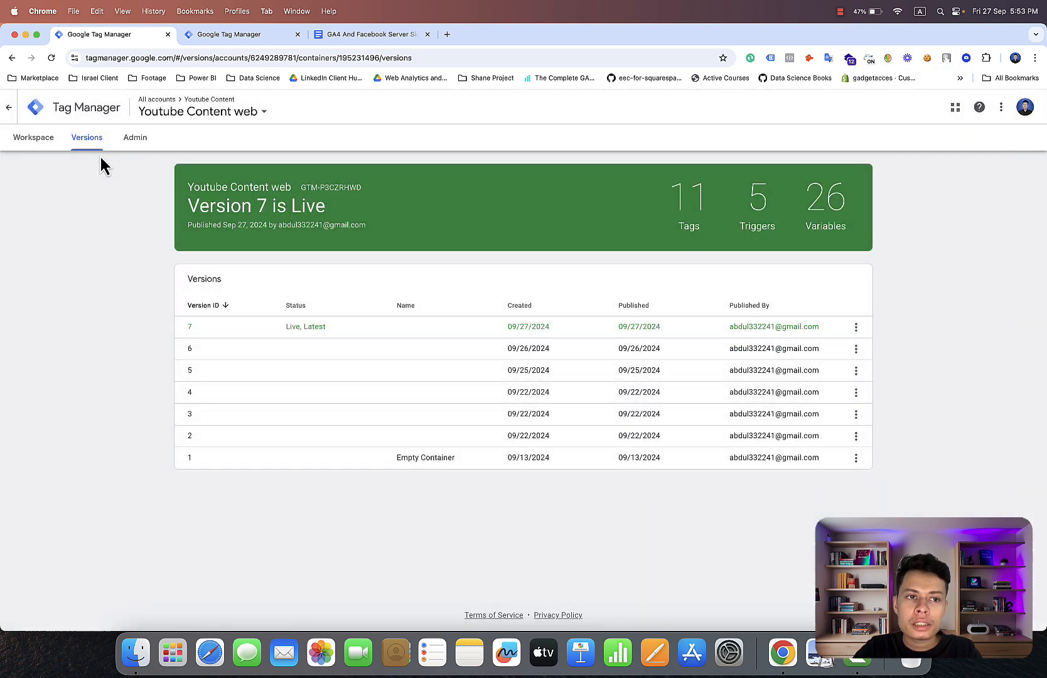
pyautogui.click(40, 142)
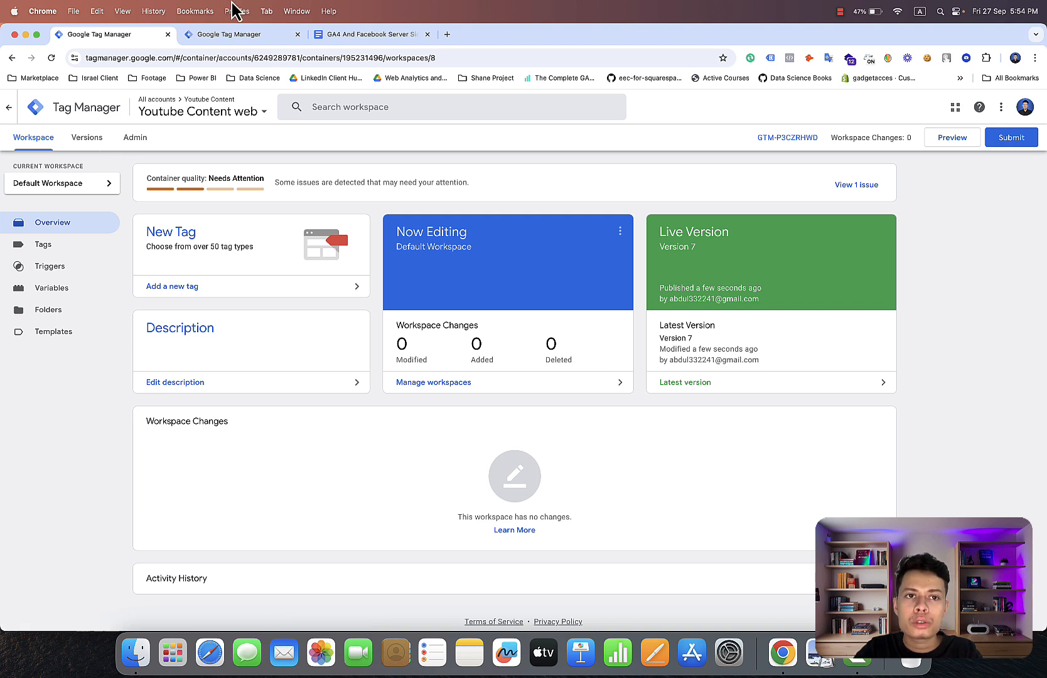
pyautogui.click(266, 42)
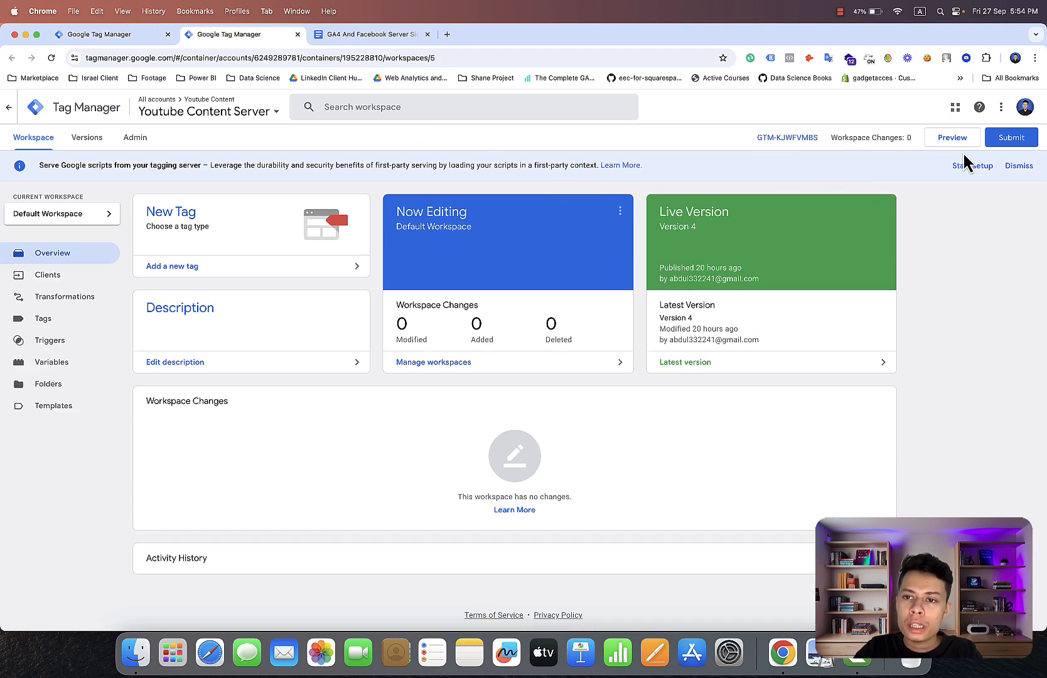
pyautogui.click(952, 139)
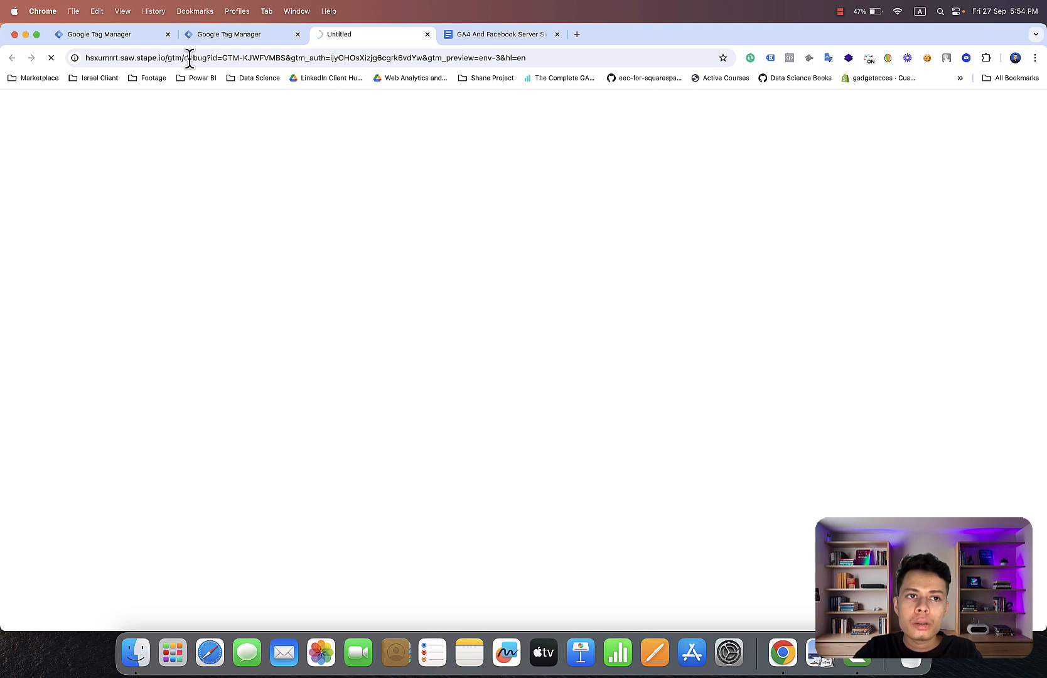
pyautogui.click(129, 37)
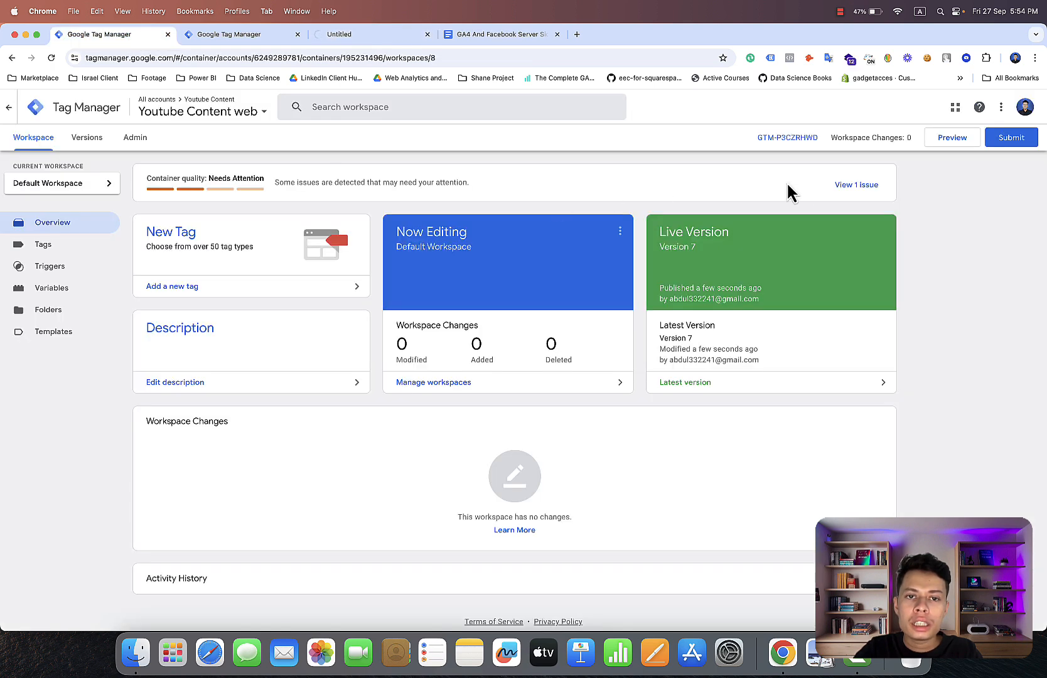
pyautogui.click(954, 143)
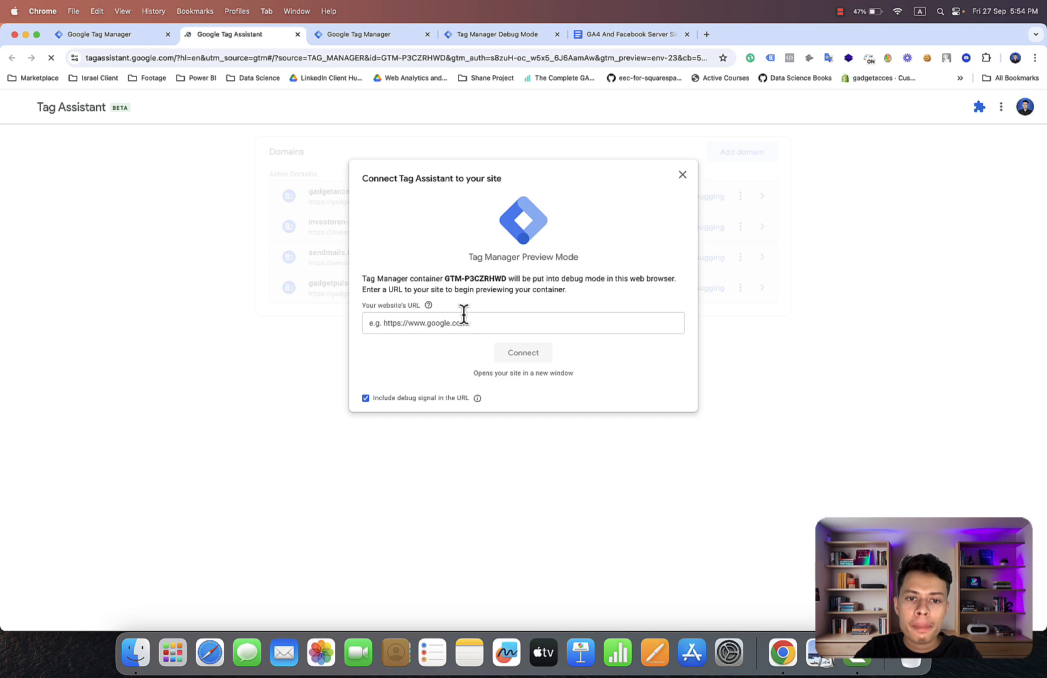
pyautogui.click(462, 323)
pyautogui.click(471, 349)
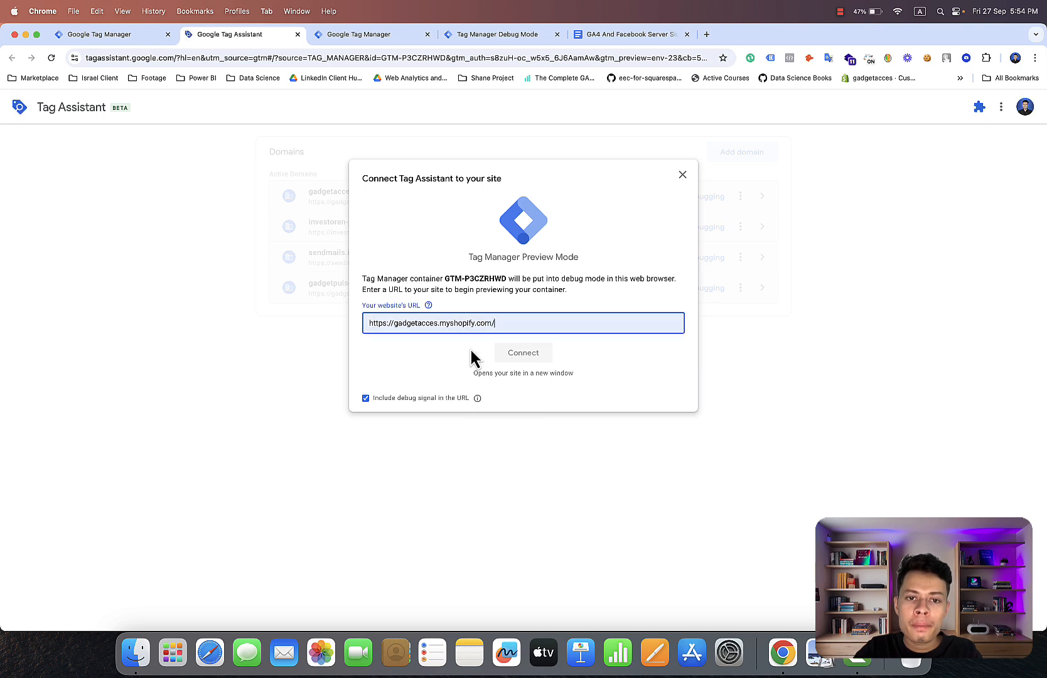
pyautogui.click(516, 357)
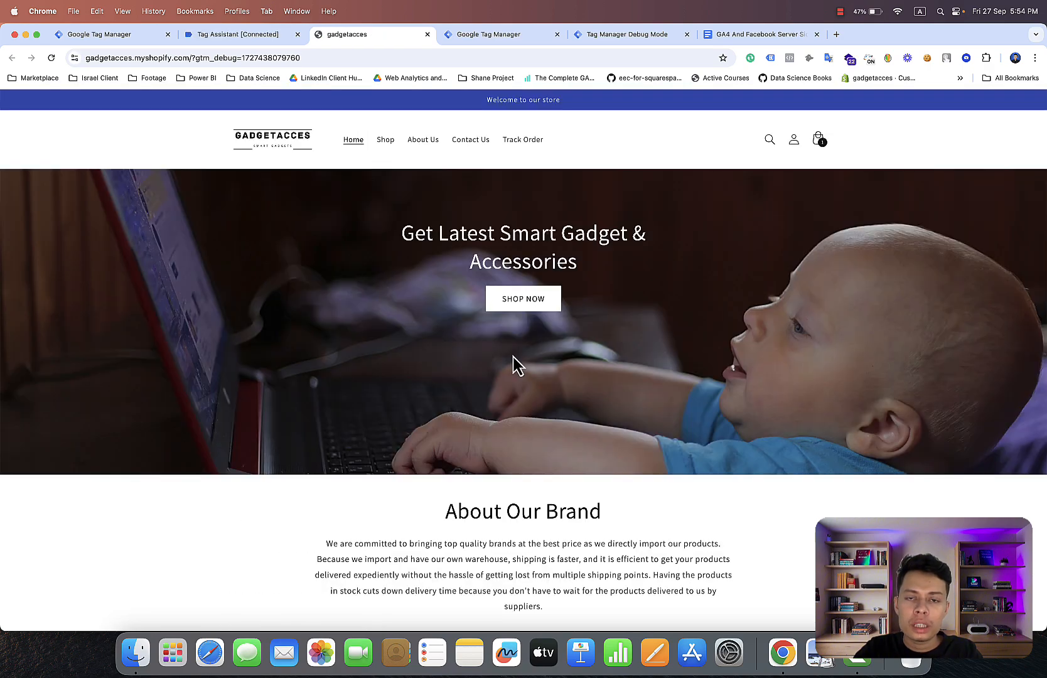
# Browse the store's home page and check the resulting page_view event in the server container's debug view.
pyautogui.scroll(-10, 513, 356)
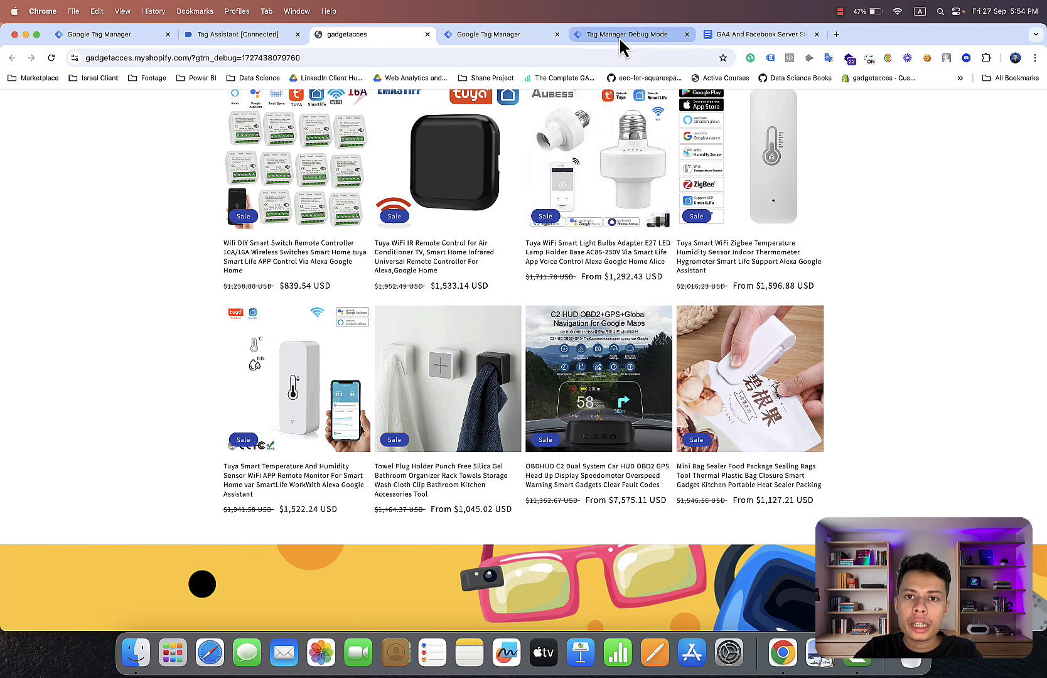
pyautogui.click(619, 39)
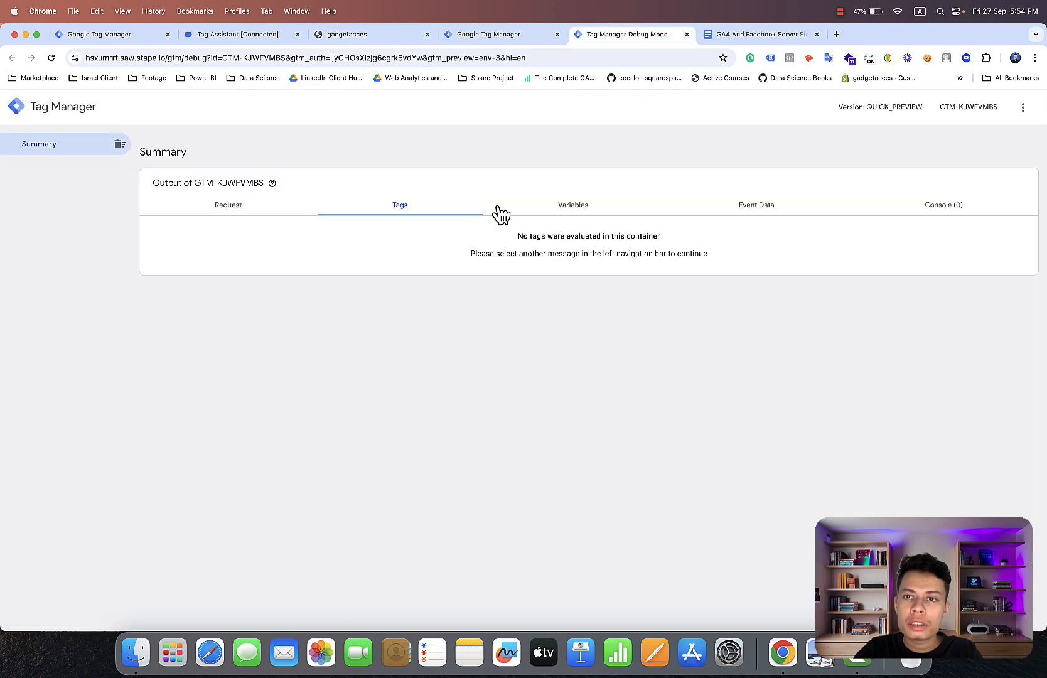
pyautogui.click(383, 40)
pyautogui.click(615, 39)
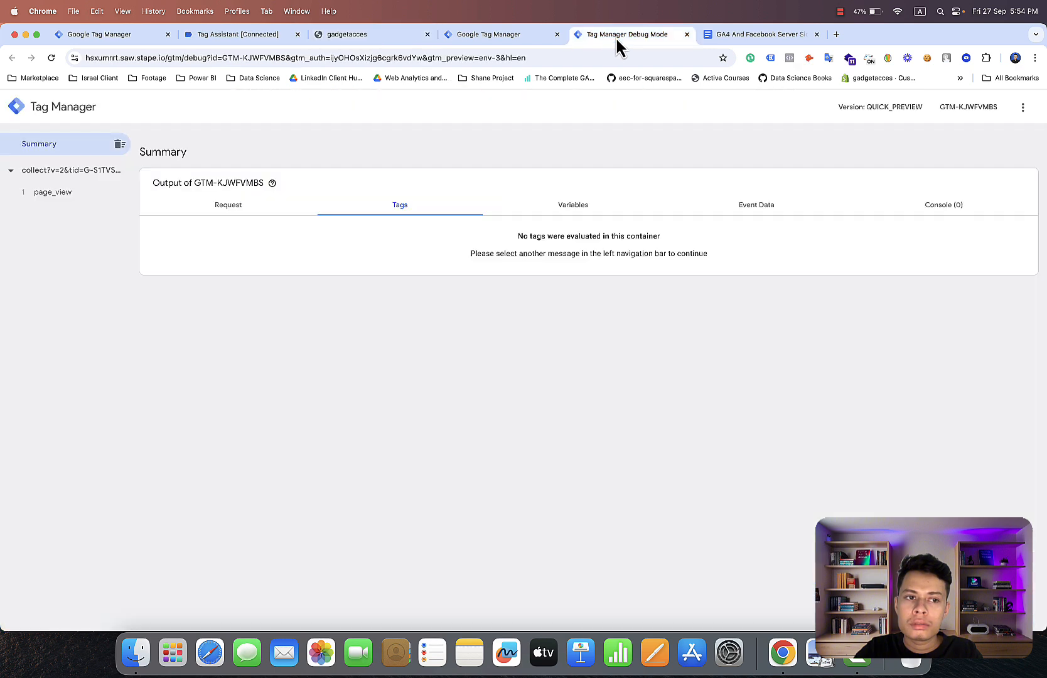
pyautogui.click(84, 199)
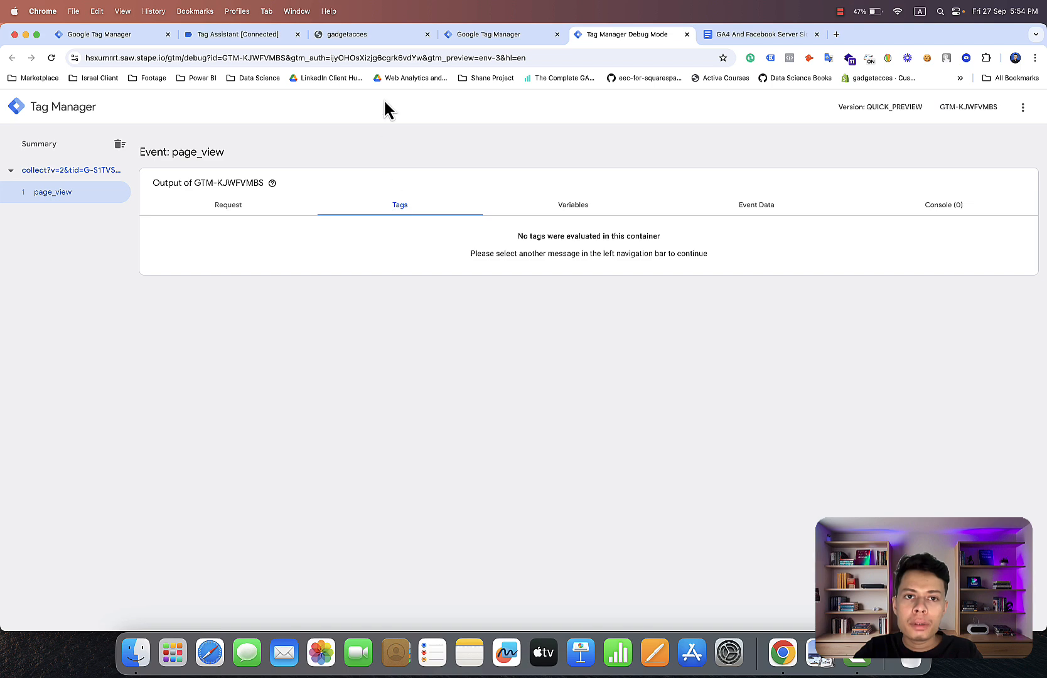
# Open the Tuya WiFi IR Remote Control product page in the store and inspect its view_item event in the server debug view.
pyautogui.click(349, 42)
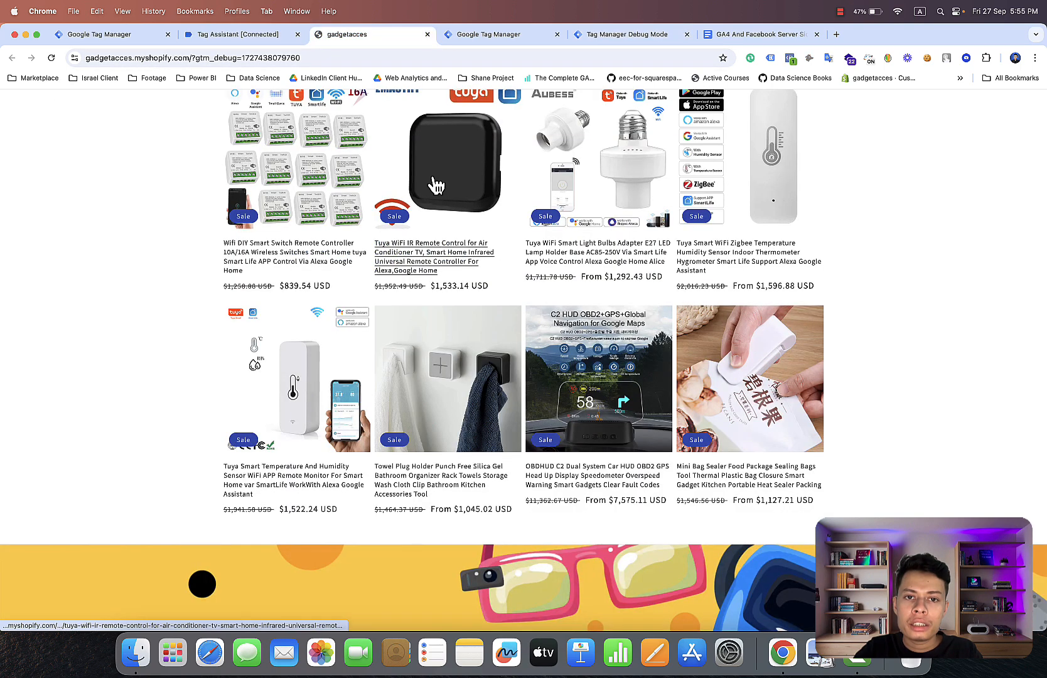
pyautogui.click(437, 183)
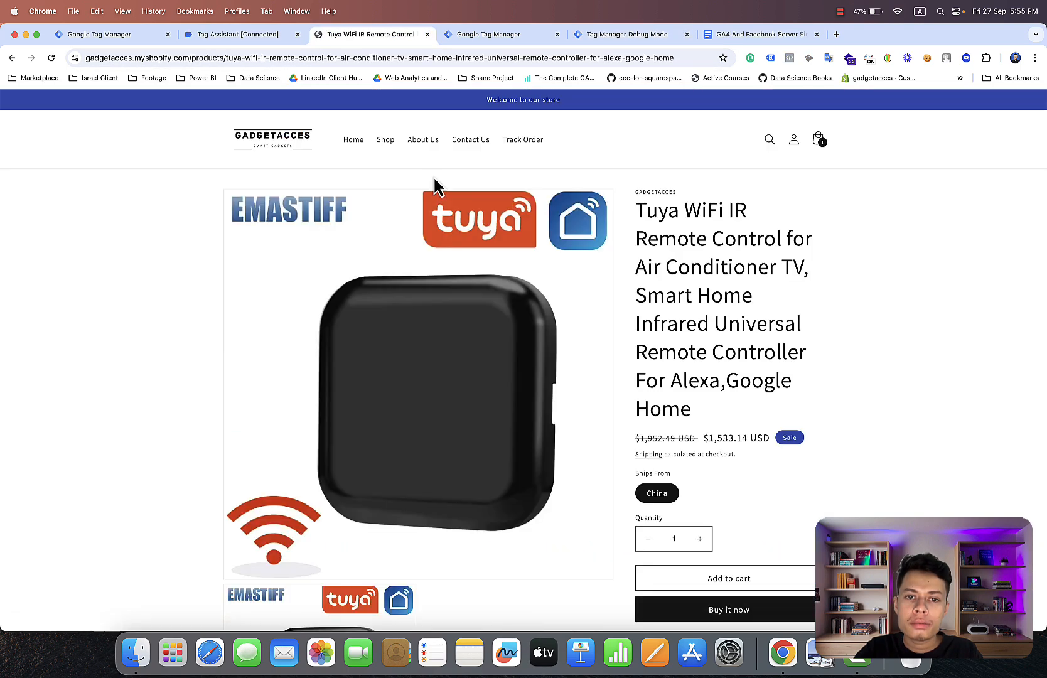
pyautogui.click(645, 36)
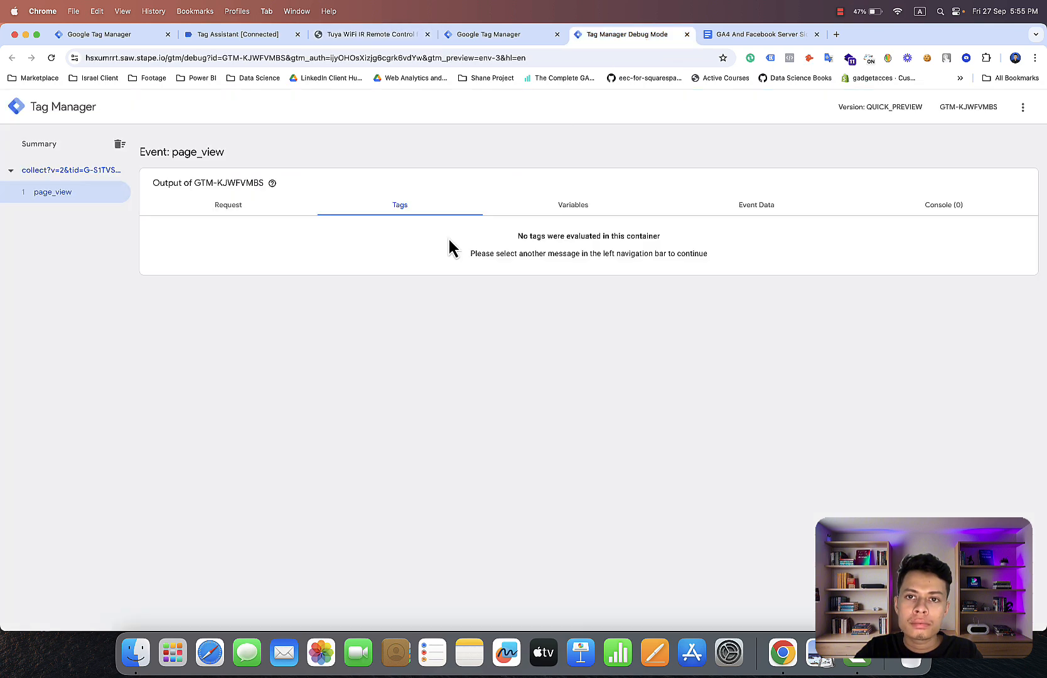
pyautogui.click(391, 34)
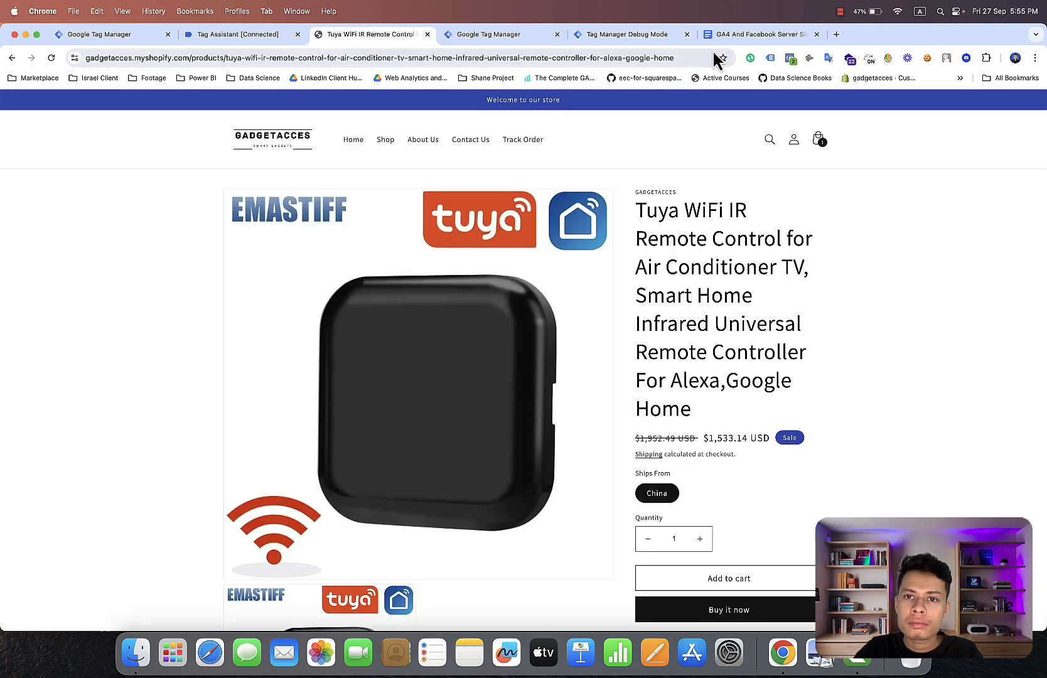
pyautogui.click(652, 40)
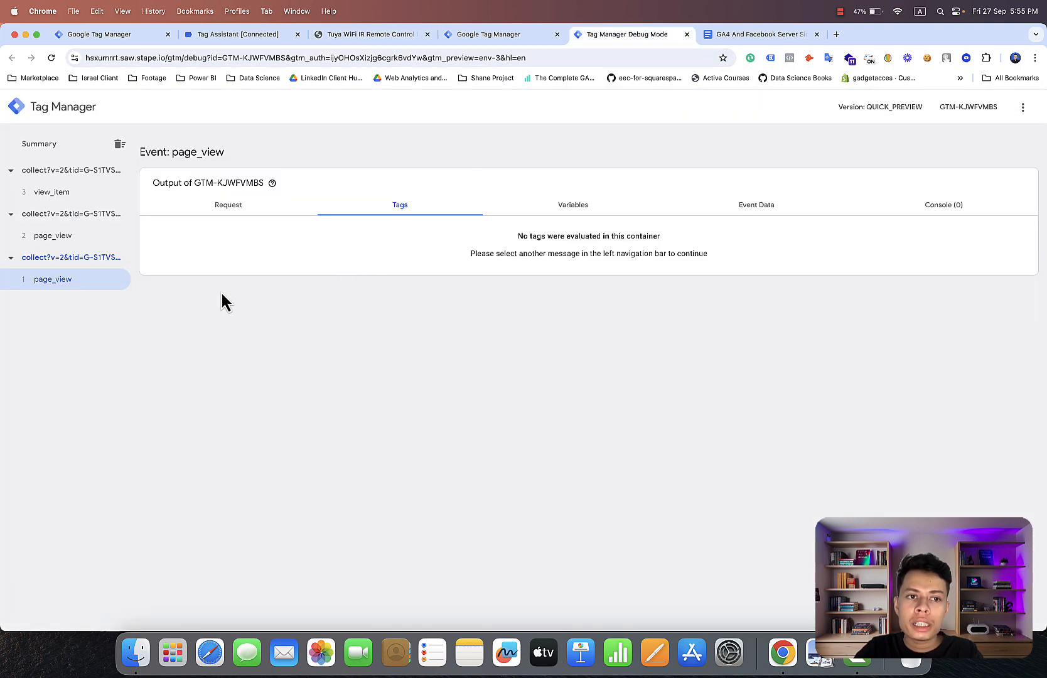
pyautogui.click(98, 193)
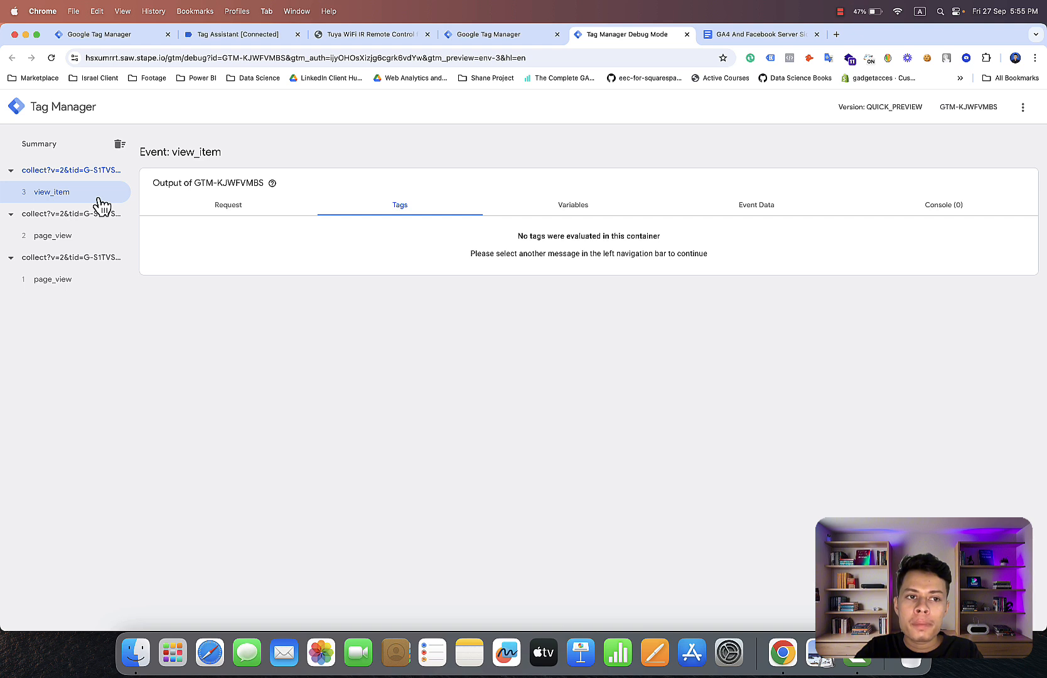
pyautogui.click(103, 152)
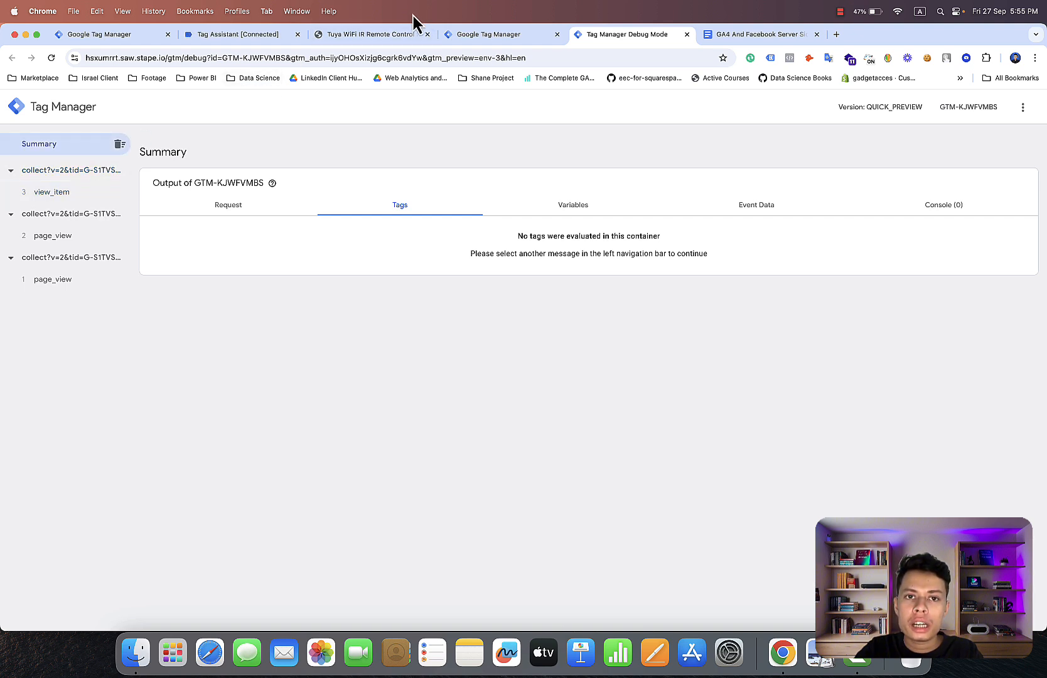
# Add the Tuya WiFi IR Remote Control to the cart and check for the add_to_cart event in the server debug view.
pyautogui.click(393, 38)
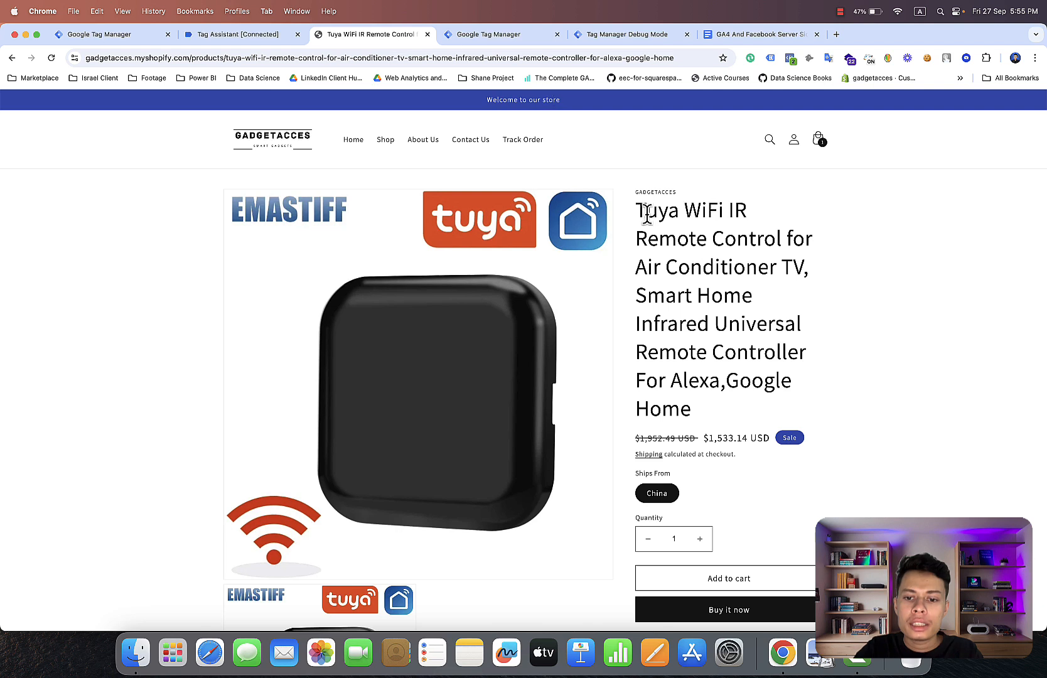
pyautogui.click(666, 572)
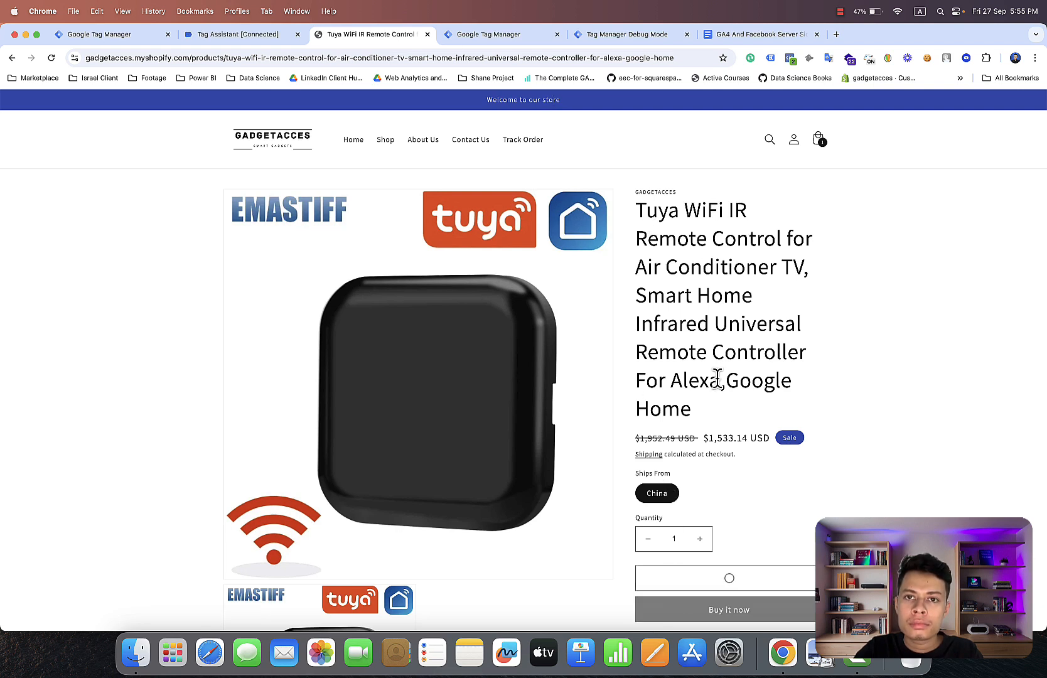
pyautogui.click(612, 38)
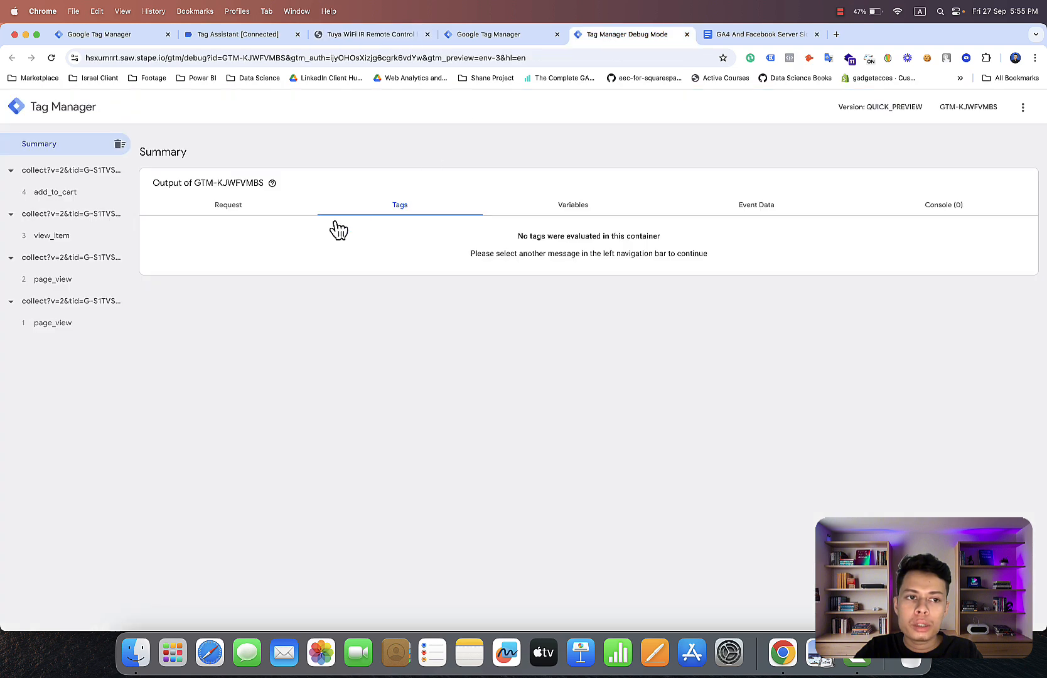
pyautogui.click(251, 36)
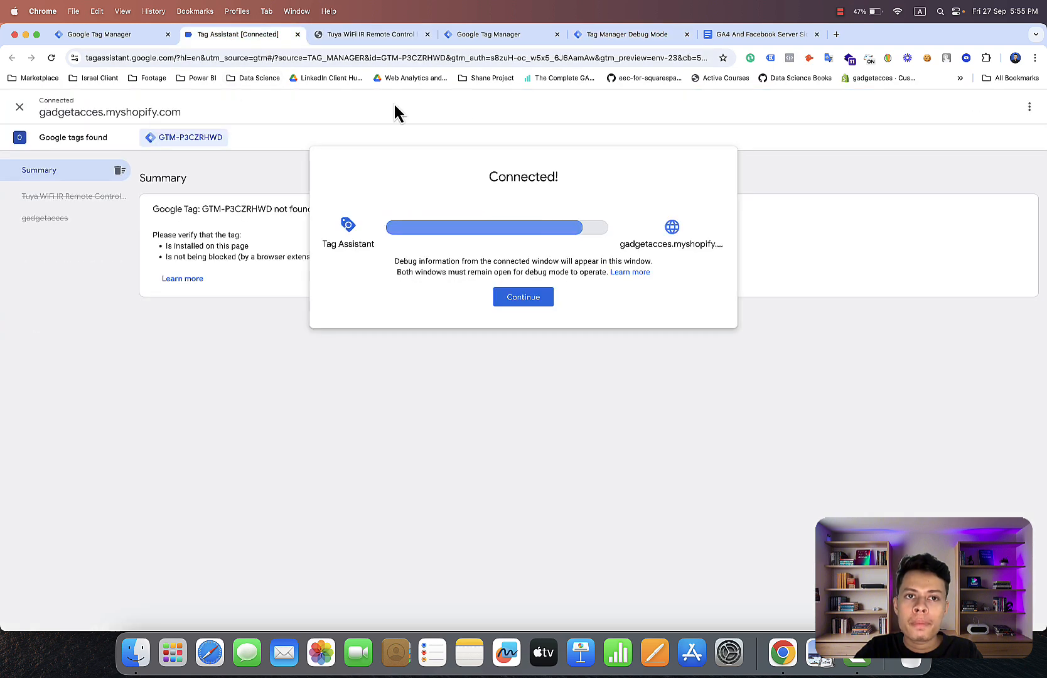
# Proceed to the store's checkout and select the begin_checkout event in the server debug view.
pyautogui.click(394, 32)
pyautogui.click(713, 349)
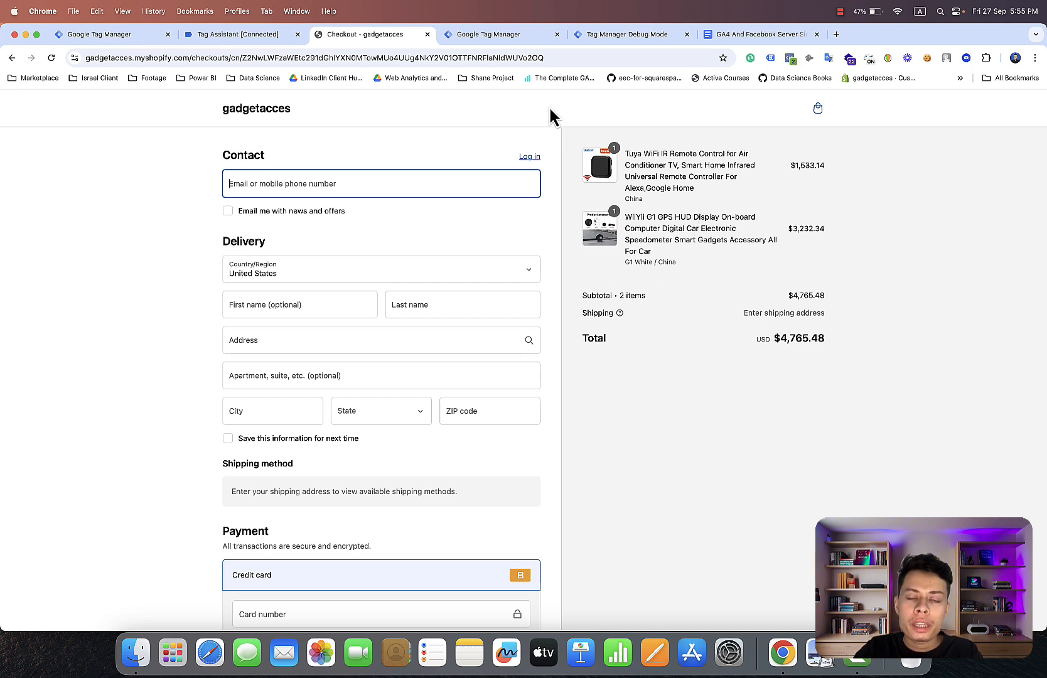
pyautogui.click(604, 39)
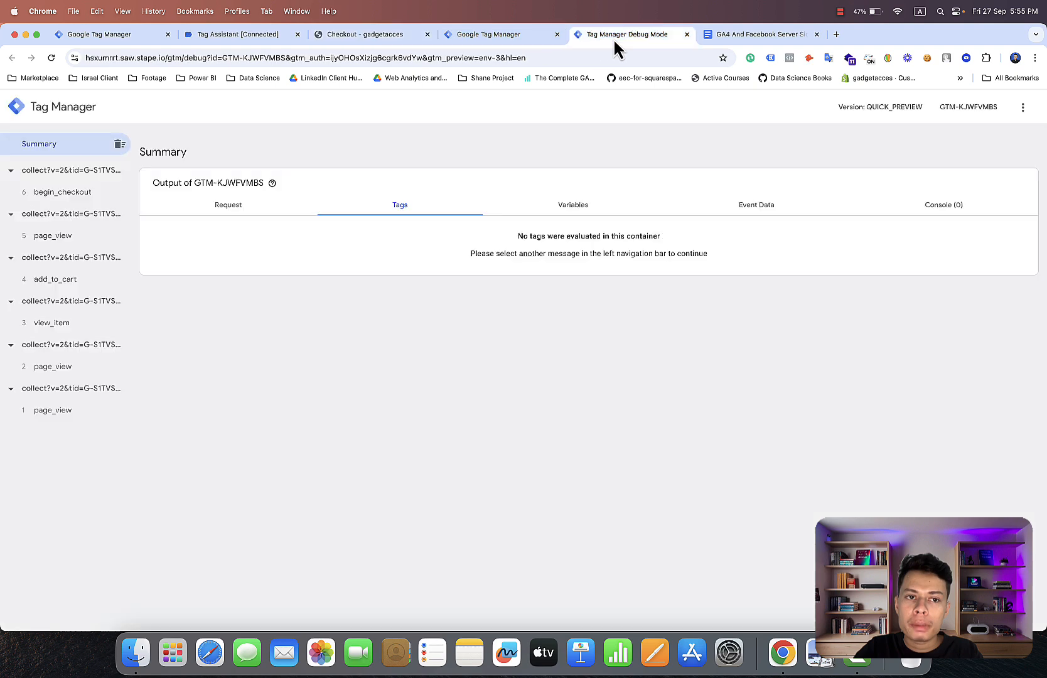
pyautogui.click(98, 193)
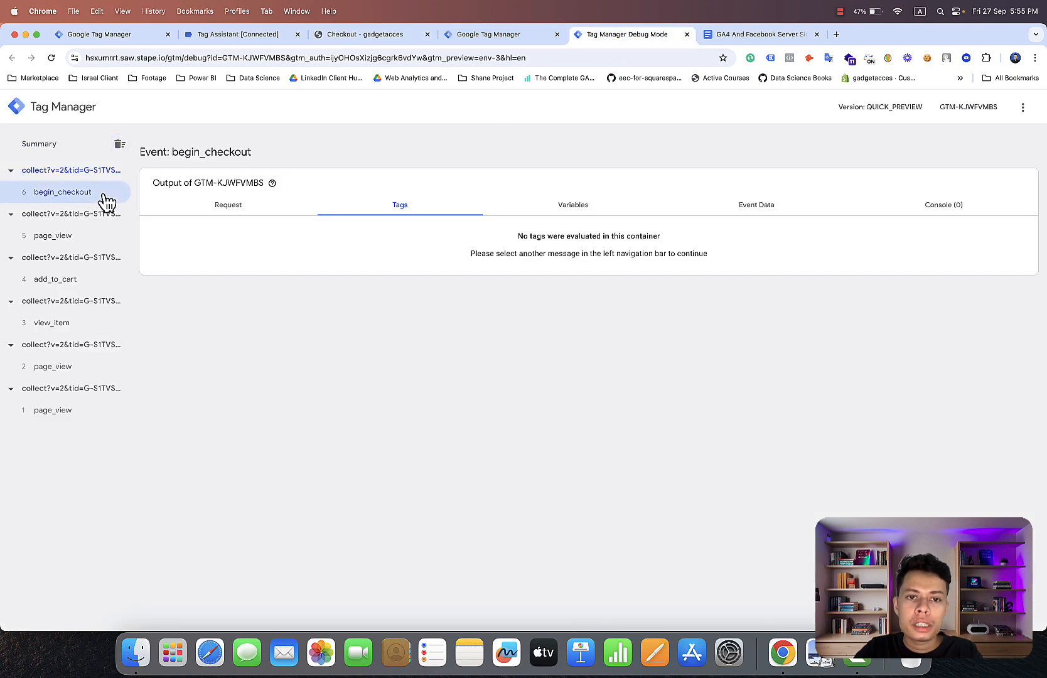
# Examine the full event data of begin_checkout, expanding the list to include the x-fb and x-ga parameters.
pyautogui.click(746, 211)
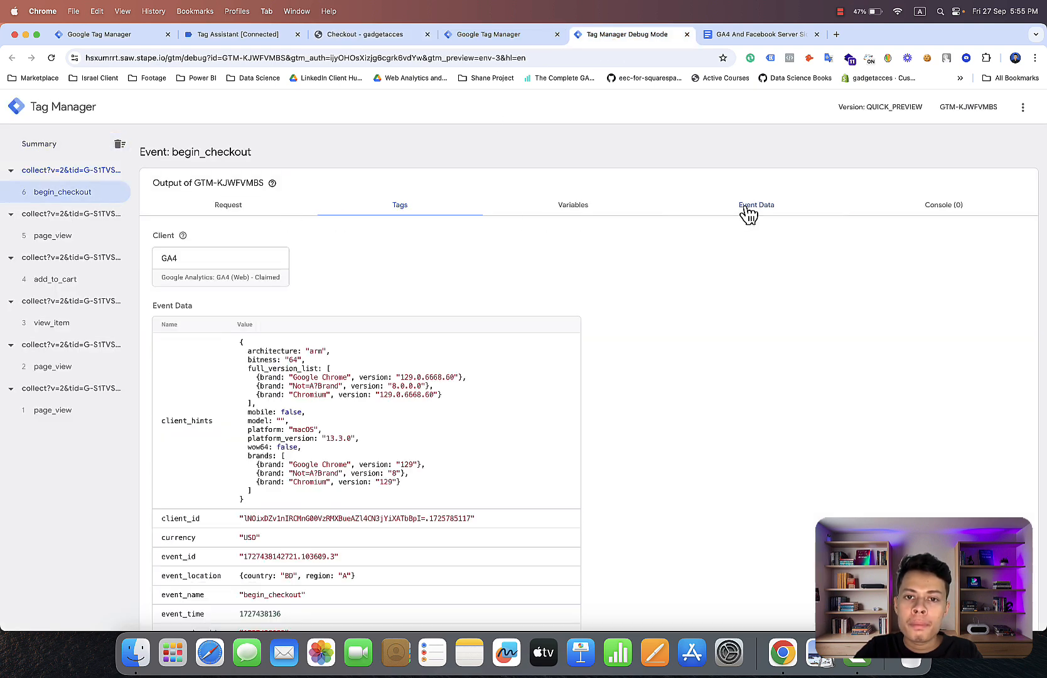
pyautogui.scroll(-5, 501, 419)
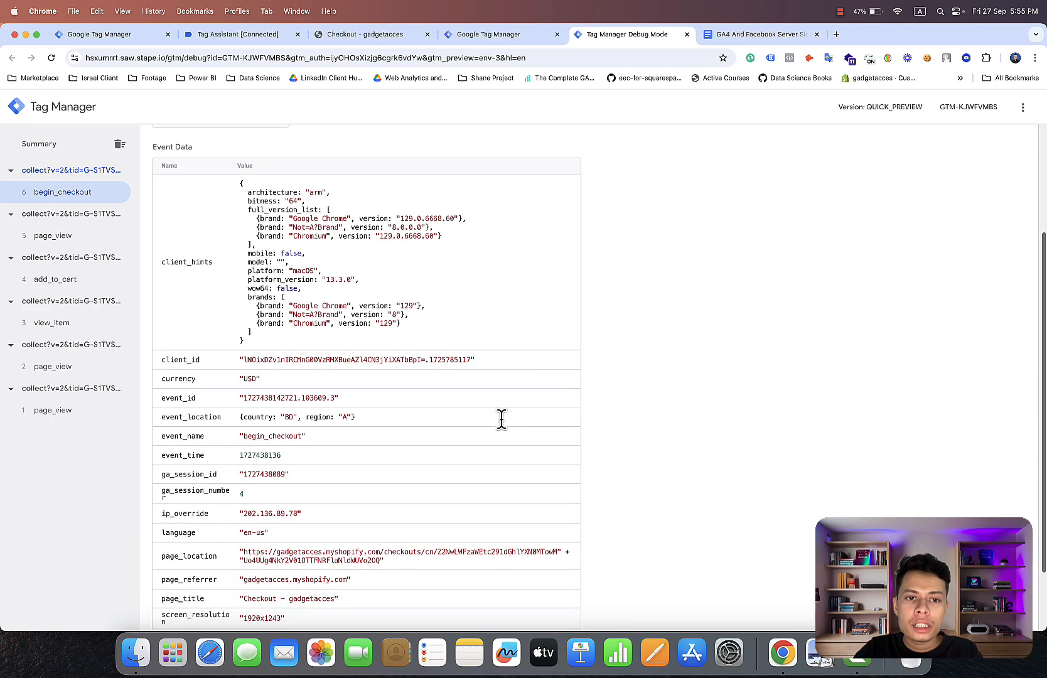
pyautogui.scroll(-1, 502, 419)
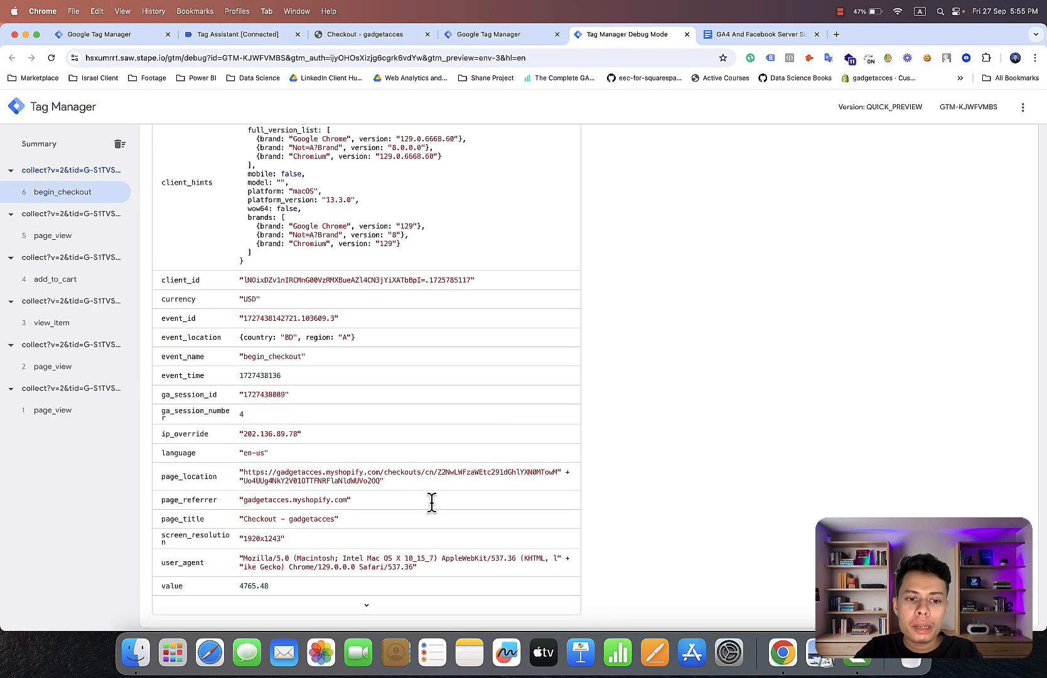
pyautogui.click(367, 604)
pyautogui.scroll(-8, 372, 606)
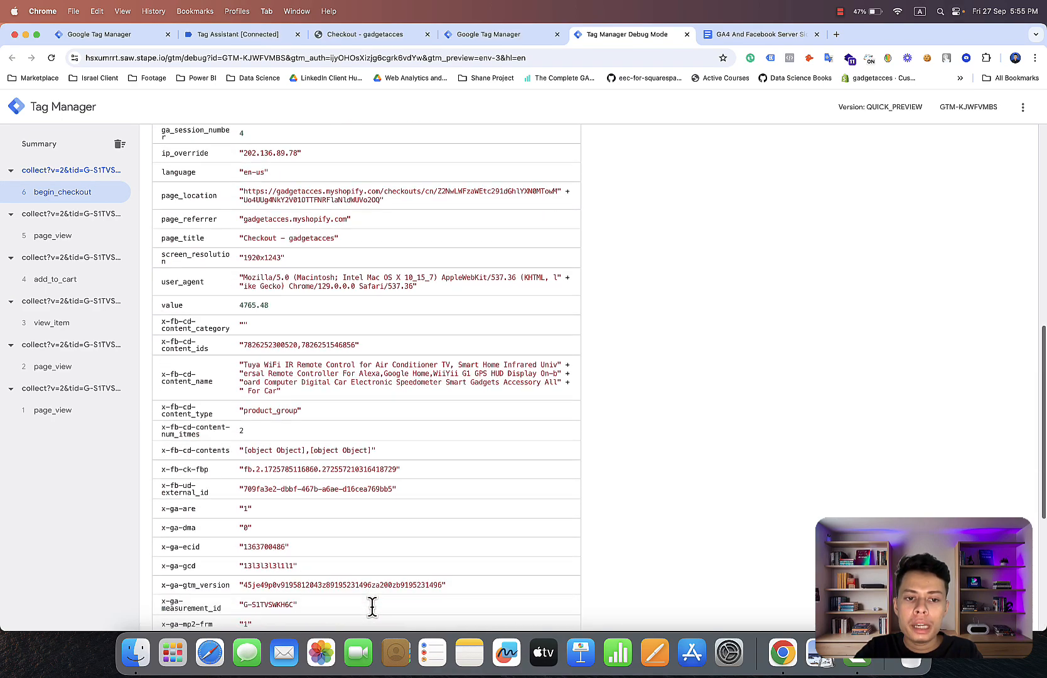
pyautogui.scroll(-6, 372, 605)
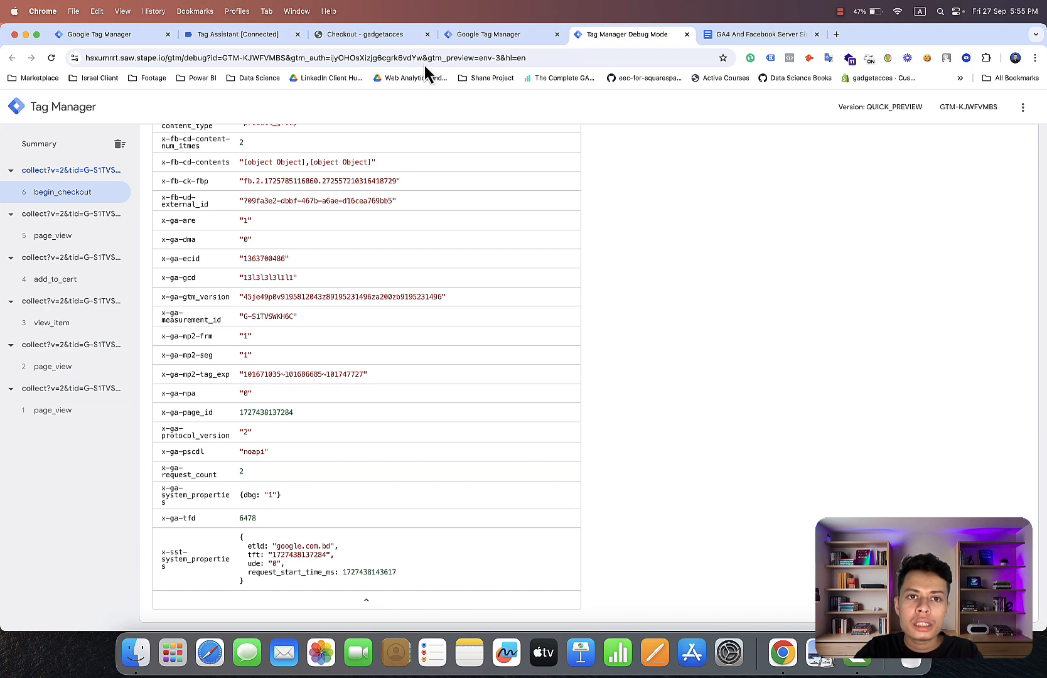
# Fill in the checkout's contact e-mail, customer name and delivery address from the saved entries, and set the state to Alabama.
pyautogui.click(403, 39)
pyautogui.click(339, 180)
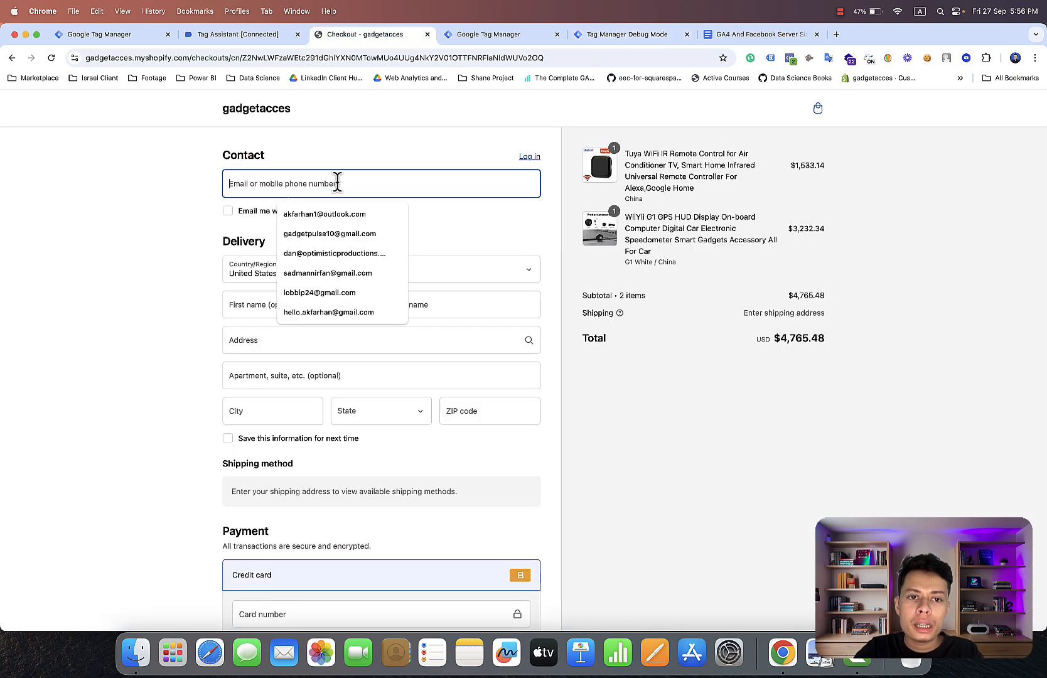
pyautogui.click(326, 215)
pyautogui.click(298, 310)
pyautogui.click(303, 339)
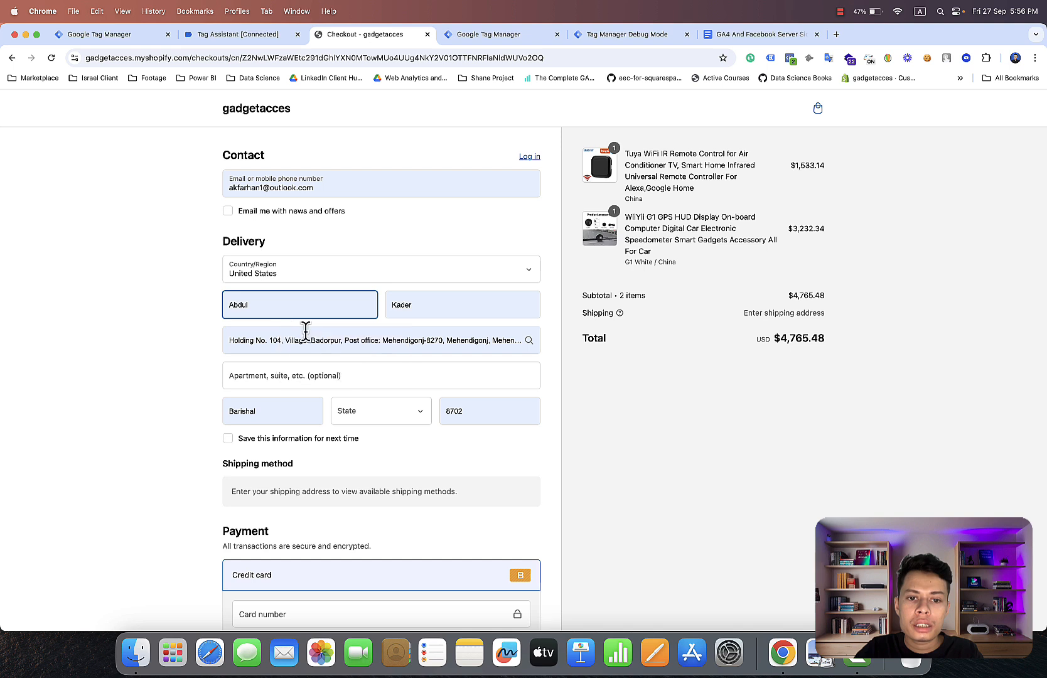
pyautogui.click(371, 410)
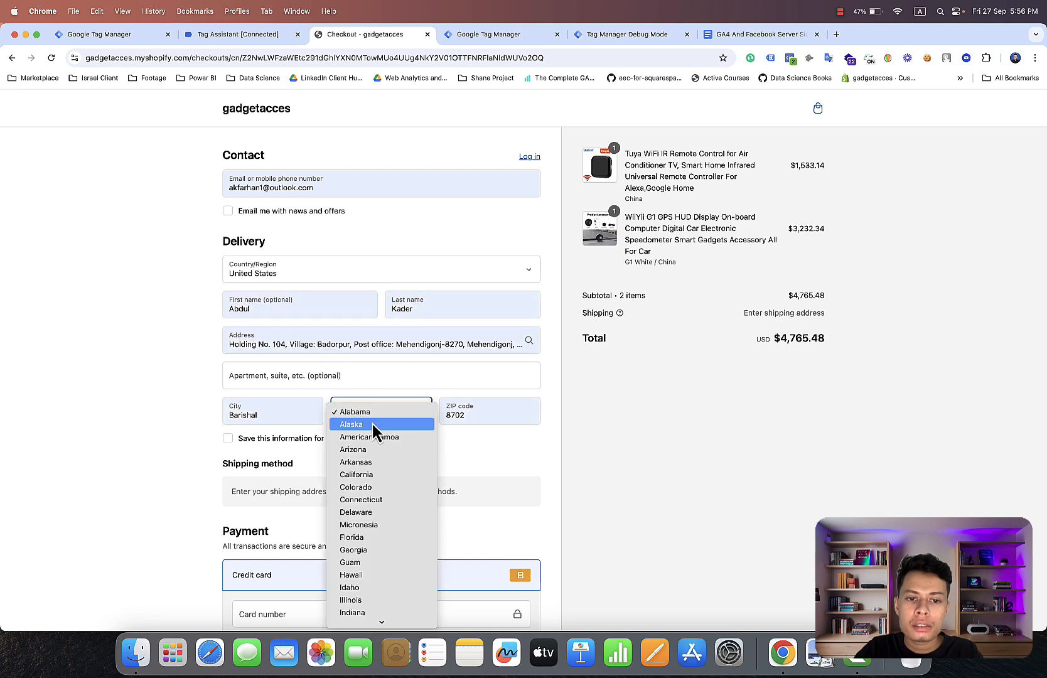
pyautogui.click(376, 412)
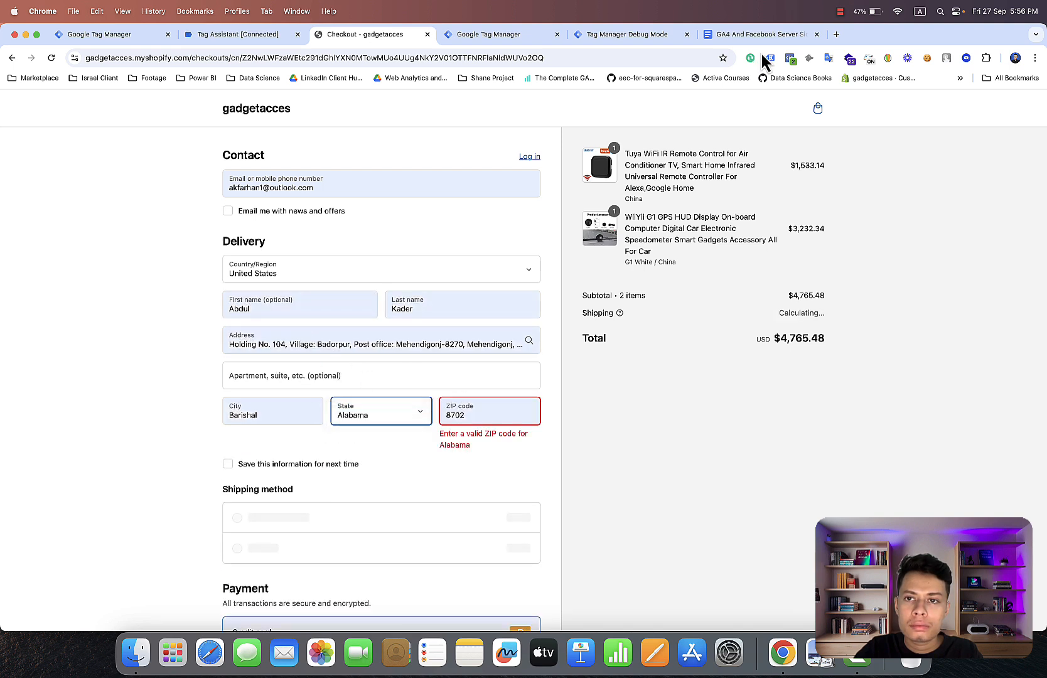
pyautogui.click(840, 11)
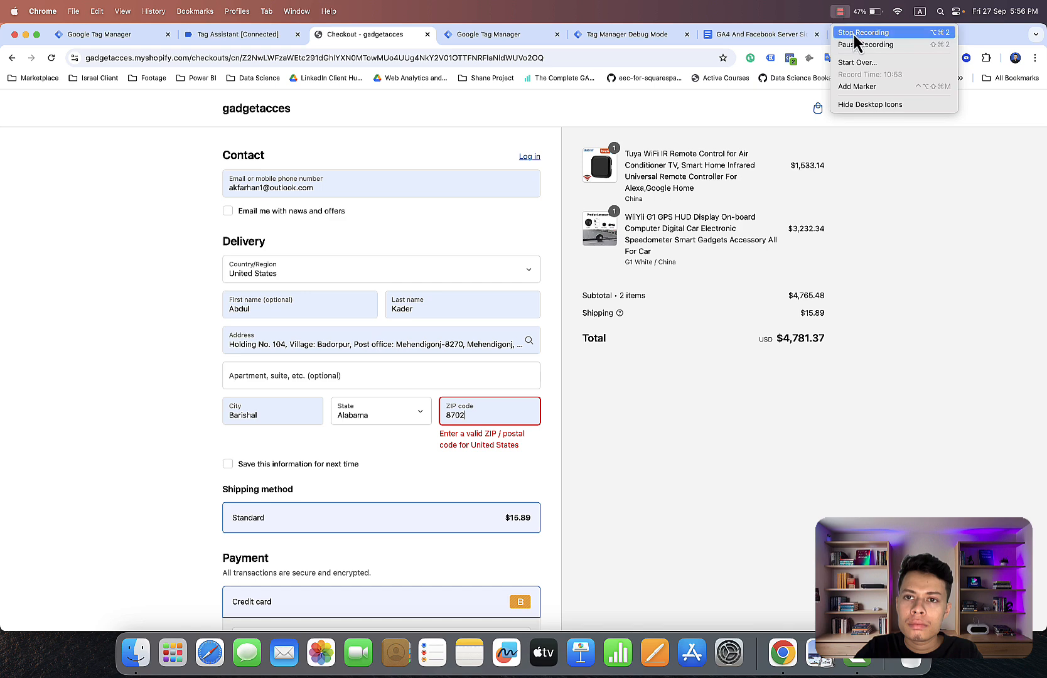
pyautogui.click(854, 44)
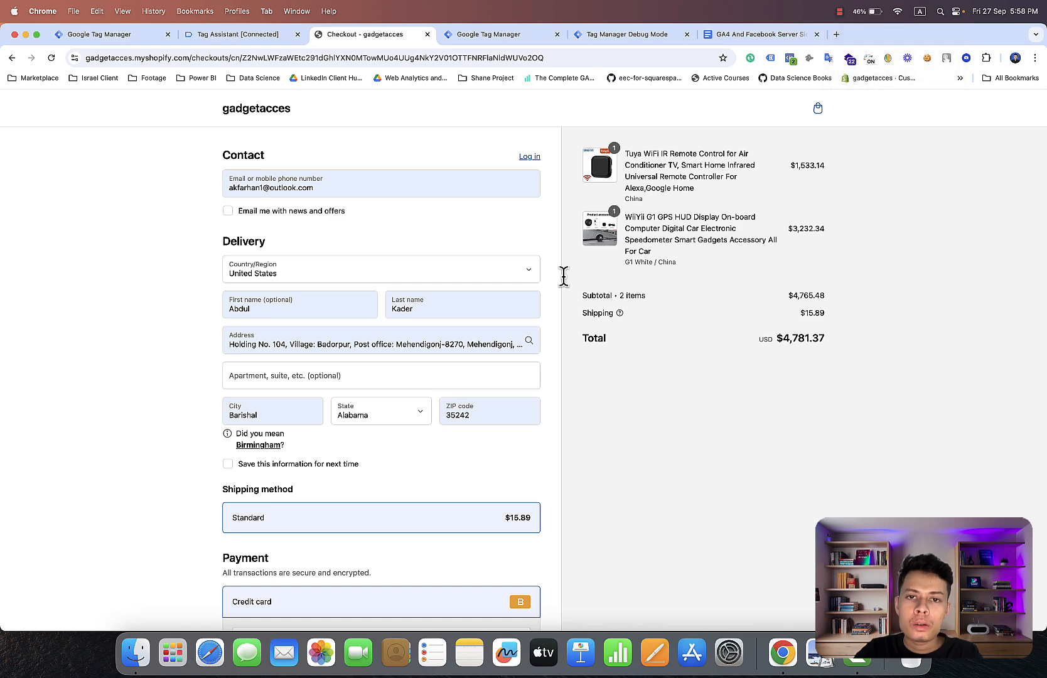
# Review the x-fb and x-ga parameters in the begin_checkout event data of the server debug view.
pyautogui.click(634, 33)
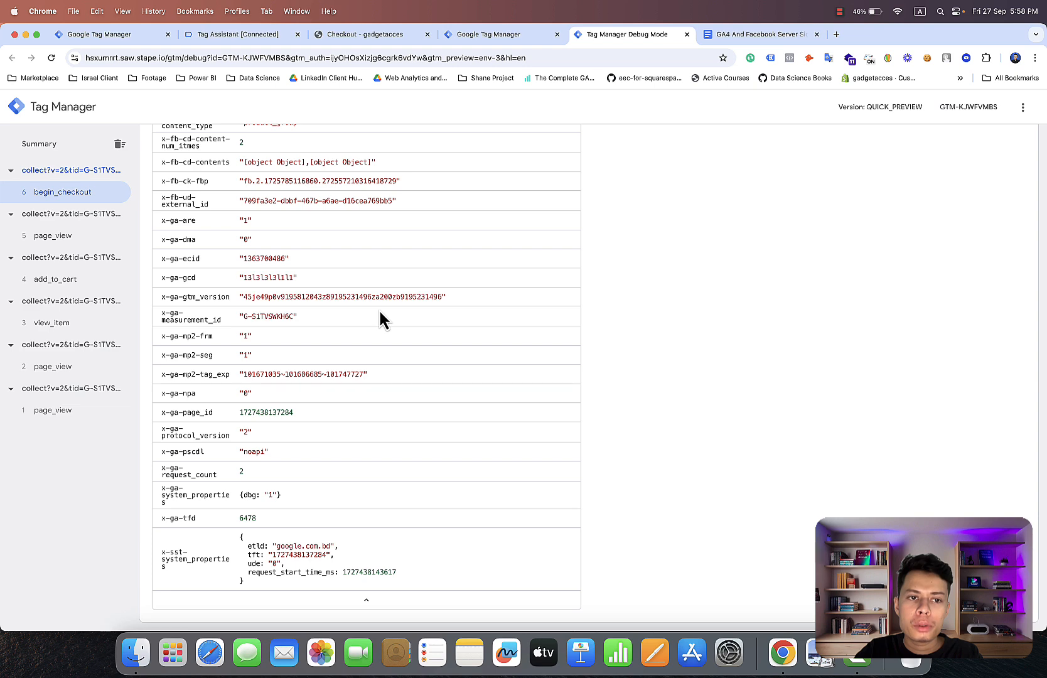
pyautogui.scroll(2, 378, 310)
pyautogui.scroll(-2, 378, 308)
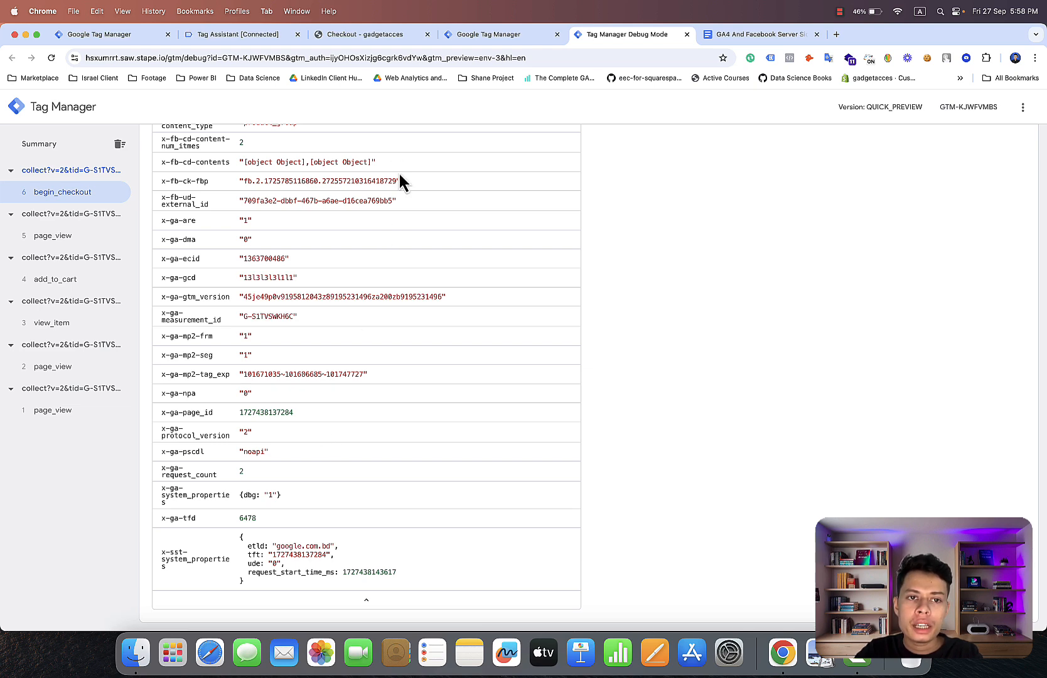
pyautogui.scroll(3, 400, 176)
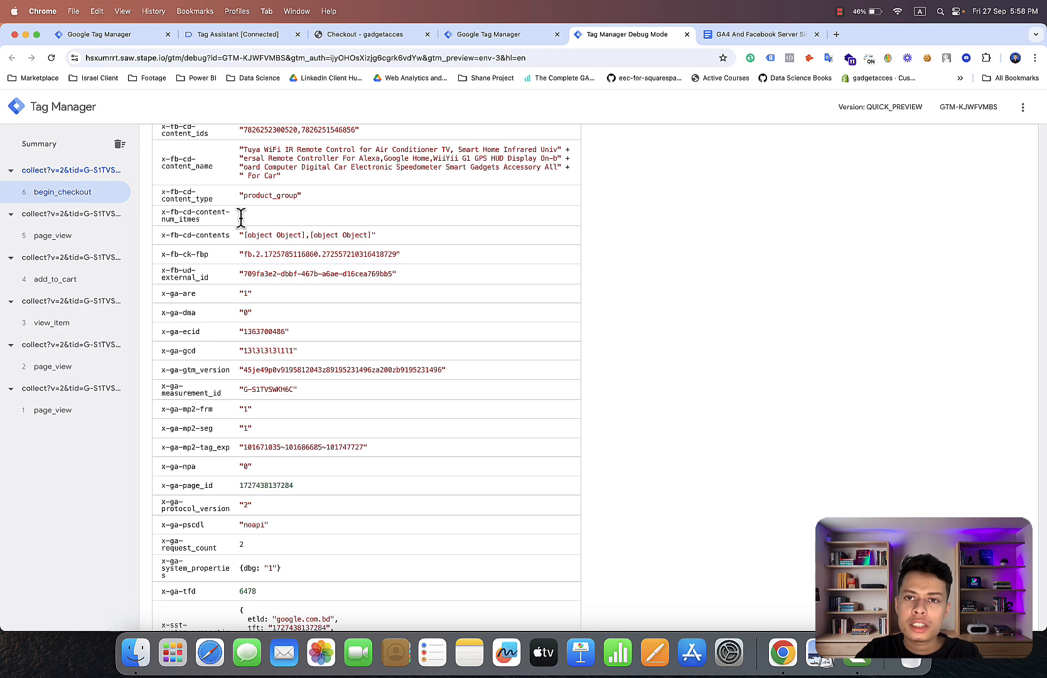
# Review the completed delivery and payment details in the store's checkout and pay for the order.
pyautogui.click(375, 39)
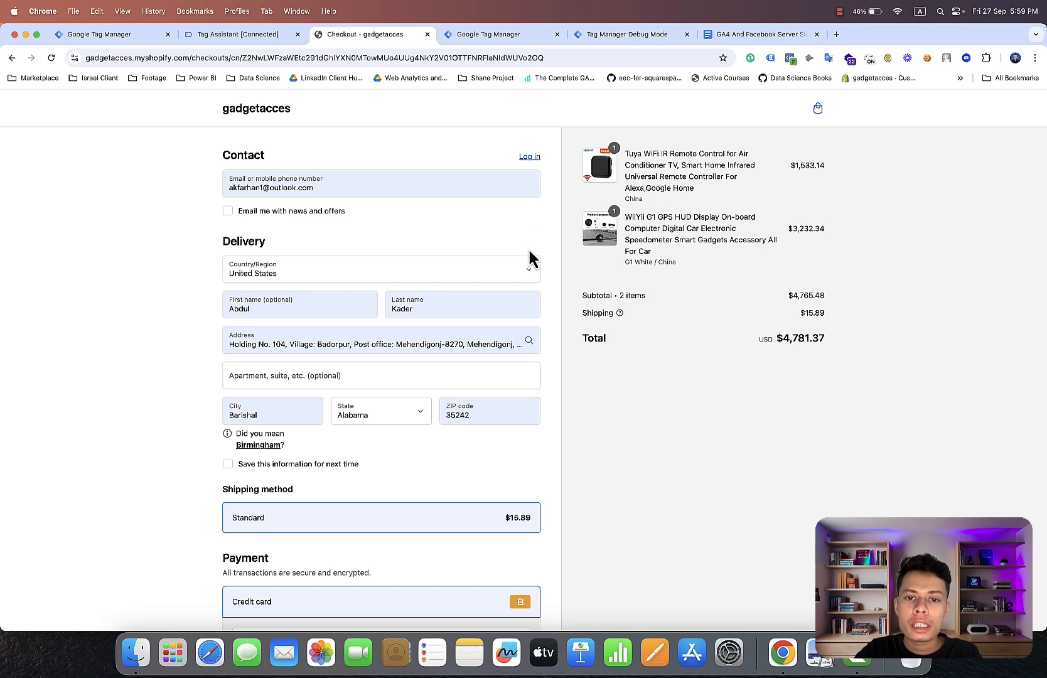
pyautogui.scroll(-5, 498, 336)
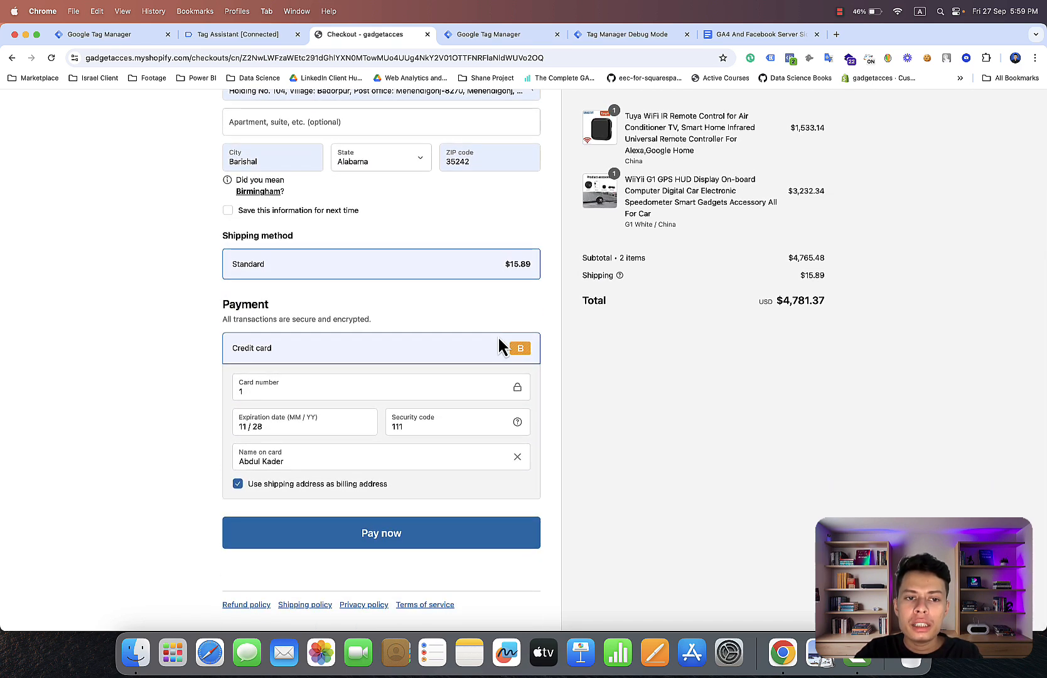
pyautogui.scroll(5, 498, 336)
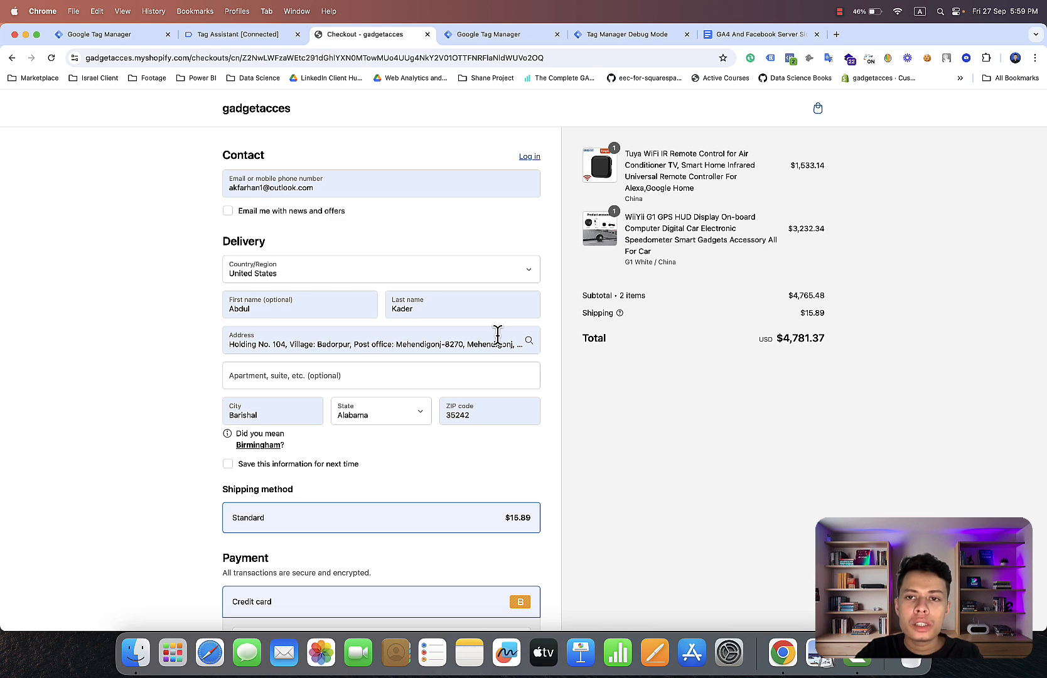
pyautogui.scroll(-5, 496, 335)
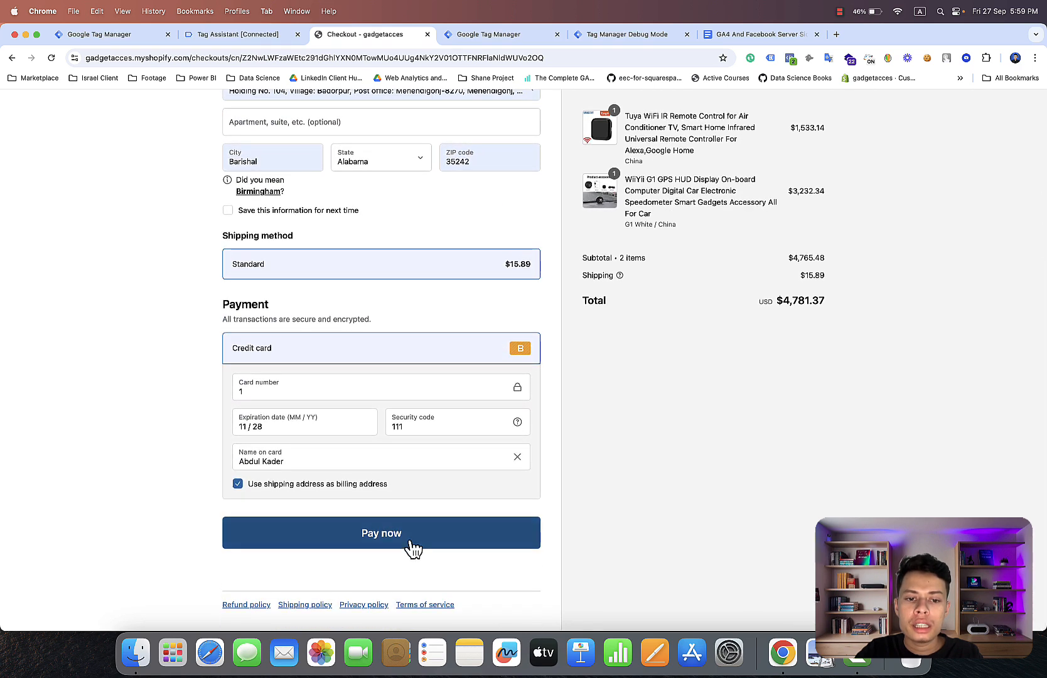
pyautogui.click(412, 541)
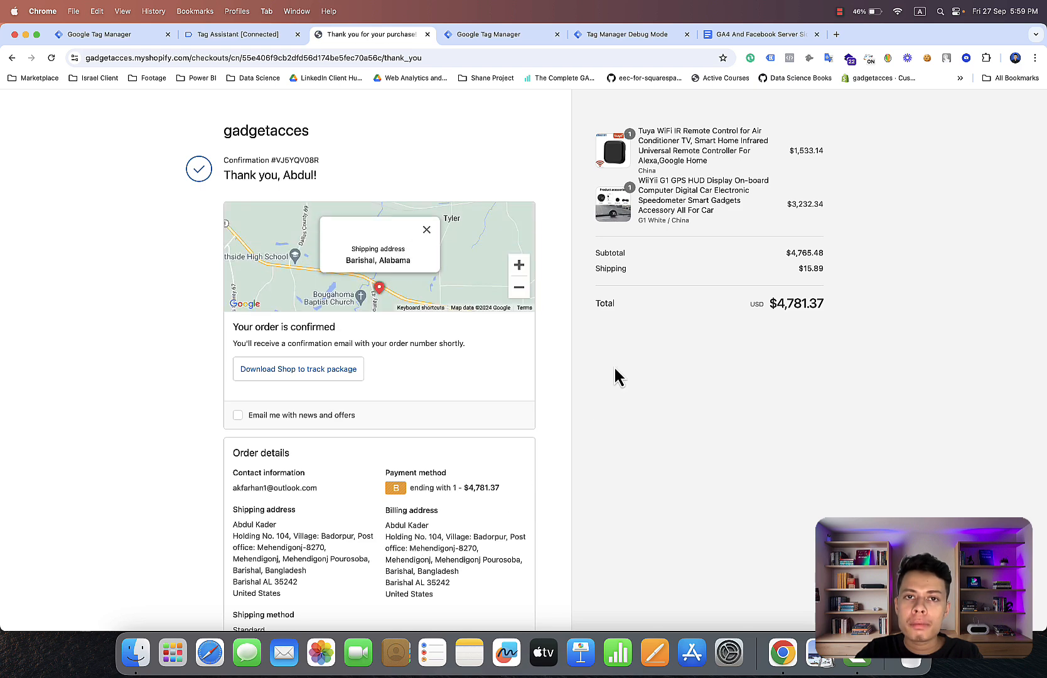
pyautogui.scroll(-3, 615, 374)
pyautogui.scroll(3, 614, 374)
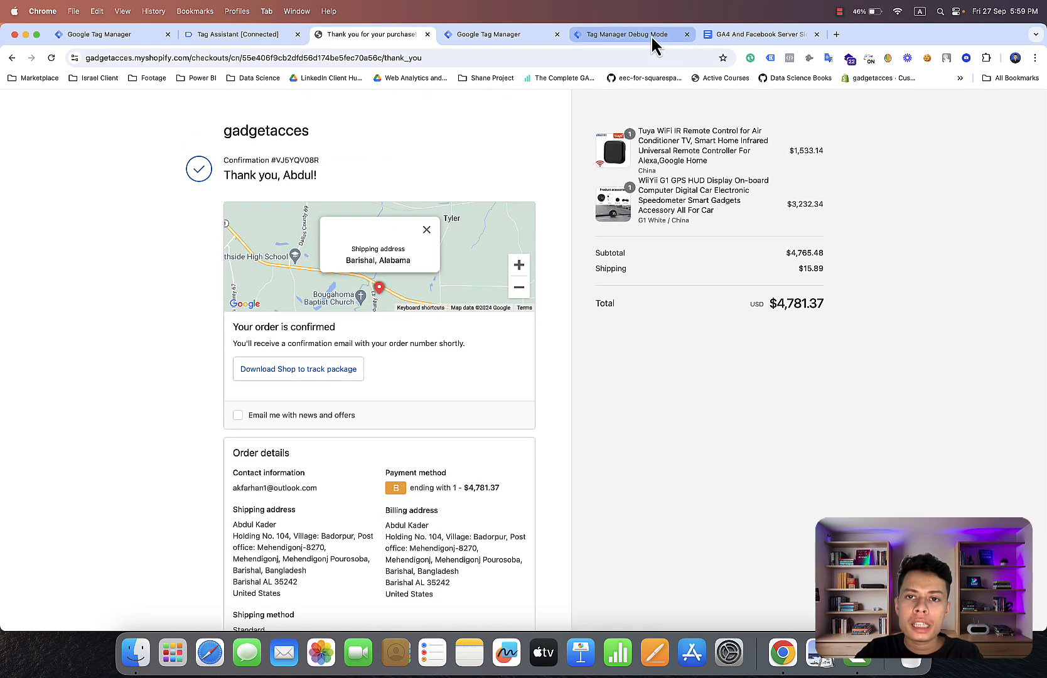
# Select the purchase event in the server debug view and examine its event data, including user_data, value and the x-fb parameters.
pyautogui.click(653, 39)
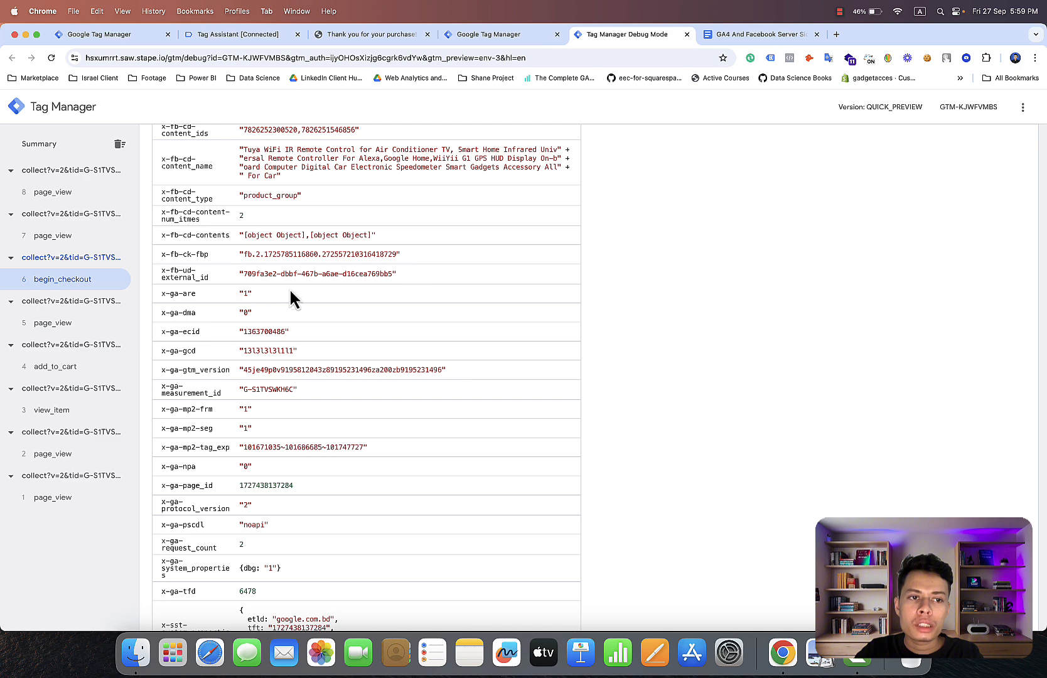
pyautogui.scroll(10, 275, 301)
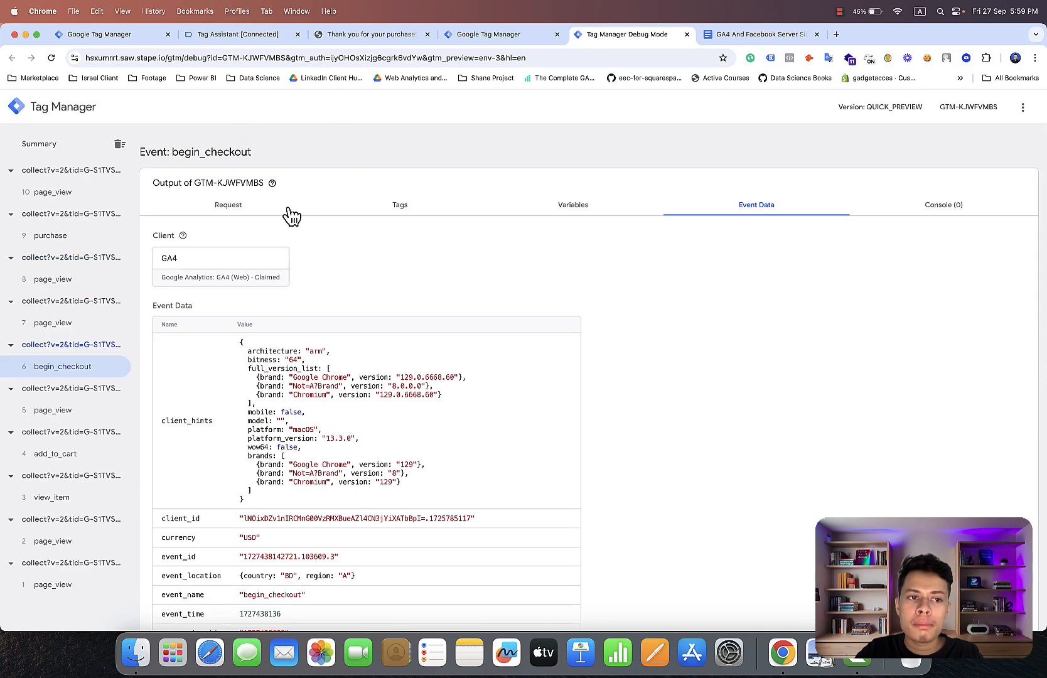
pyautogui.click(95, 239)
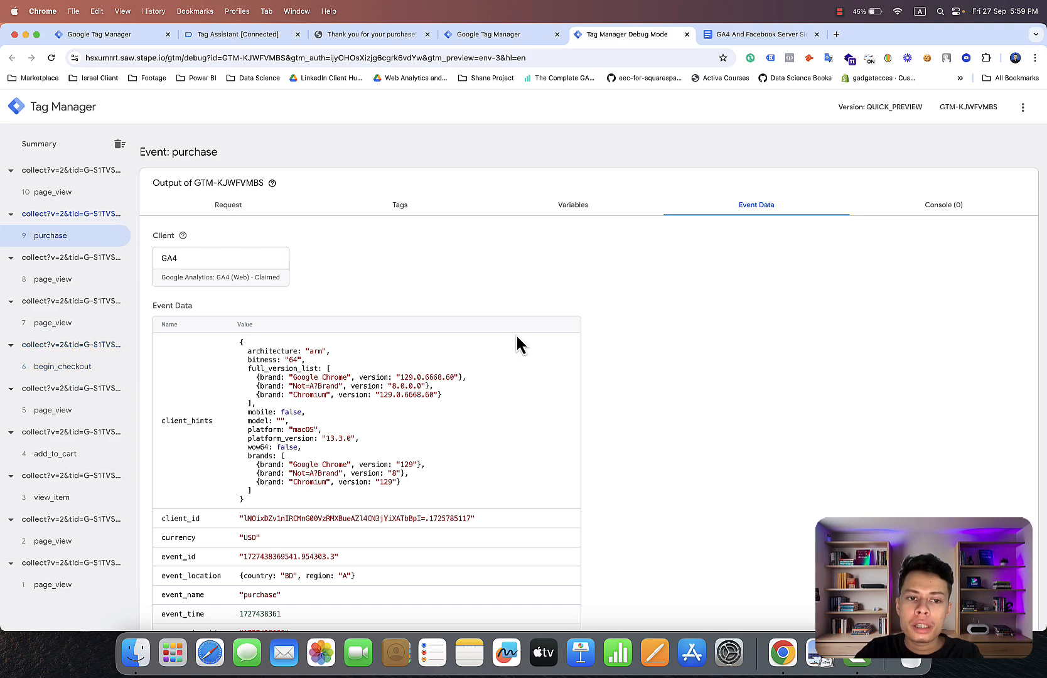
pyautogui.scroll(-1, 517, 339)
pyautogui.scroll(-10, 516, 339)
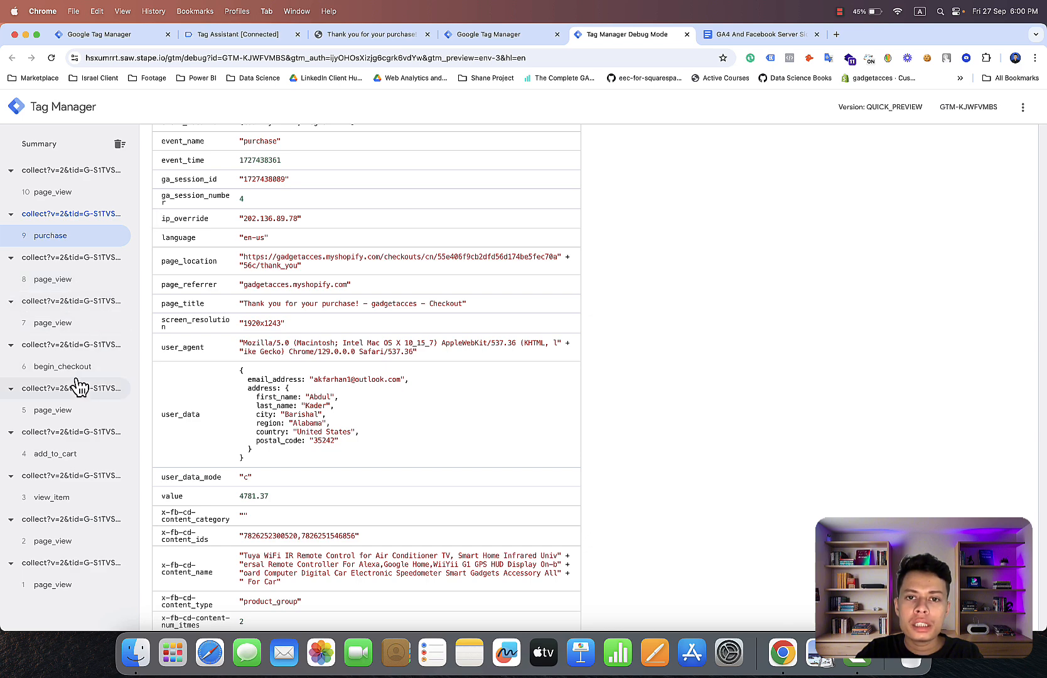
pyautogui.scroll(3, 205, 238)
pyautogui.scroll(8, 206, 233)
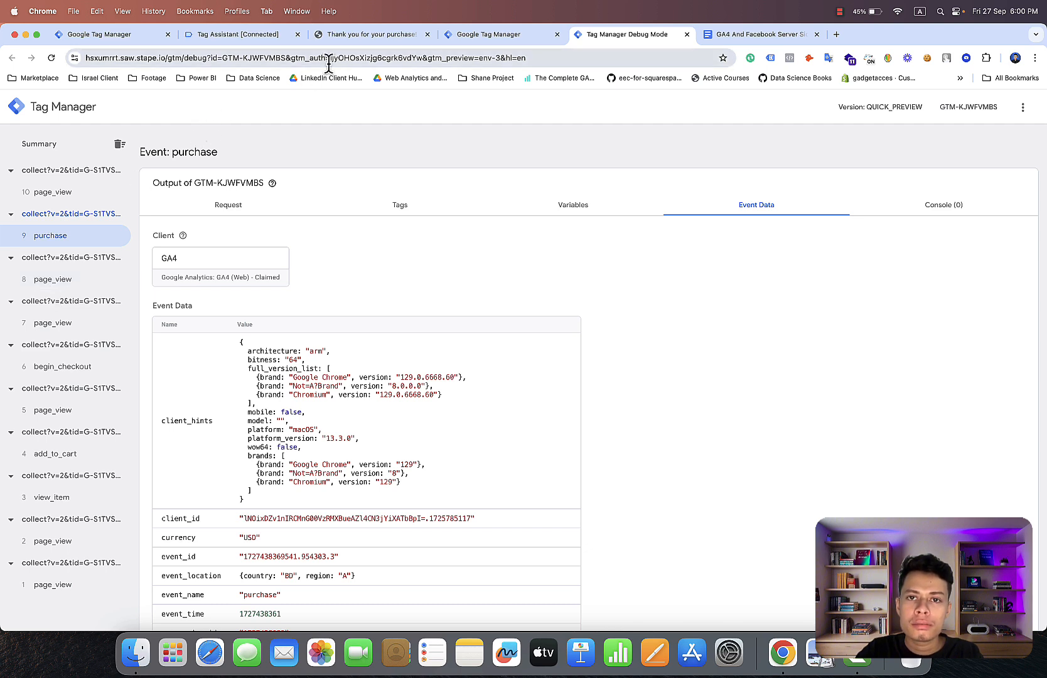
pyautogui.click(840, 11)
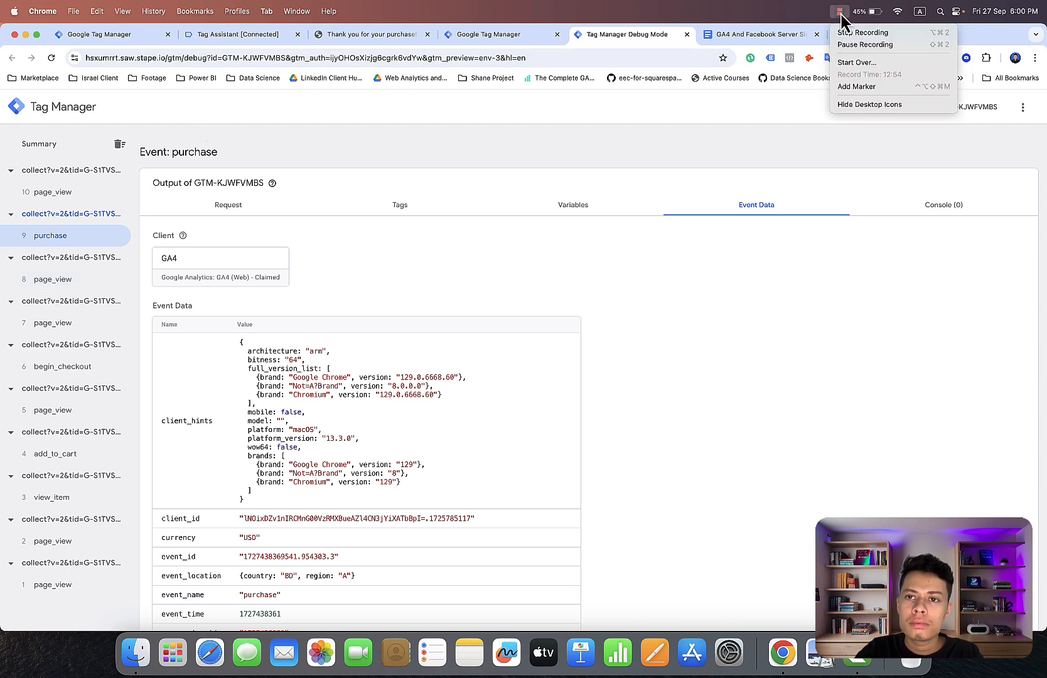